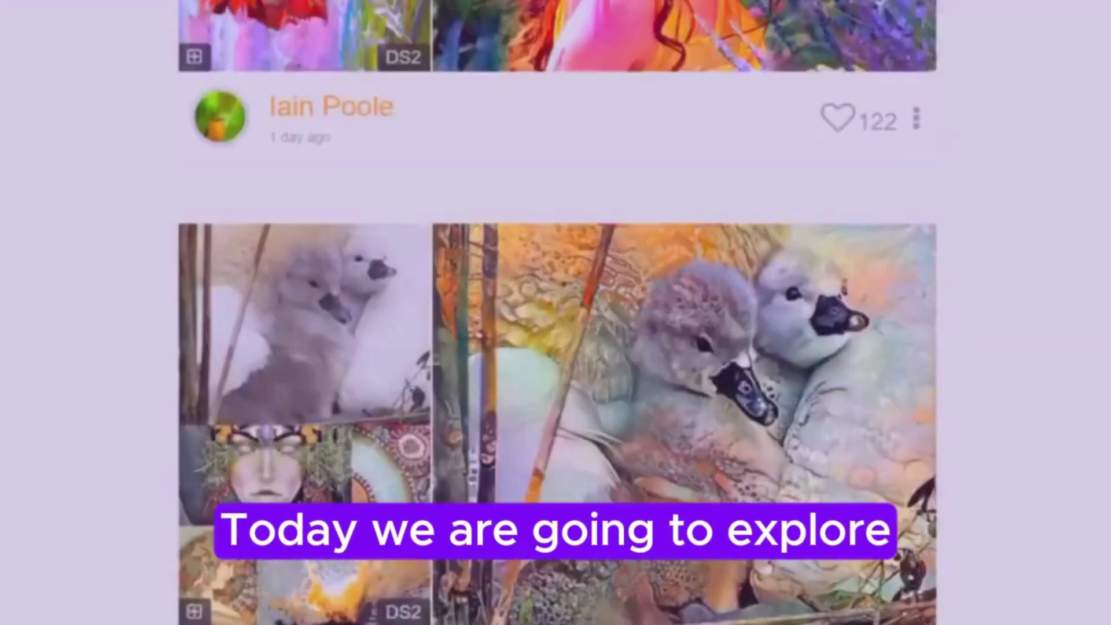
Open the image generator from the trending gallery and select the first of the latest images as the base image
{"action": "scroll", "coordinate": [558, 313], "scroll_direction": "down", "scroll_amount": 10}
{"action": "scroll", "coordinate": [557, 313], "scroll_direction": "down", "scroll_amount": 15}
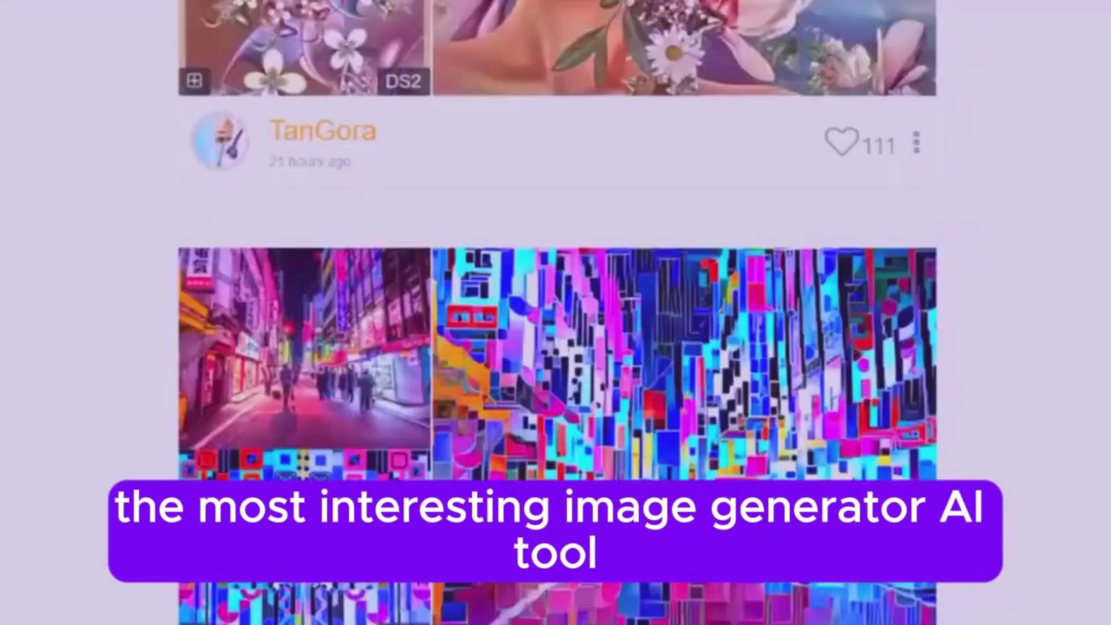
{"action": "scroll", "coordinate": [557, 313], "scroll_direction": "down", "scroll_amount": 1}
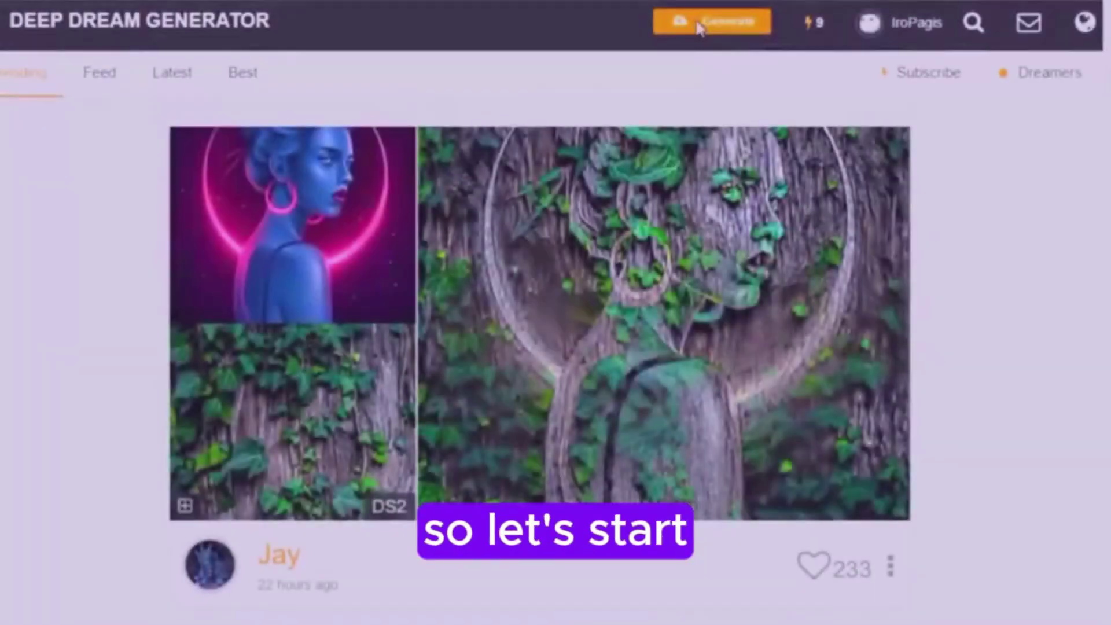
{"action": "left_click", "coordinate": [699, 25]}
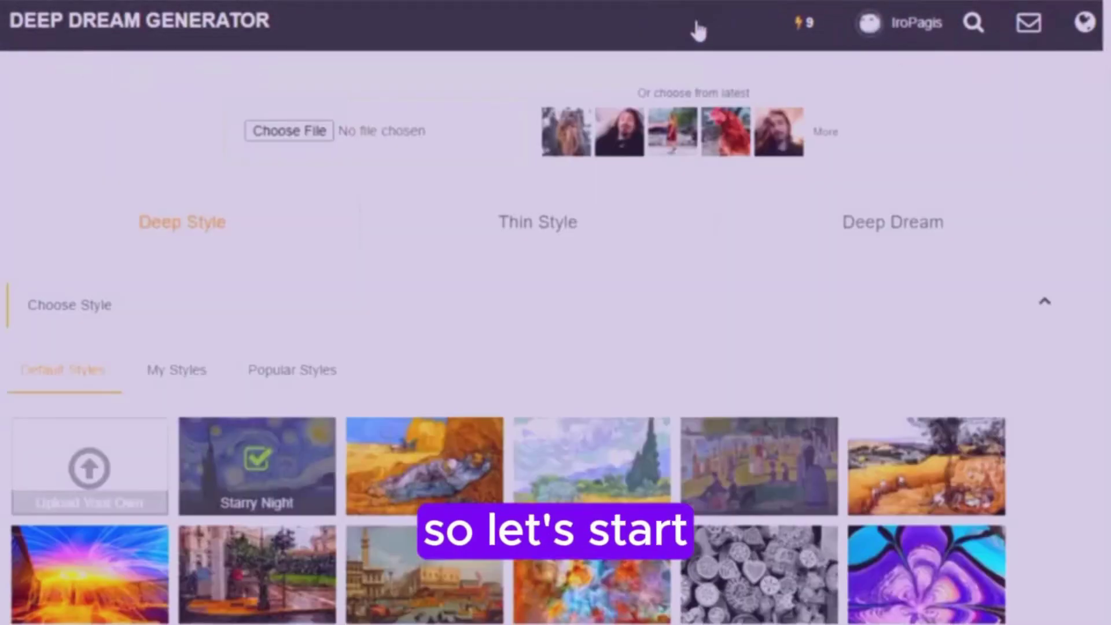
{"action": "left_click", "coordinate": [558, 139]}
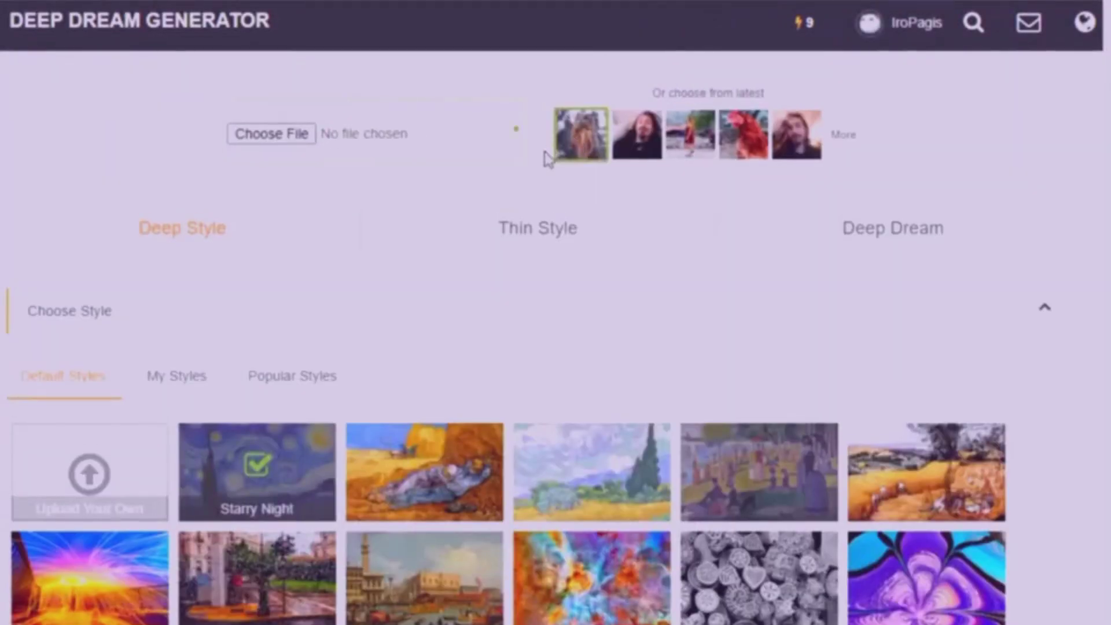
{"action": "scroll", "coordinate": [352, 181], "scroll_direction": "down", "scroll_amount": 2}
{"action": "scroll", "coordinate": [174, 240], "scroll_direction": "up", "scroll_amount": 2}
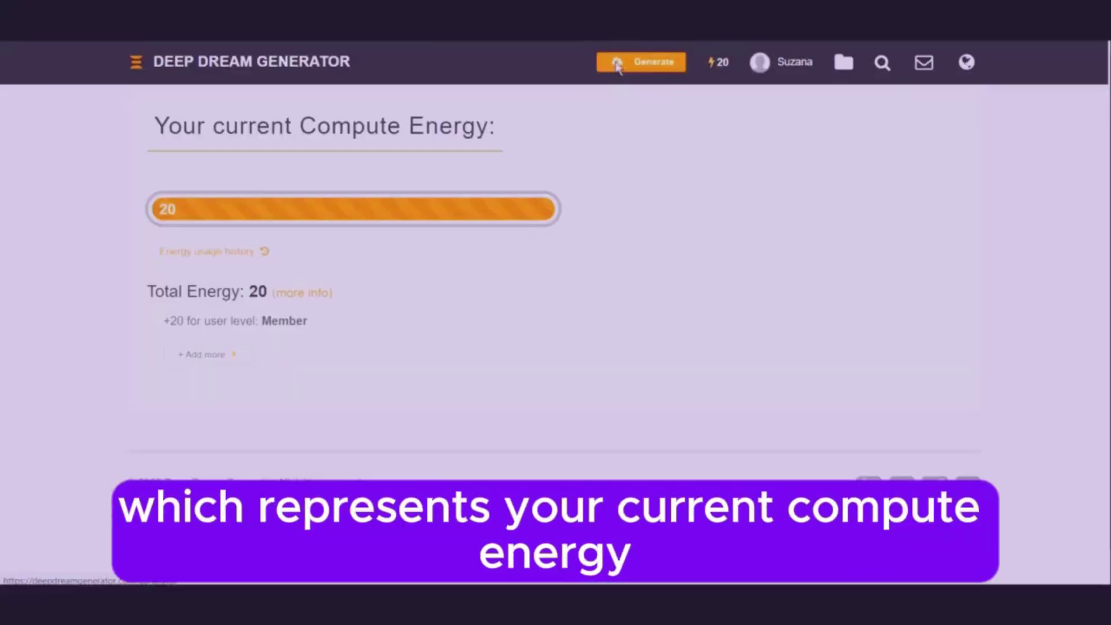
Open the generator and enter the prompt "Beautiful blonde with hazel eyes and steampunk warrior cyborg in front of the castle with alien mechanism, fantasy, sci fi, realism."
{"action": "left_click", "coordinate": [617, 64]}
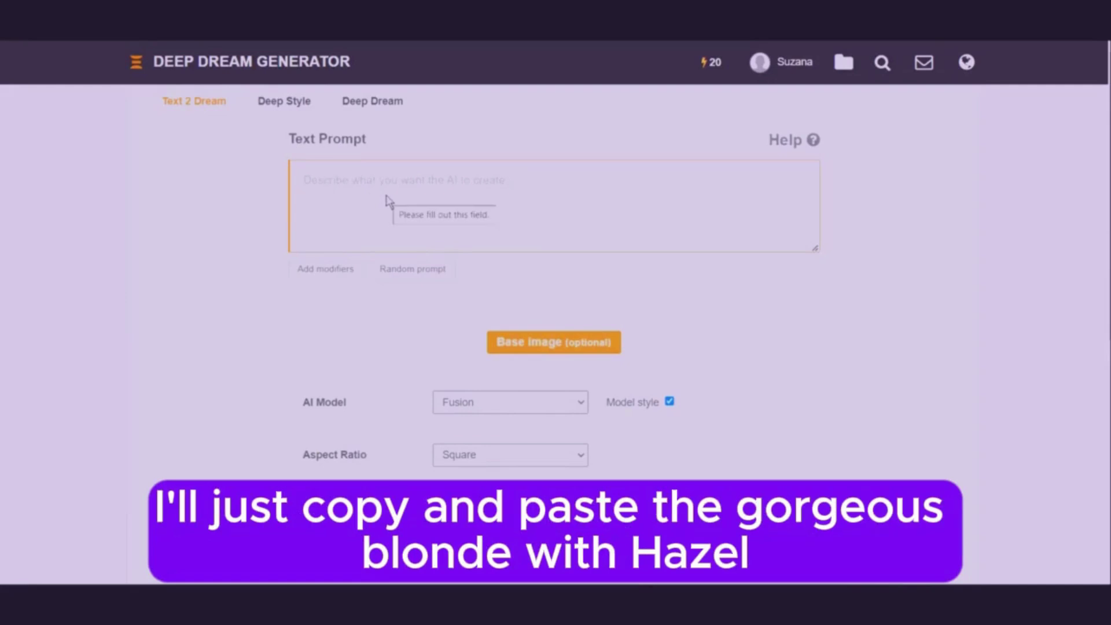
{"action": "right_click", "coordinate": [342, 183]}
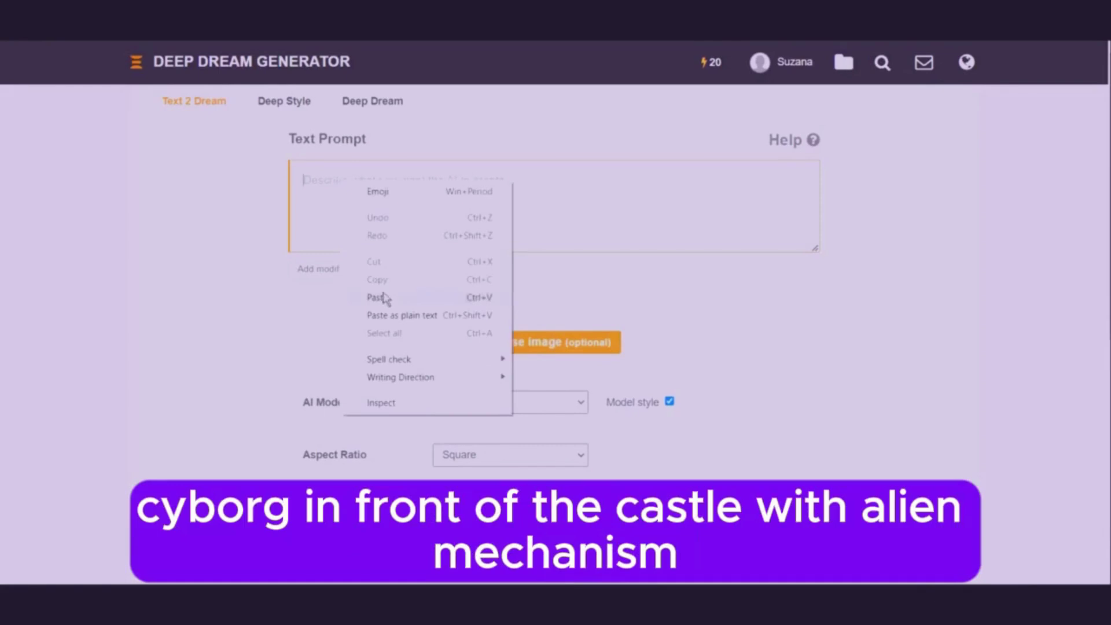
{"action": "left_click", "coordinate": [377, 298]}
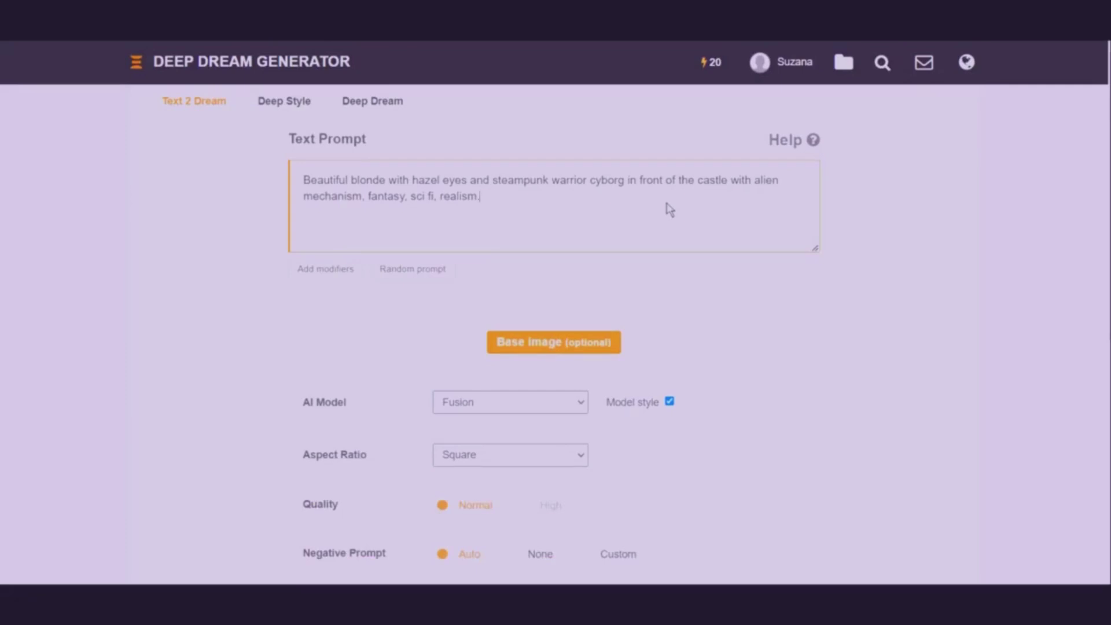
Examine the base image file picker and the available AI models without choosing anything
{"action": "scroll", "coordinate": [622, 244], "scroll_direction": "down", "scroll_amount": 1}
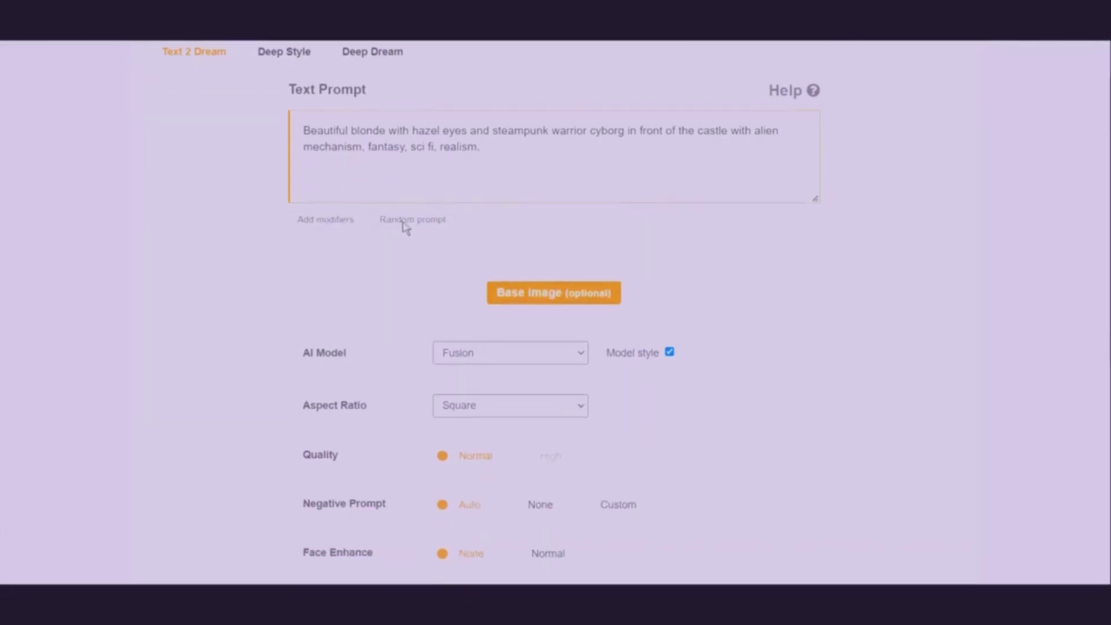
{"action": "scroll", "coordinate": [472, 237], "scroll_direction": "down", "scroll_amount": 1}
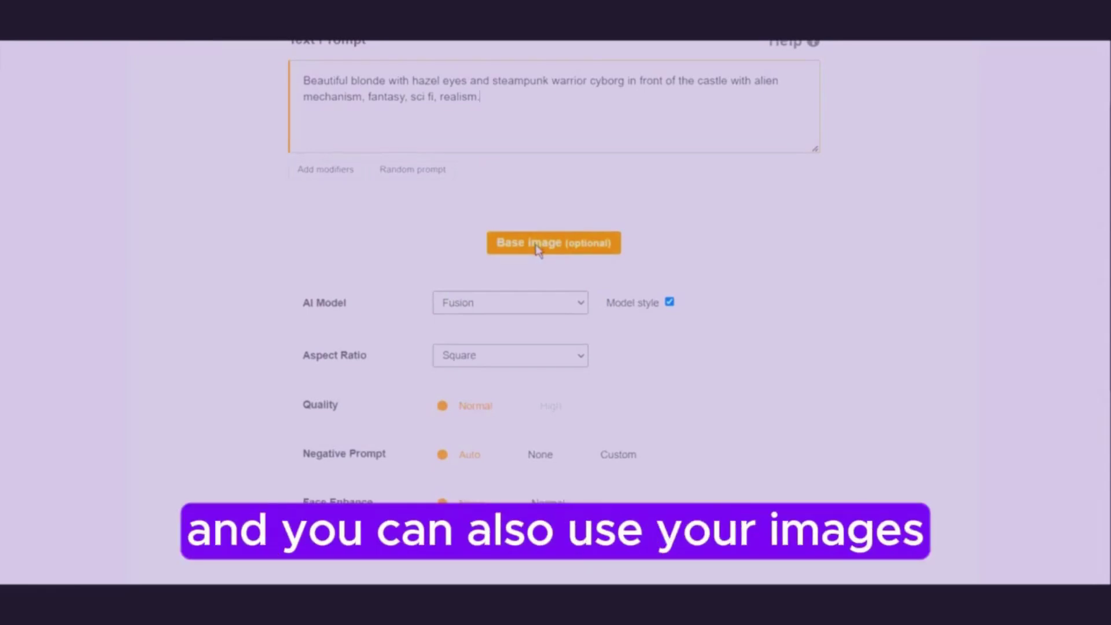
{"action": "left_click", "coordinate": [536, 246]}
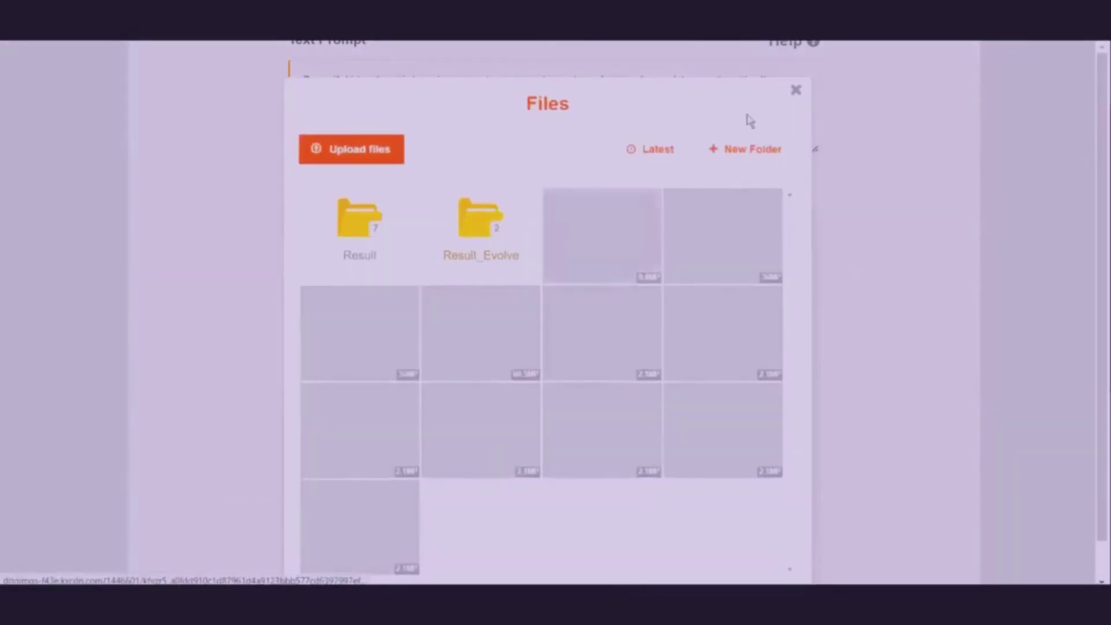
{"action": "left_click", "coordinate": [796, 92]}
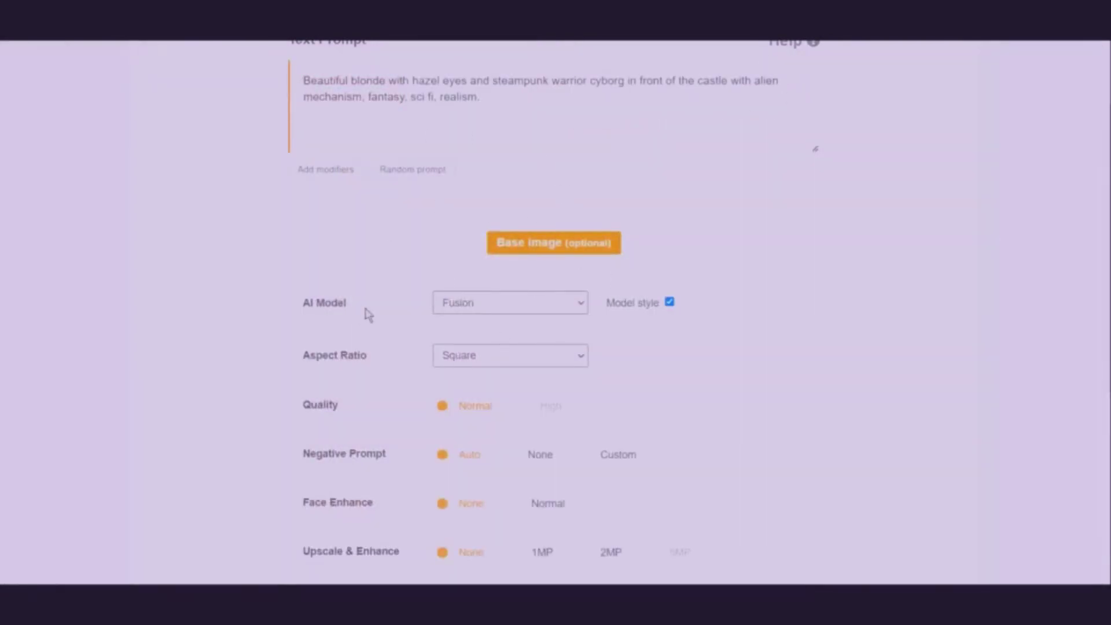
{"action": "left_click", "coordinate": [583, 305]}
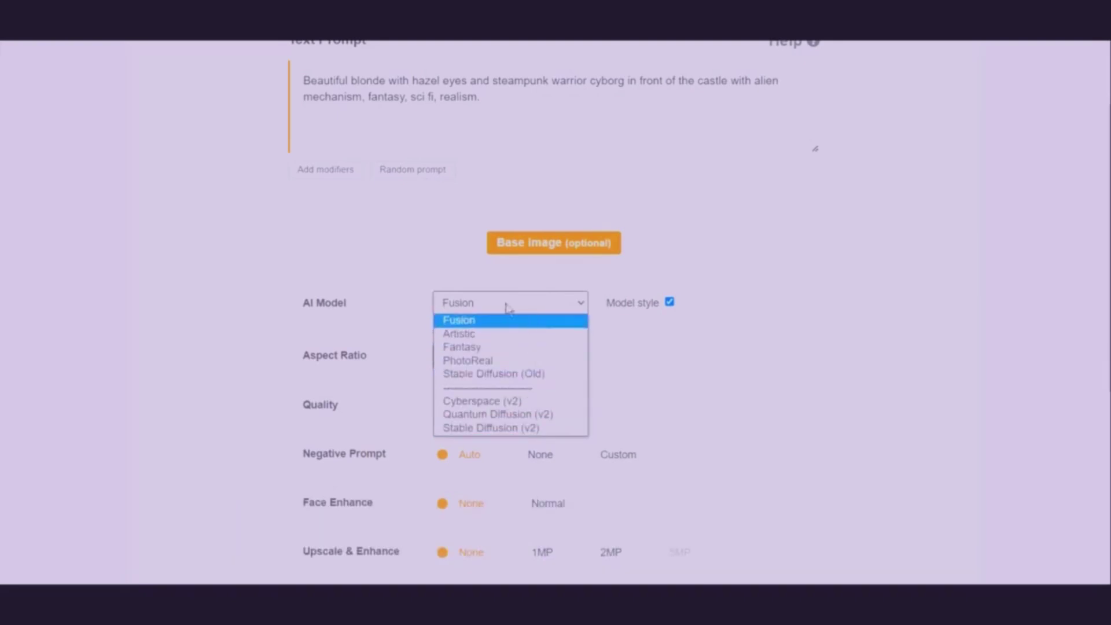
{"action": "left_click", "coordinate": [866, 311]}
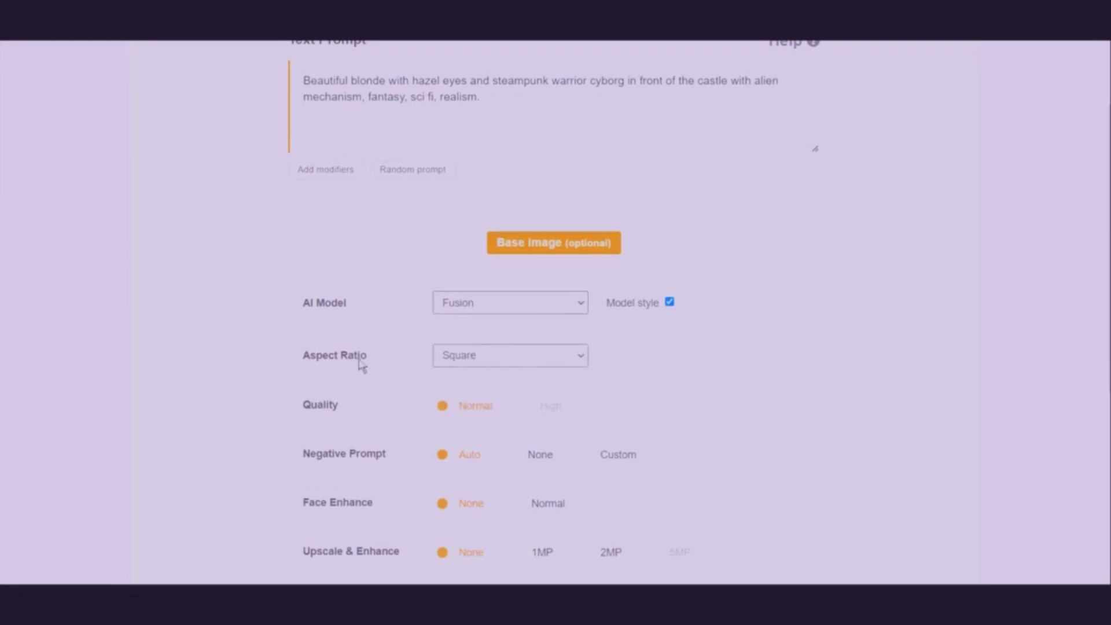
Set the aspect ratio to Landscape and check the remaining generation options
{"action": "left_click", "coordinate": [583, 361]}
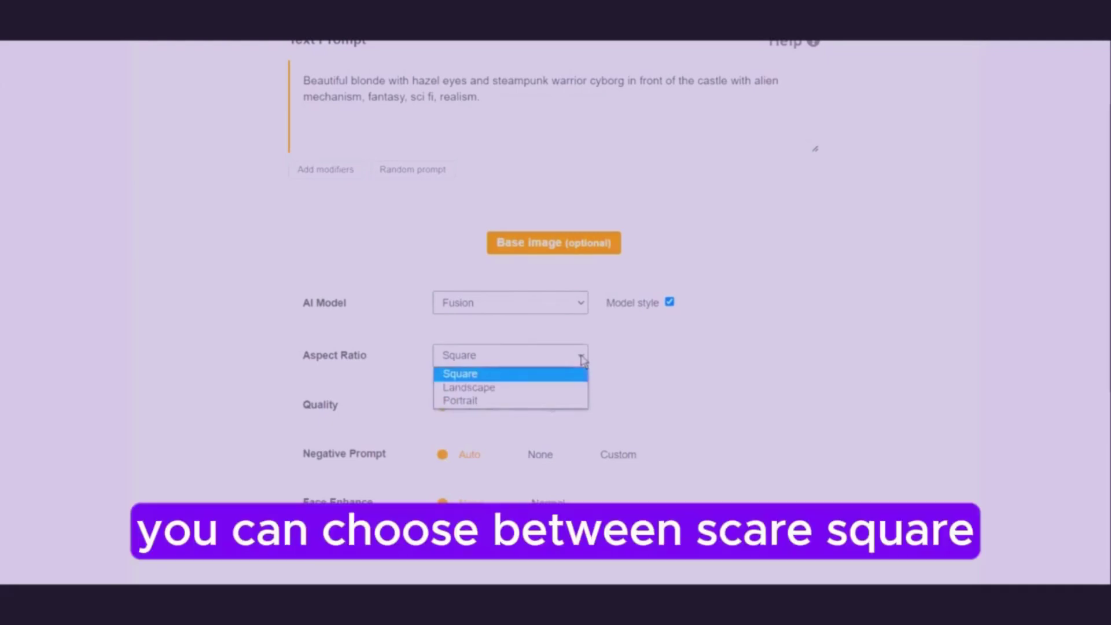
{"action": "left_click", "coordinate": [561, 389]}
{"action": "scroll", "coordinate": [887, 384], "scroll_direction": "down", "scroll_amount": 5}
{"action": "scroll", "coordinate": [888, 384], "scroll_direction": "up", "scroll_amount": 5}
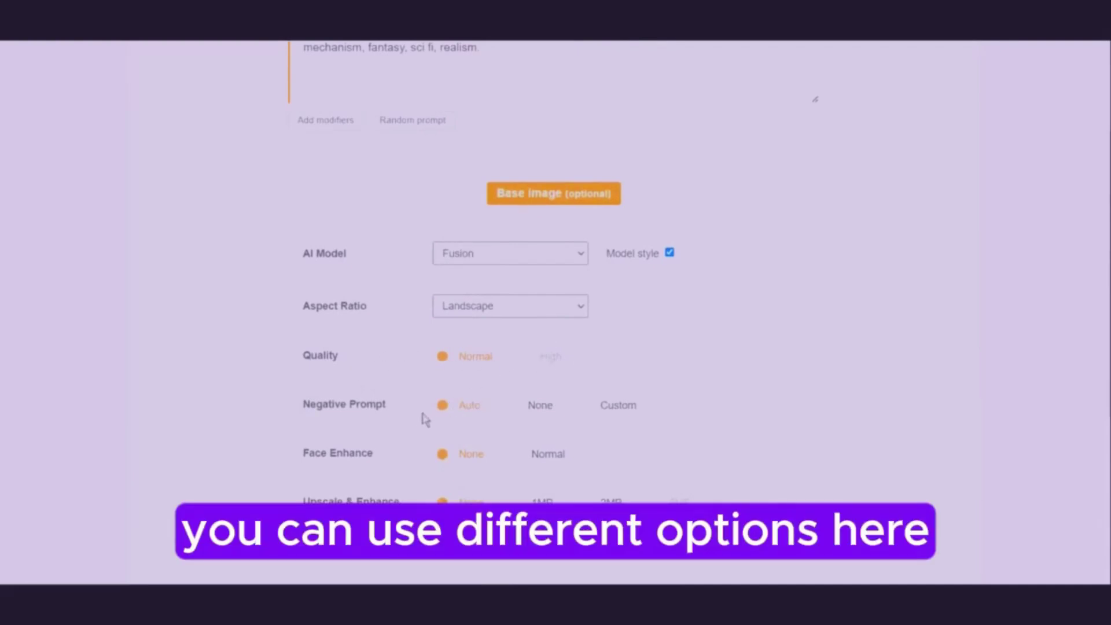
{"action": "scroll", "coordinate": [440, 411], "scroll_direction": "down", "scroll_amount": 1}
{"action": "scroll", "coordinate": [457, 385], "scroll_direction": "down", "scroll_amount": 1}
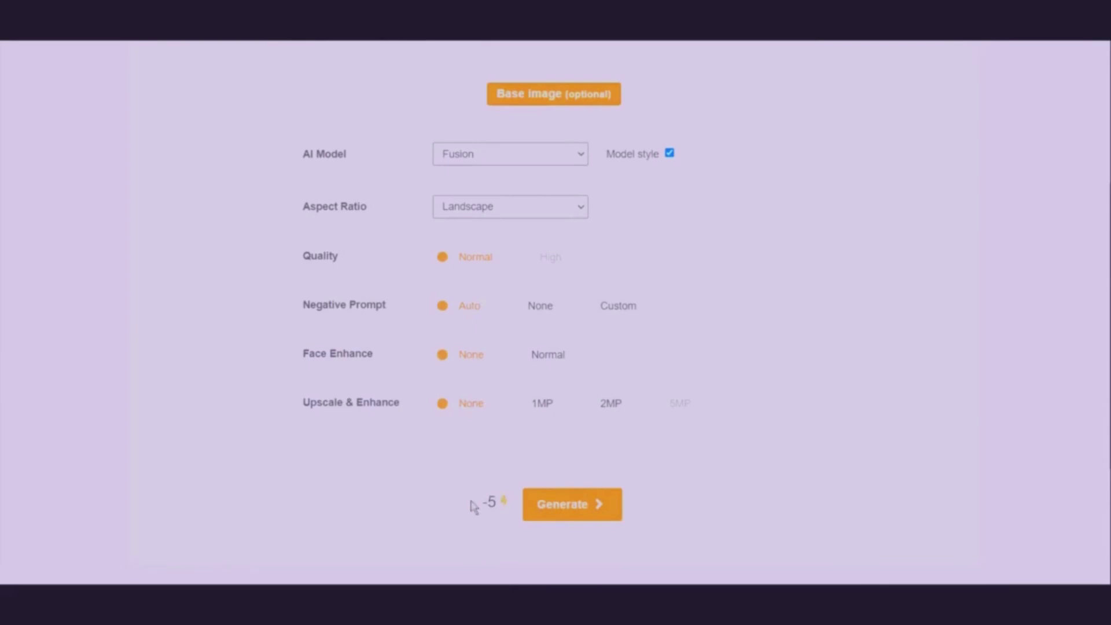
Look at the Deep Style and Deep Dream generation modes and their base and style image options
{"action": "scroll", "coordinate": [524, 364], "scroll_direction": "up", "scroll_amount": 5}
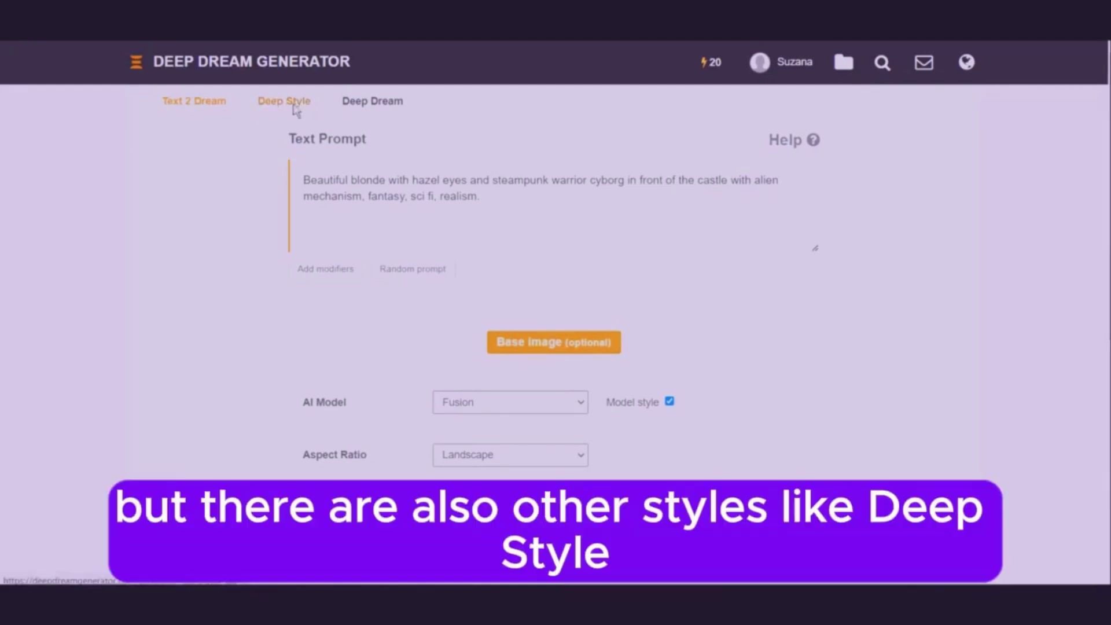
{"action": "left_click", "coordinate": [277, 107]}
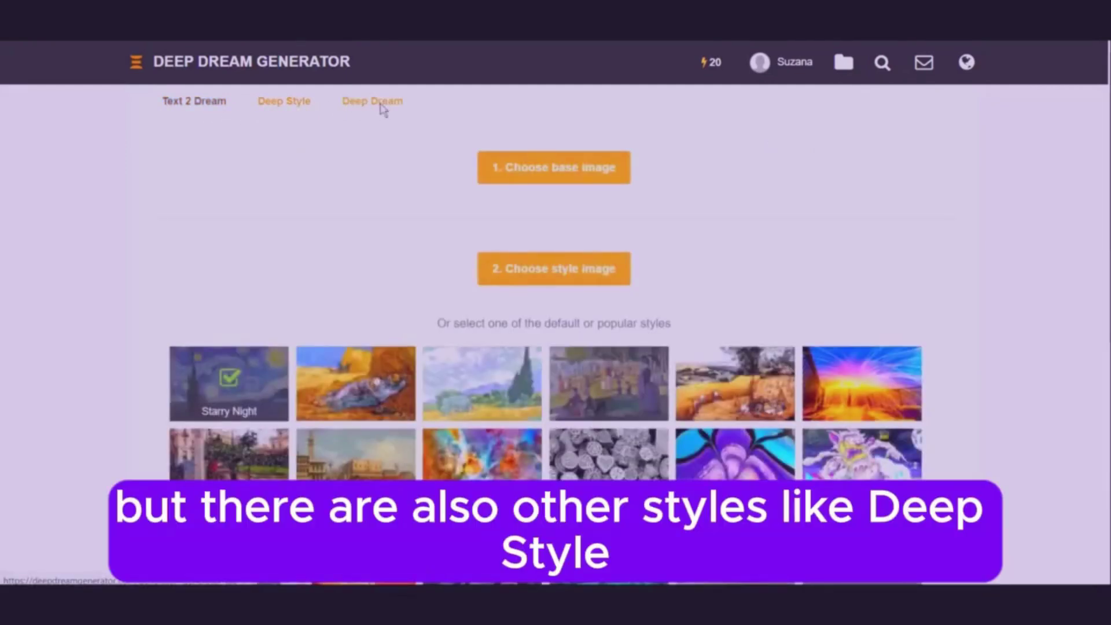
{"action": "left_click", "coordinate": [381, 108]}
{"action": "left_click", "coordinate": [292, 107]}
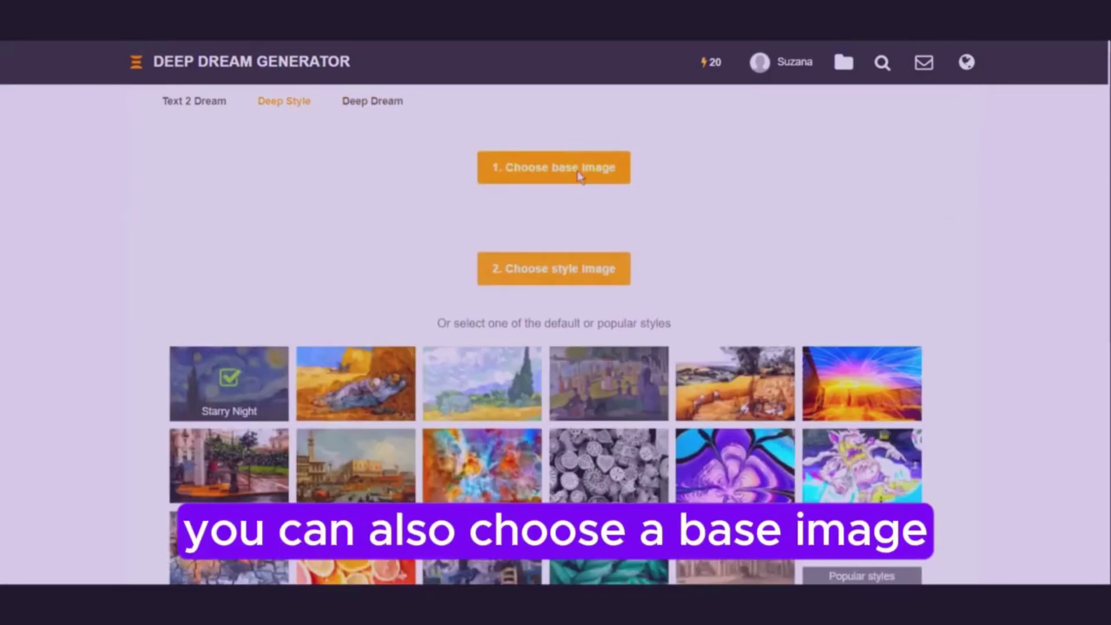
{"action": "scroll", "coordinate": [564, 410], "scroll_direction": "down", "scroll_amount": 1}
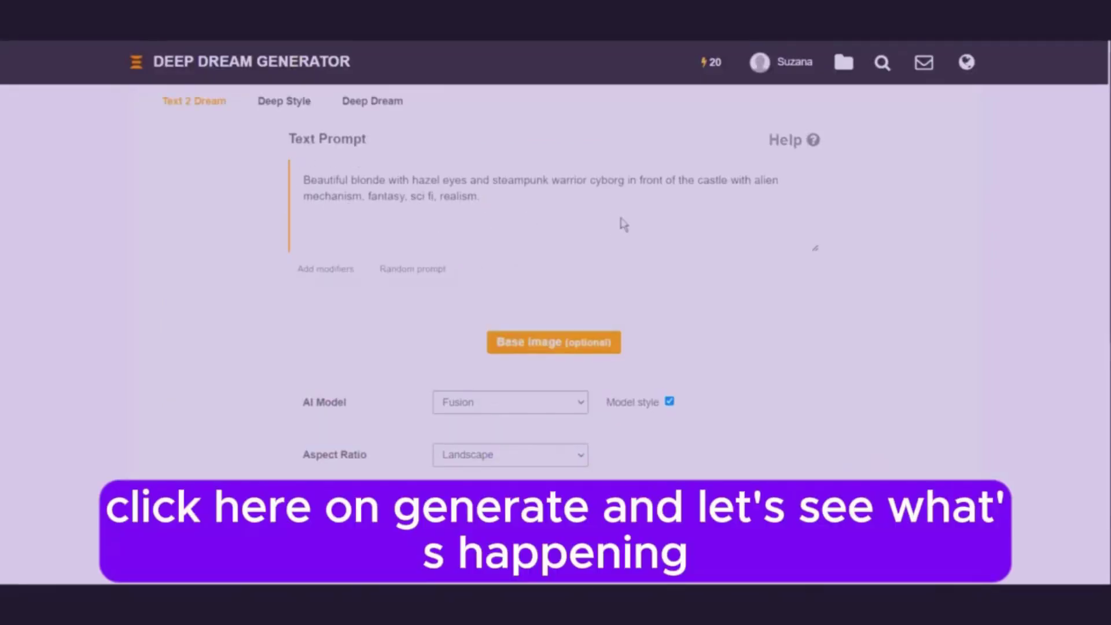
Generate the landscape image from the text prompt with Normal face enhancement and inspect the whole result
{"action": "scroll", "coordinate": [623, 231], "scroll_direction": "down", "scroll_amount": 6}
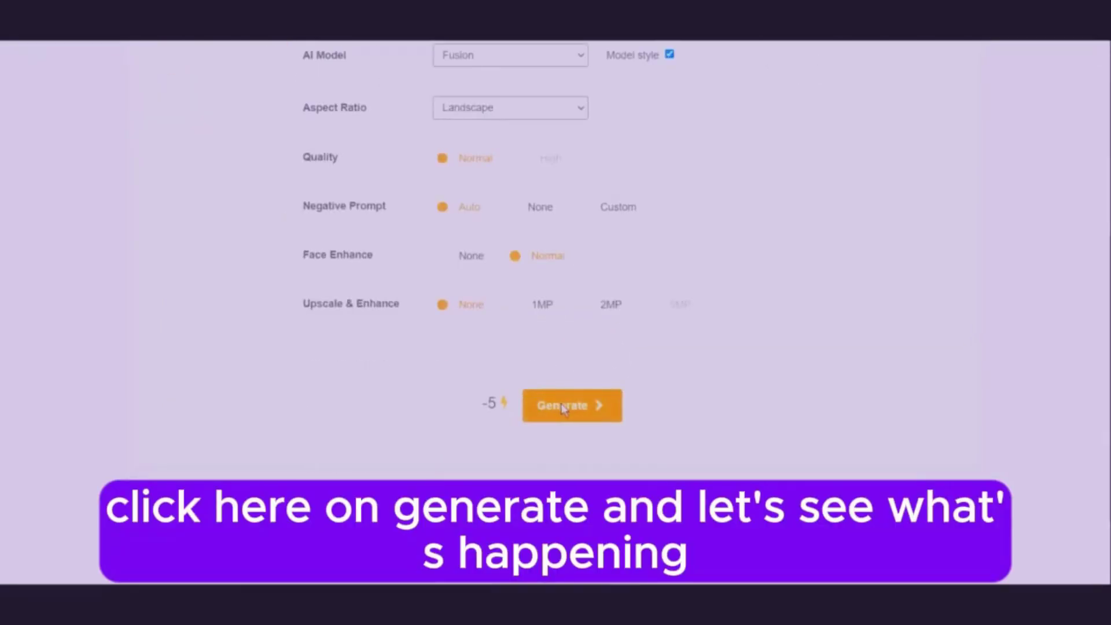
{"action": "left_click", "coordinate": [563, 408]}
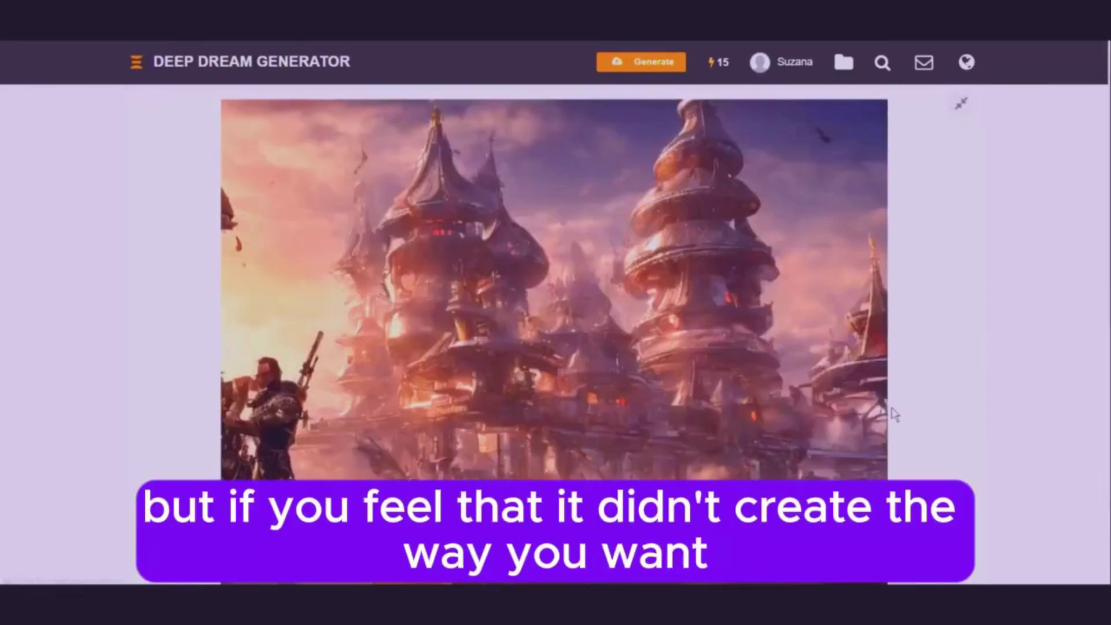
{"action": "scroll", "coordinate": [874, 423], "scroll_direction": "down", "scroll_amount": 3}
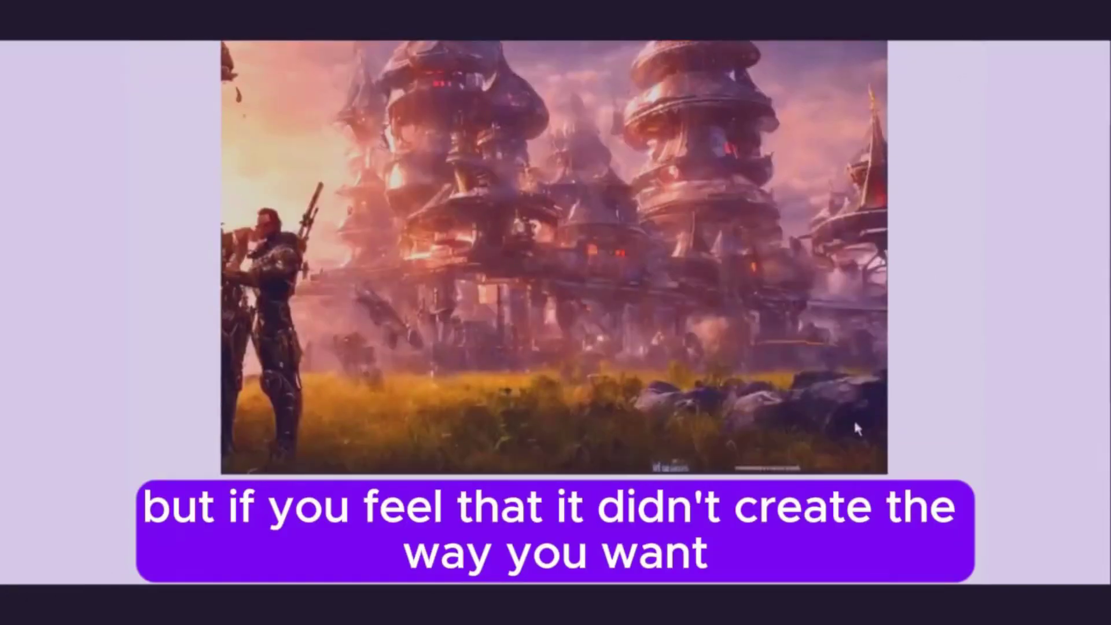
{"action": "left_click", "coordinate": [707, 489]}
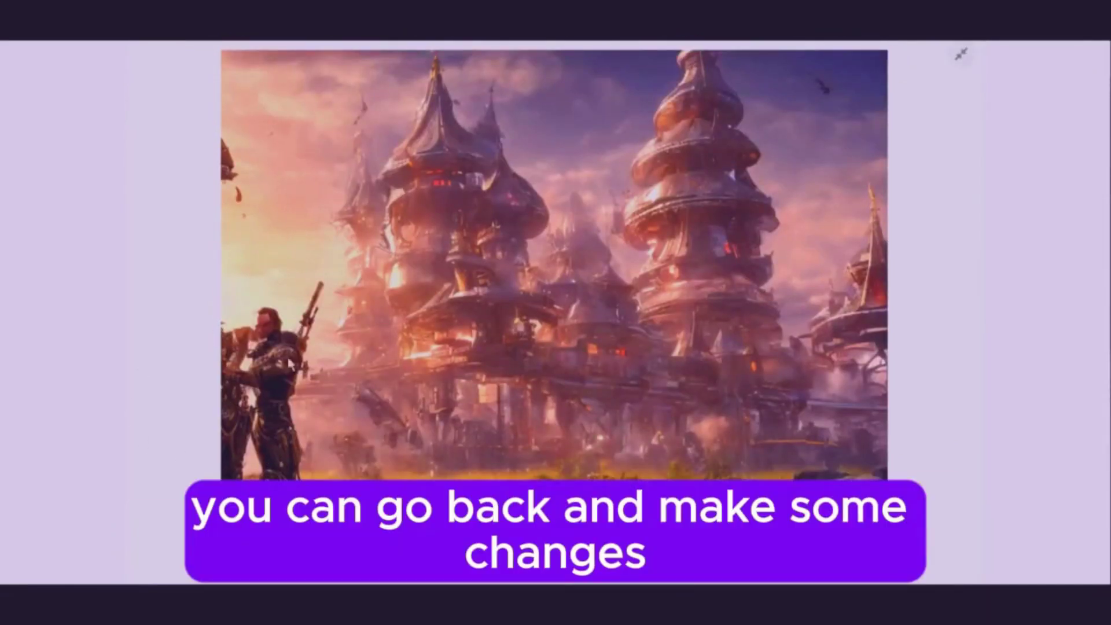
{"action": "scroll", "coordinate": [303, 423], "scroll_direction": "down", "scroll_amount": 2}
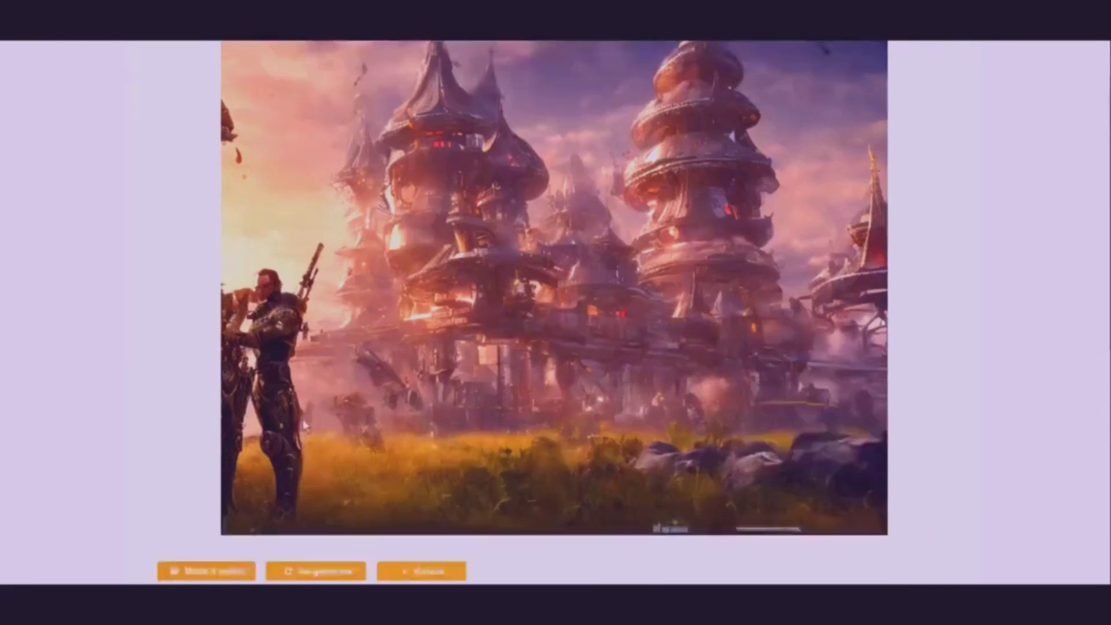
{"action": "scroll", "coordinate": [327, 428], "scroll_direction": "up", "scroll_amount": 2}
{"action": "scroll", "coordinate": [327, 427], "scroll_direction": "up", "scroll_amount": 1}
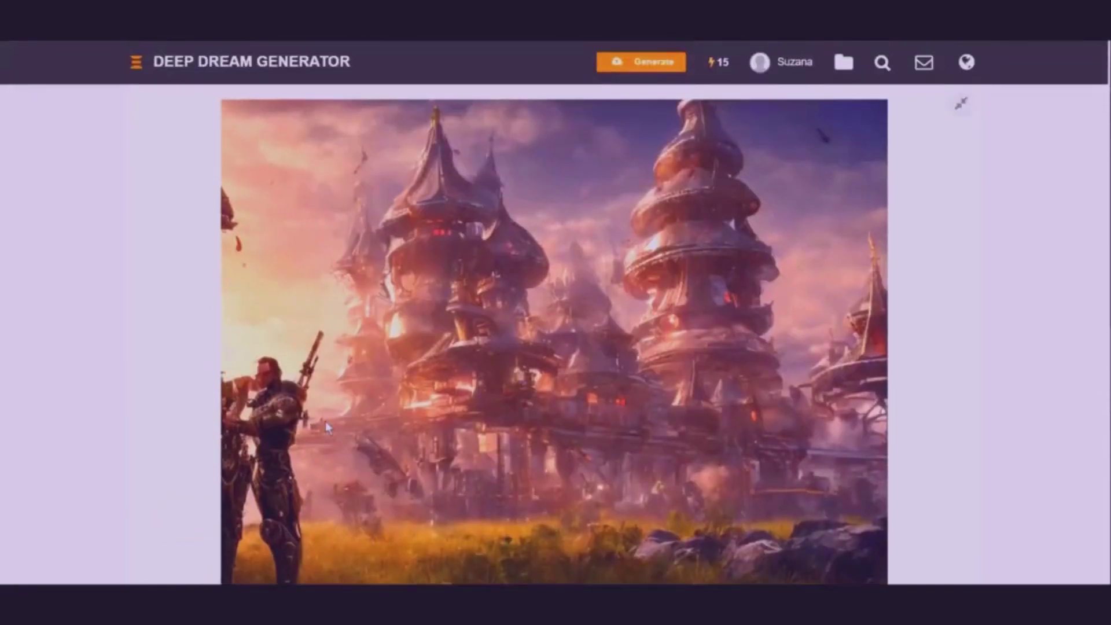
Reopen the generated image's prompt for regeneration and replace "and" after "hazel eyes" with a comma
{"action": "scroll", "coordinate": [327, 428], "scroll_direction": "down", "scroll_amount": 3}
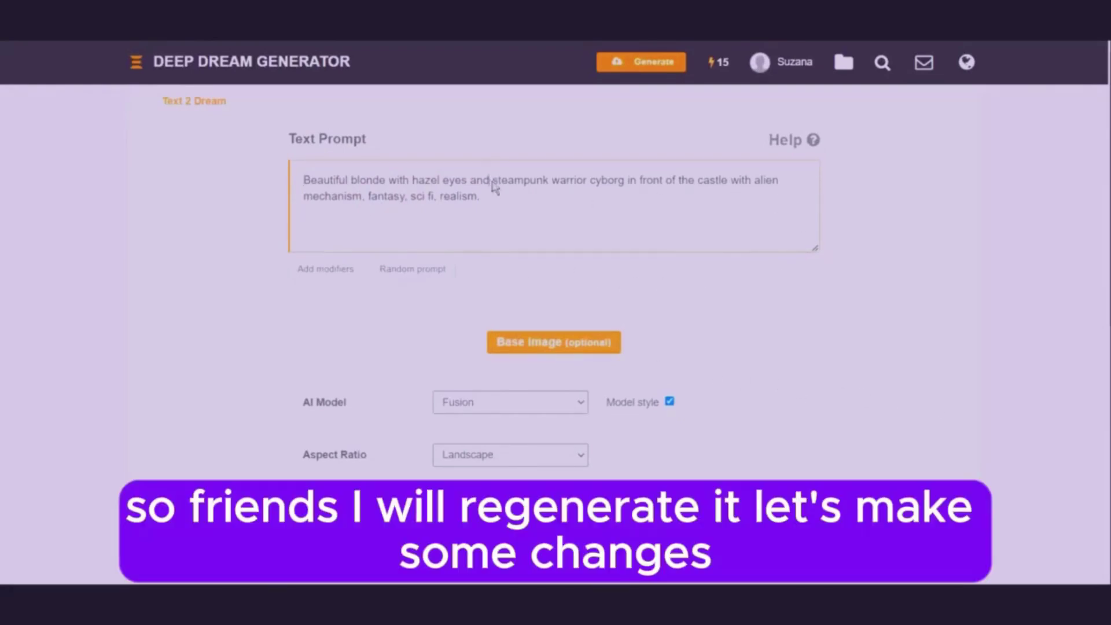
{"action": "key", "text": "BackSpace"}
{"action": "key", "text": "BackSpace"}
{"action": "key", "text": "BackSpace"}
{"action": "key", "text": "BackSpace"}
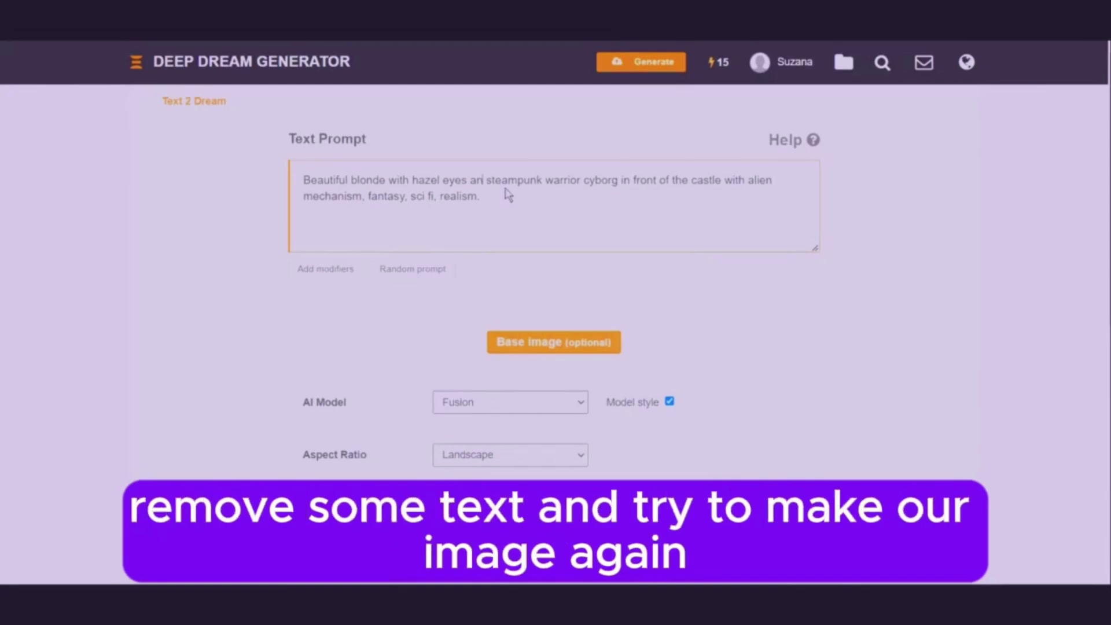
{"action": "type", "text": ","}
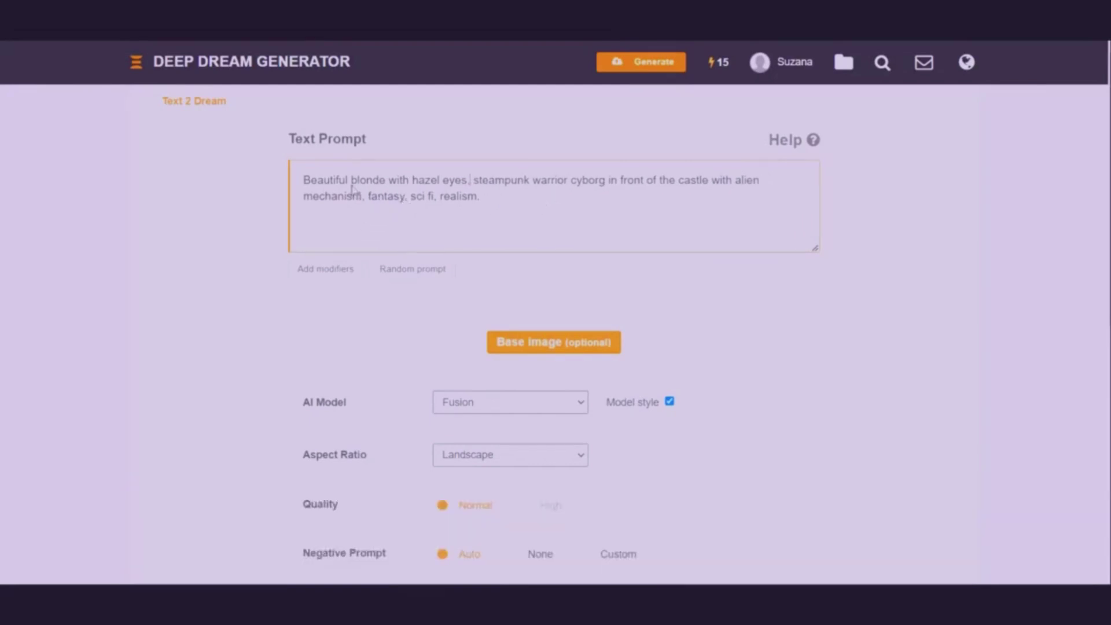
Add a comma after "cyborg" in the prompt and retype "with" before "alien mechanism"
{"action": "left_click", "coordinate": [433, 194]}
{"action": "type", "text": ","}
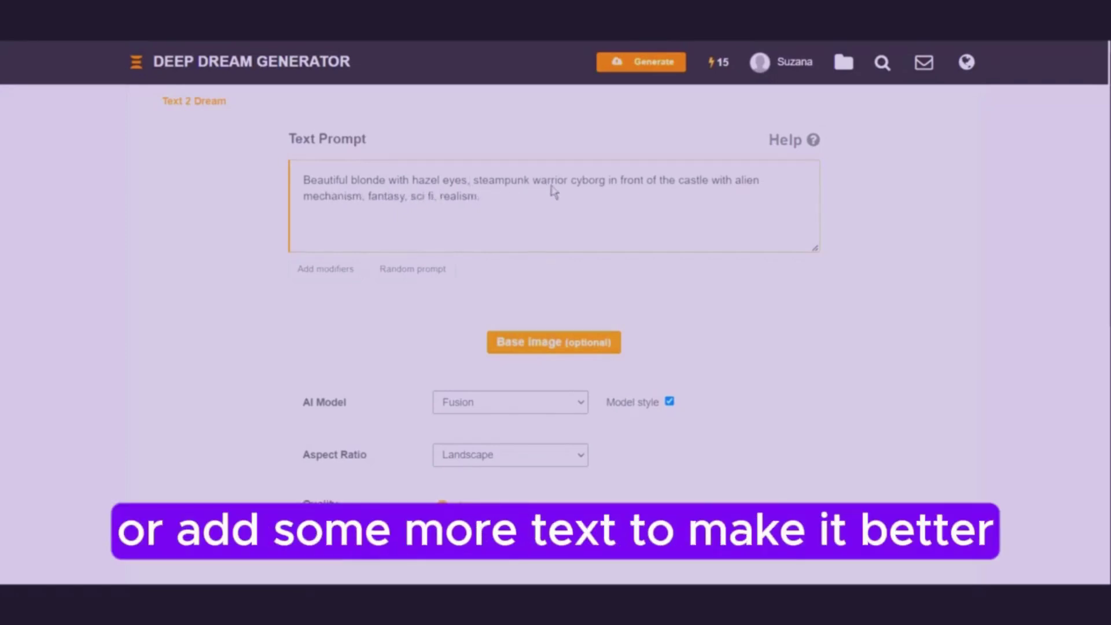
{"action": "left_click", "coordinate": [606, 183]}
{"action": "type", "text": ","}
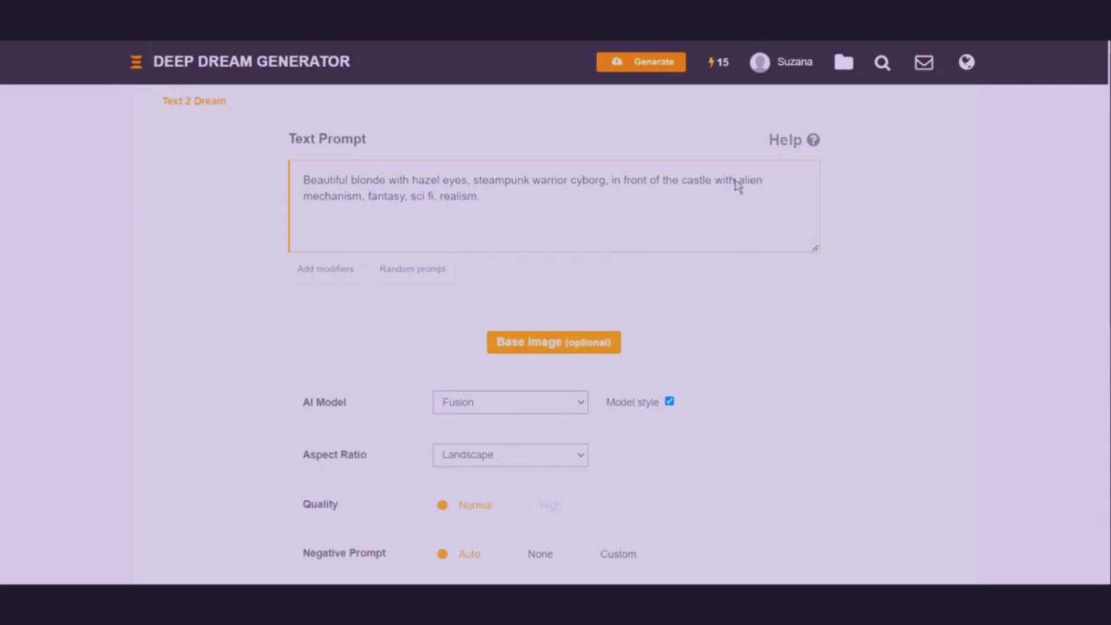
{"action": "key", "text": "BackSpace"}
{"action": "type", "text": "with"}
Generate the landscape image from the revised prompt with the Fusion model and Normal face enhancement, and view the result
{"action": "scroll", "coordinate": [654, 316], "scroll_direction": "down", "scroll_amount": 3}
{"action": "scroll", "coordinate": [643, 347], "scroll_direction": "down", "scroll_amount": 6}
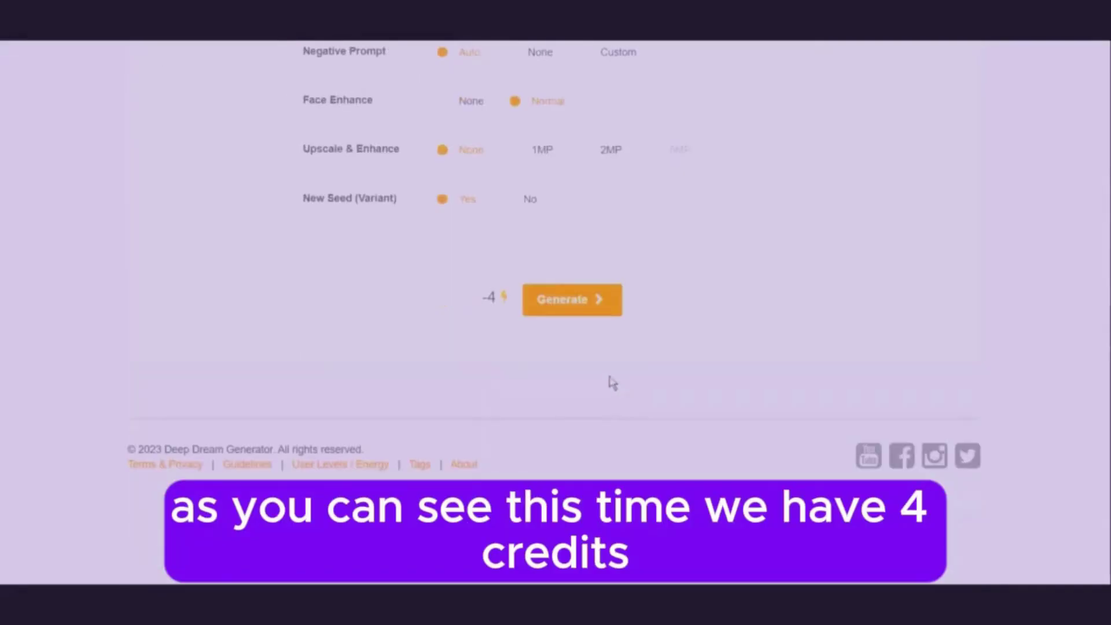
{"action": "scroll", "coordinate": [576, 330], "scroll_direction": "up", "scroll_amount": 2}
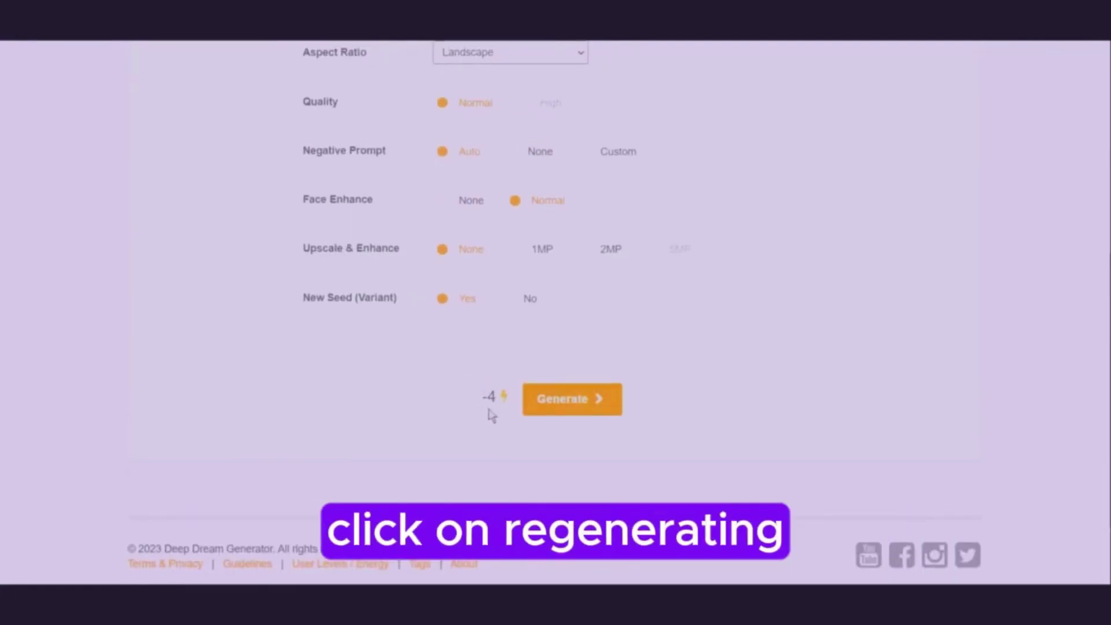
{"action": "scroll", "coordinate": [596, 417], "scroll_direction": "up", "scroll_amount": 3}
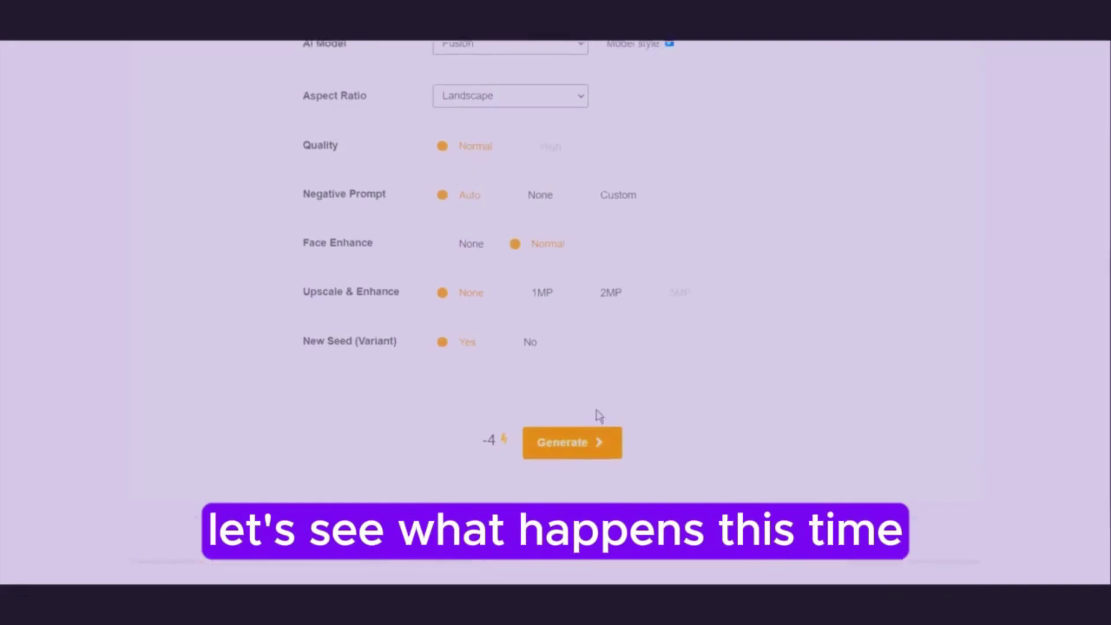
{"action": "scroll", "coordinate": [584, 458], "scroll_direction": "down", "scroll_amount": 1}
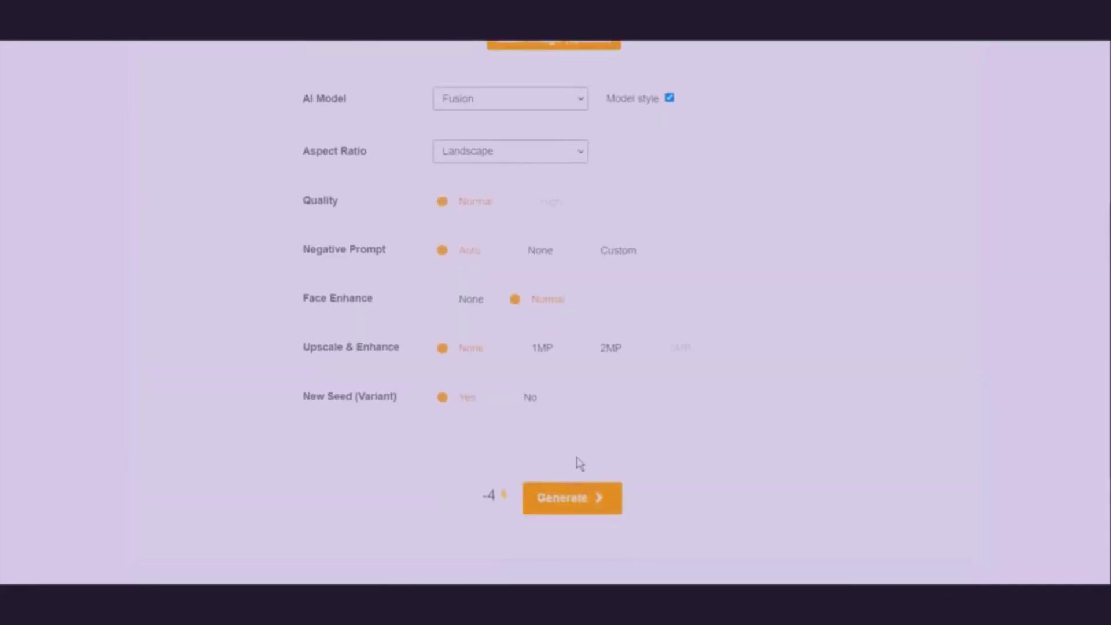
{"action": "left_click", "coordinate": [570, 498]}
{"action": "scroll", "coordinate": [832, 484], "scroll_direction": "up", "scroll_amount": 5}
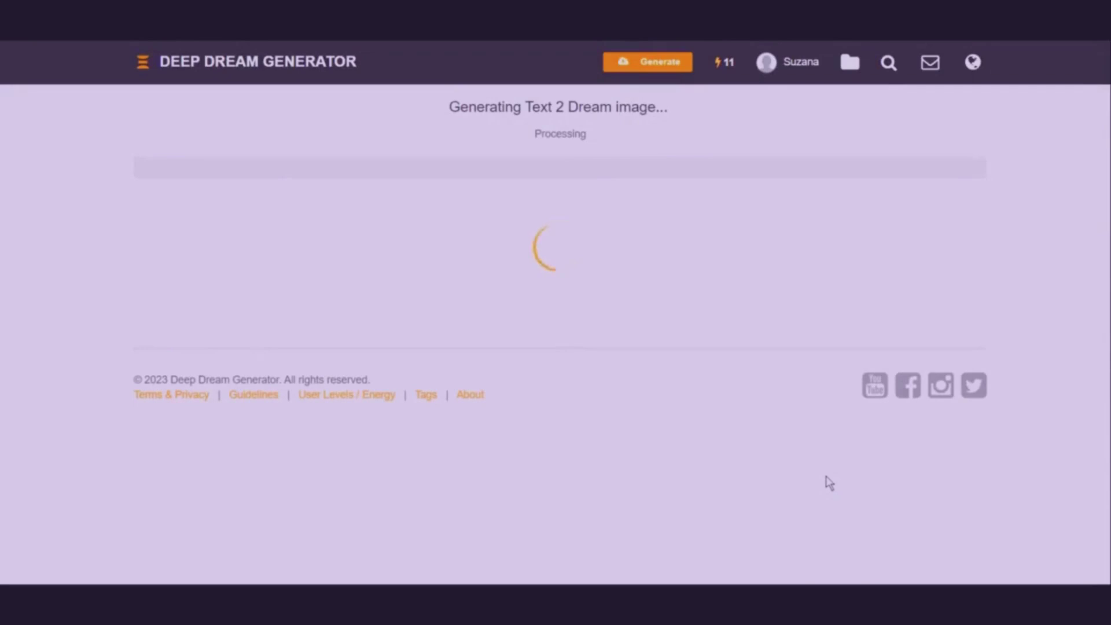
{"action": "scroll", "coordinate": [531, 371], "scroll_direction": "down", "scroll_amount": 2}
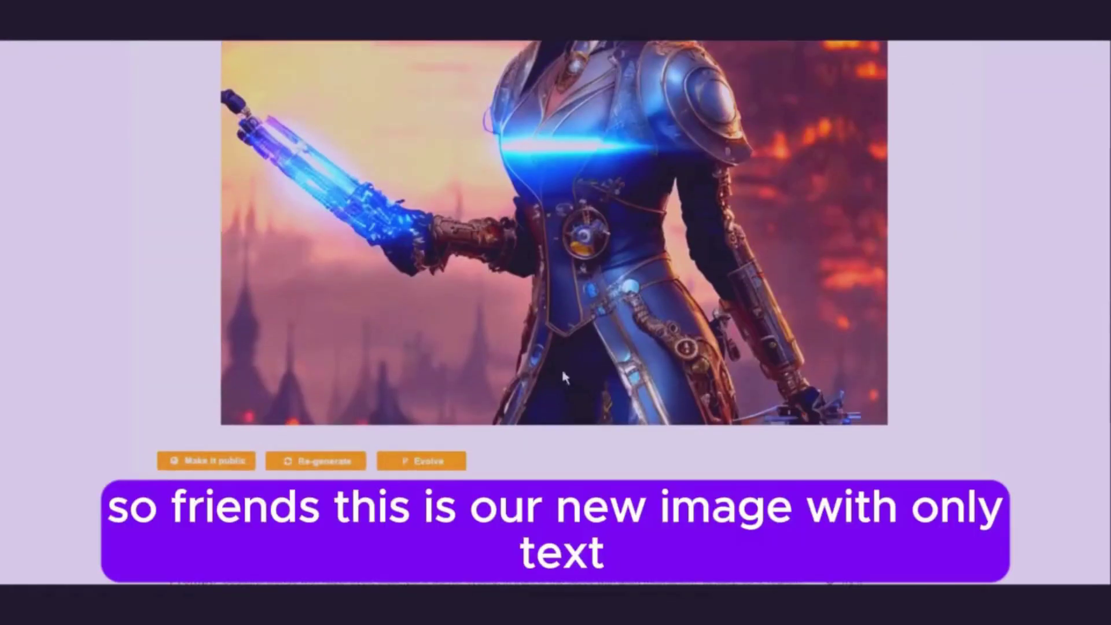
Open the newly generated image for evolving and check the effect strength choices, keeping 60%
{"action": "left_click", "coordinate": [438, 464]}
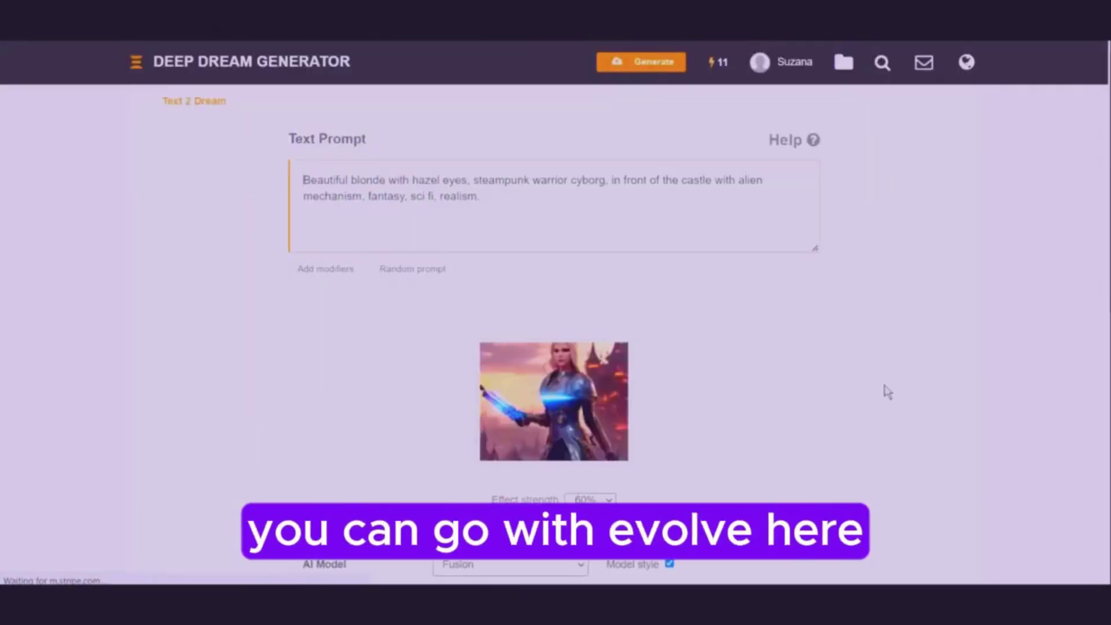
{"action": "scroll", "coordinate": [880, 390], "scroll_direction": "down", "scroll_amount": 3}
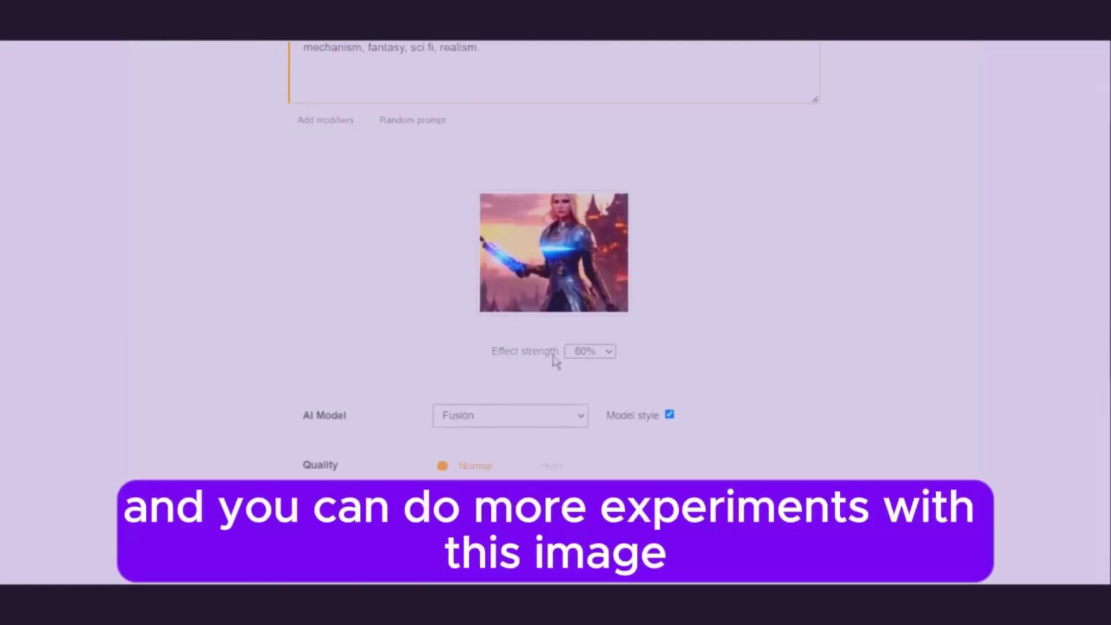
{"action": "left_click", "coordinate": [609, 352]}
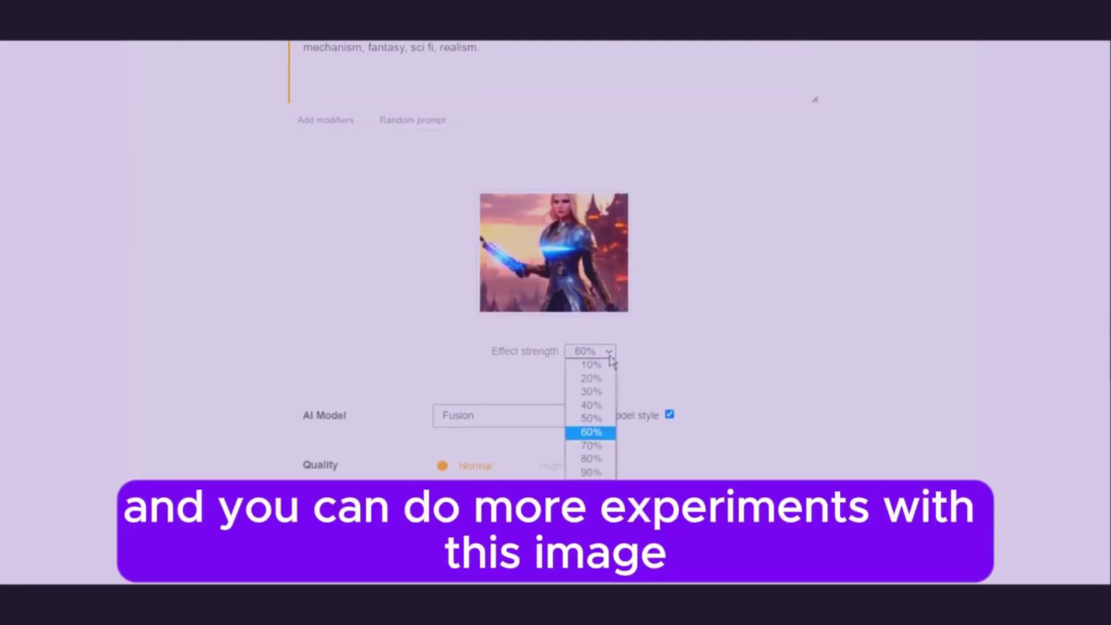
{"action": "left_click", "coordinate": [610, 355]}
Evolve the image with the Fusion model, Normal quality, Auto negative prompt, Normal face enhancement and no upscaling
{"action": "scroll", "coordinate": [572, 317], "scroll_direction": "up", "scroll_amount": 2}
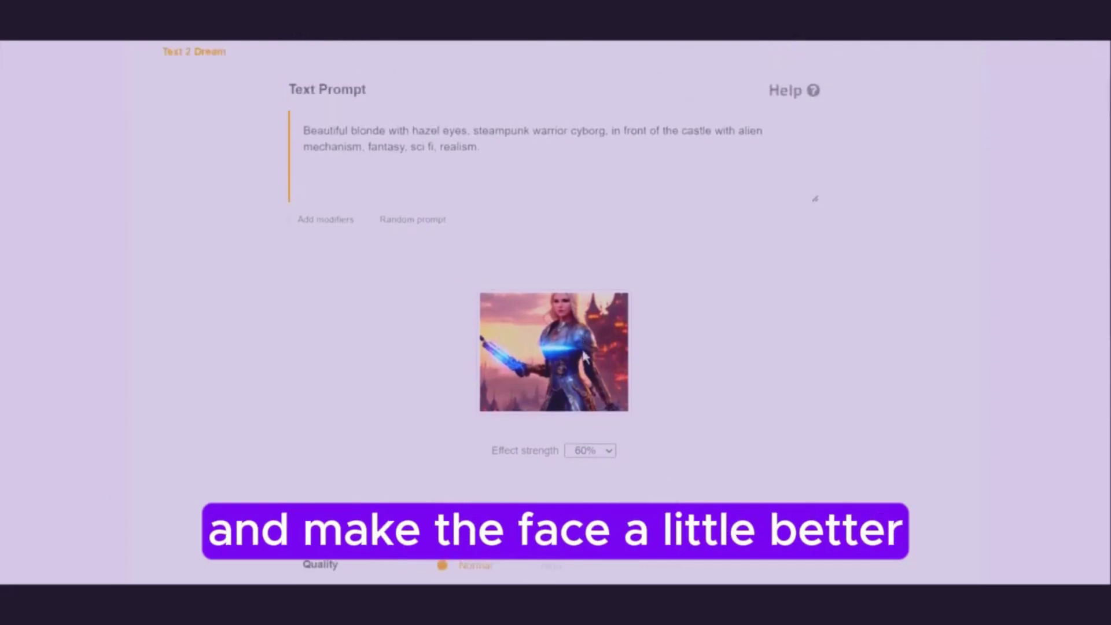
{"action": "scroll", "coordinate": [588, 458], "scroll_direction": "down", "scroll_amount": 5}
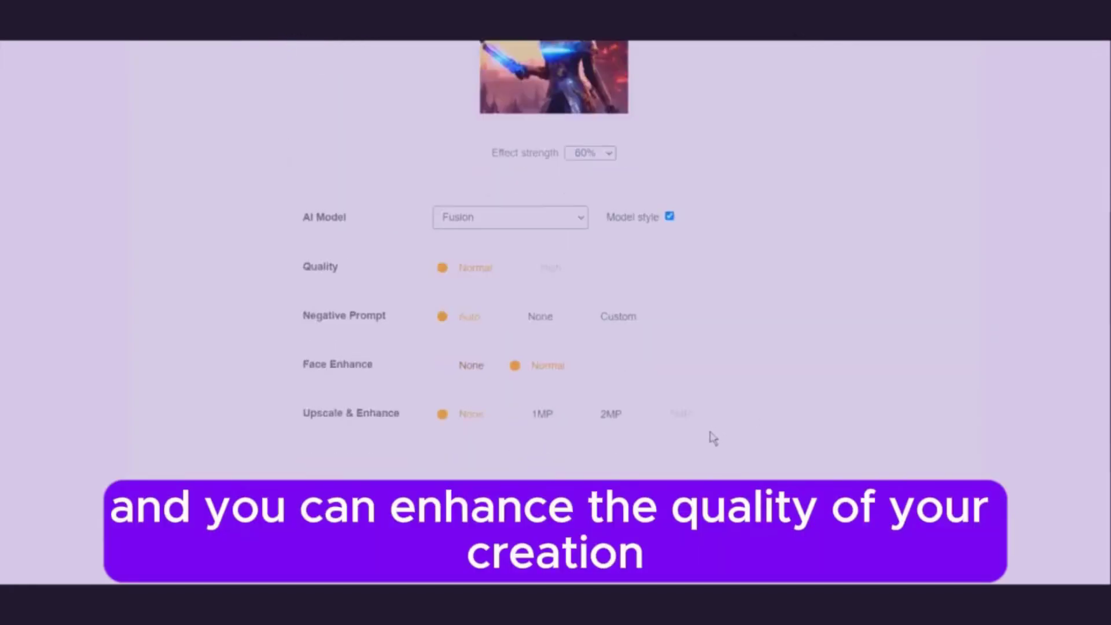
{"action": "scroll", "coordinate": [714, 438], "scroll_direction": "down", "scroll_amount": 1}
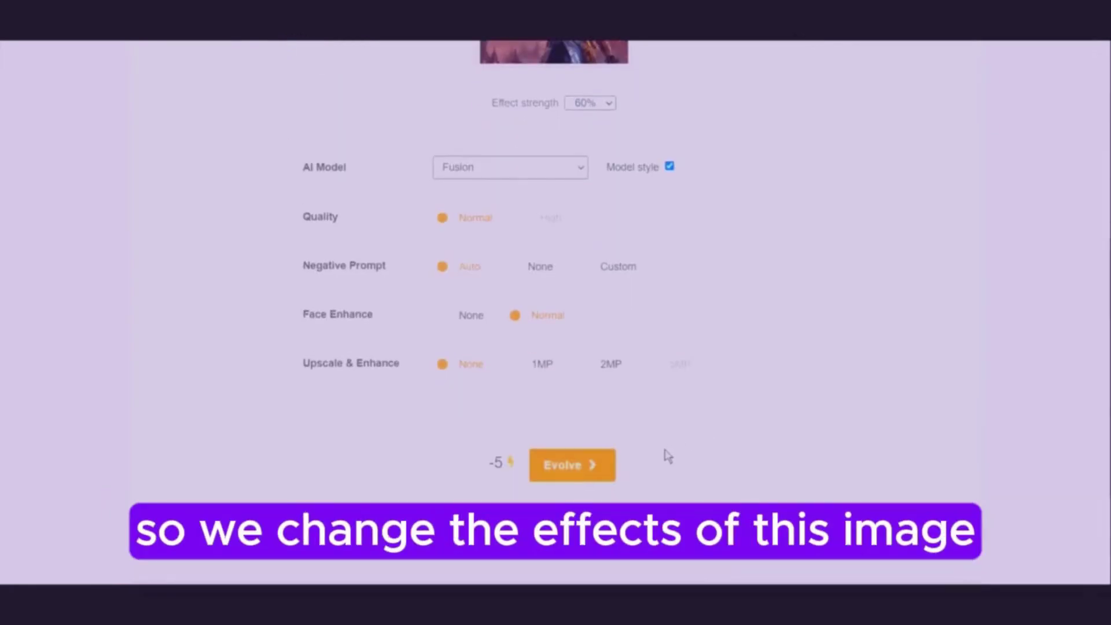
{"action": "scroll", "coordinate": [610, 449], "scroll_direction": "up", "scroll_amount": 3}
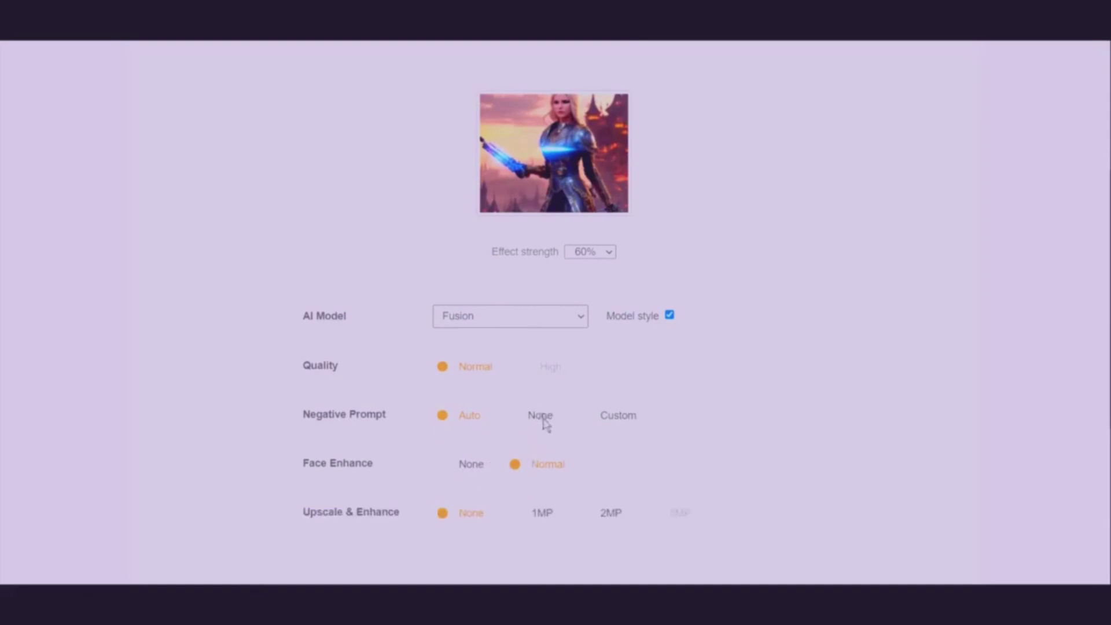
{"action": "scroll", "coordinate": [550, 431], "scroll_direction": "down", "scroll_amount": 2}
{"action": "scroll", "coordinate": [573, 443], "scroll_direction": "up", "scroll_amount": 1}
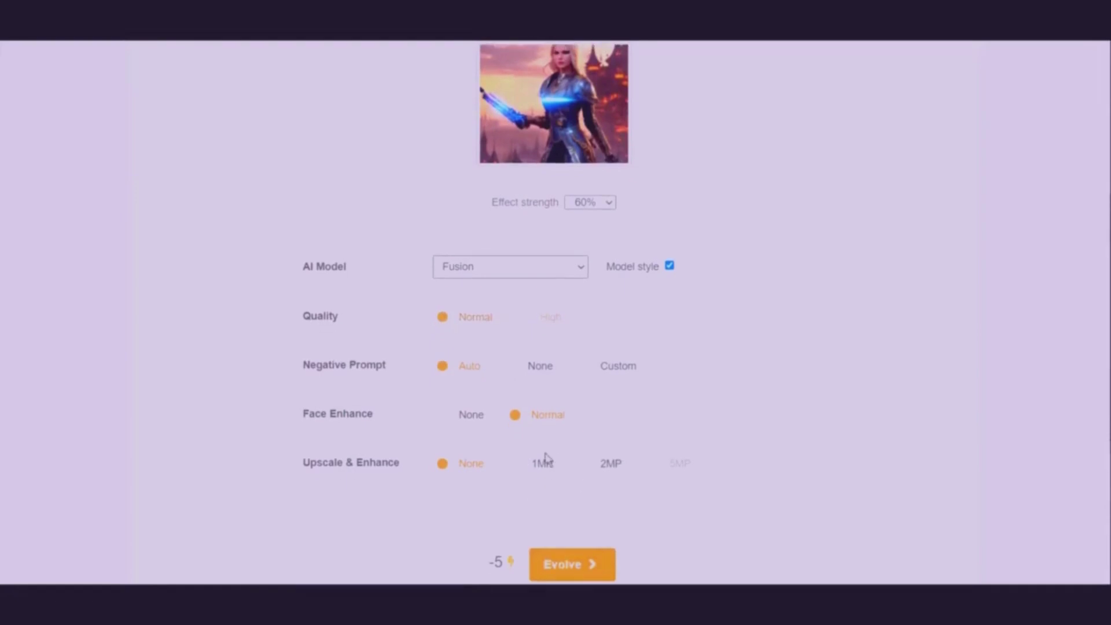
{"action": "scroll", "coordinate": [536, 480], "scroll_direction": "down", "scroll_amount": 1}
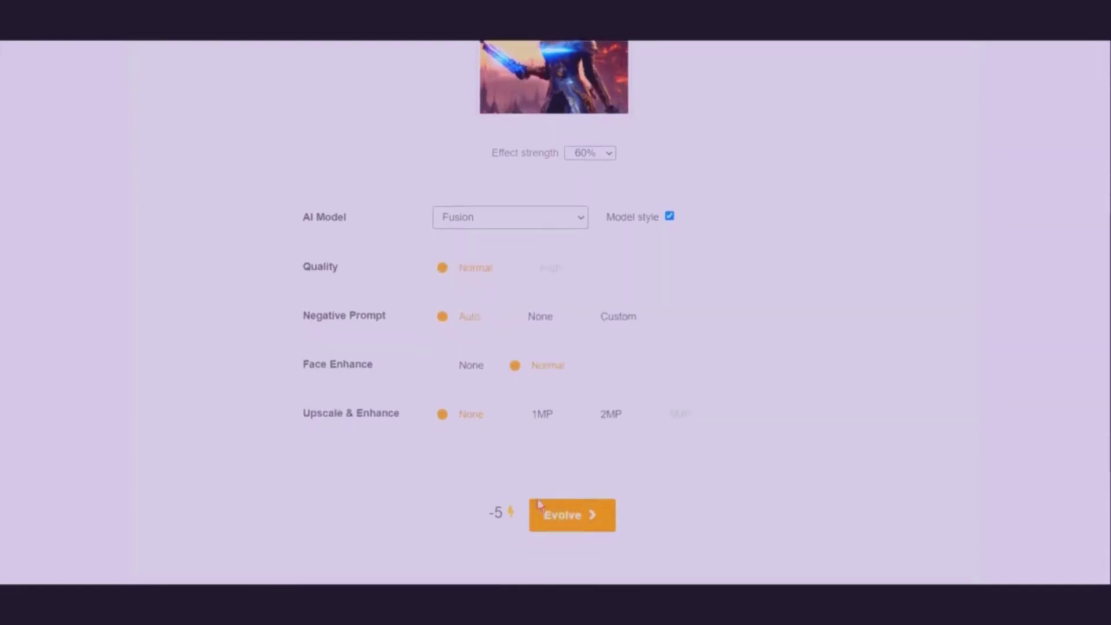
{"action": "scroll", "coordinate": [573, 528], "scroll_direction": "up", "scroll_amount": 1}
{"action": "left_click", "coordinate": [573, 564]}
{"action": "scroll", "coordinate": [689, 495], "scroll_direction": "up", "scroll_amount": 3}
{"action": "scroll", "coordinate": [694, 489], "scroll_direction": "up", "scroll_amount": 2}
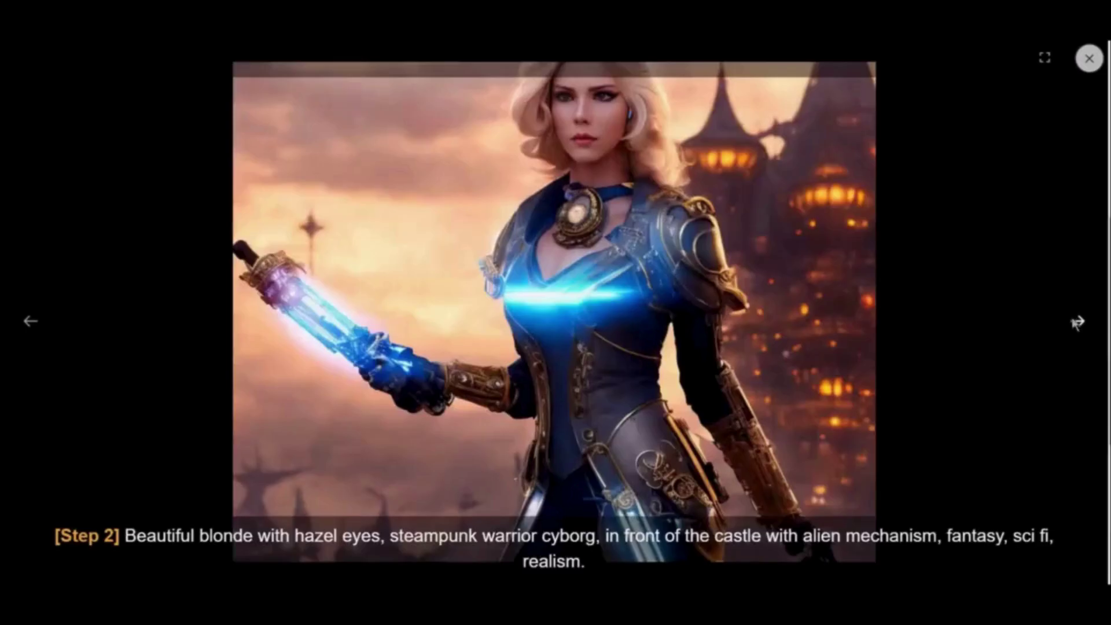
Compare the Step 1 and Step 2 versions in the full-size viewer, close it, and look over the evolved image
{"action": "left_click", "coordinate": [1077, 322]}
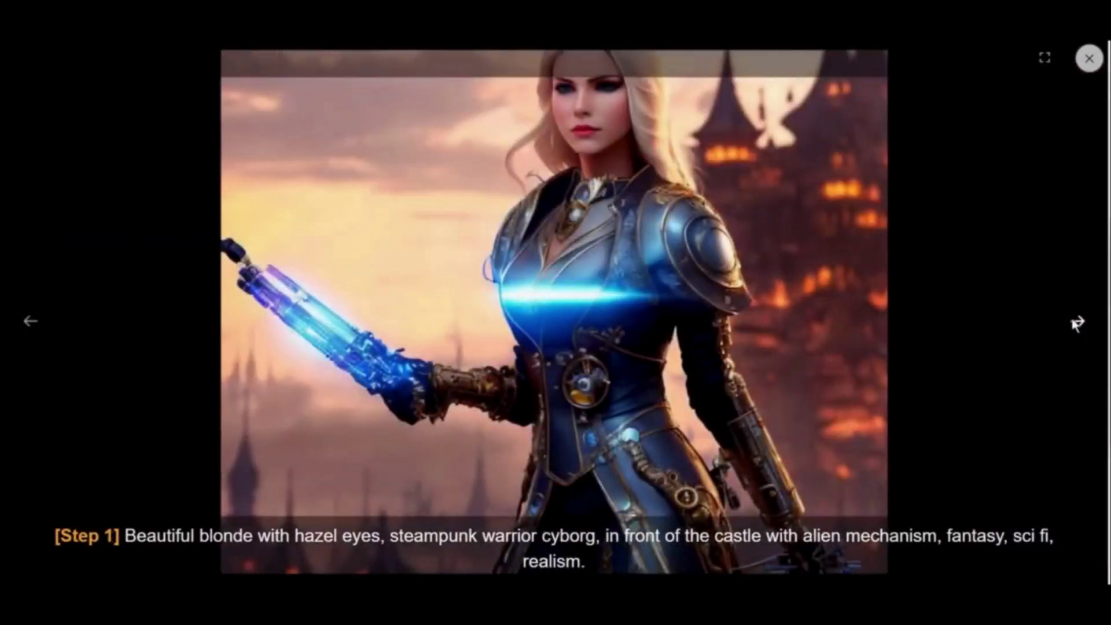
{"action": "left_click", "coordinate": [1077, 323]}
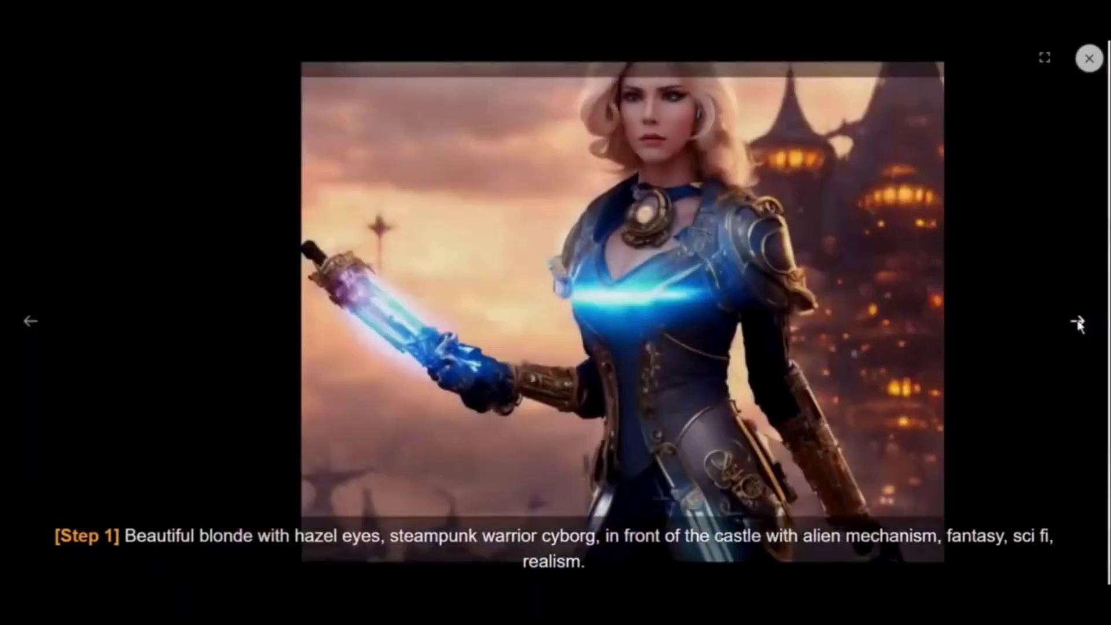
{"action": "left_click", "coordinate": [1078, 323]}
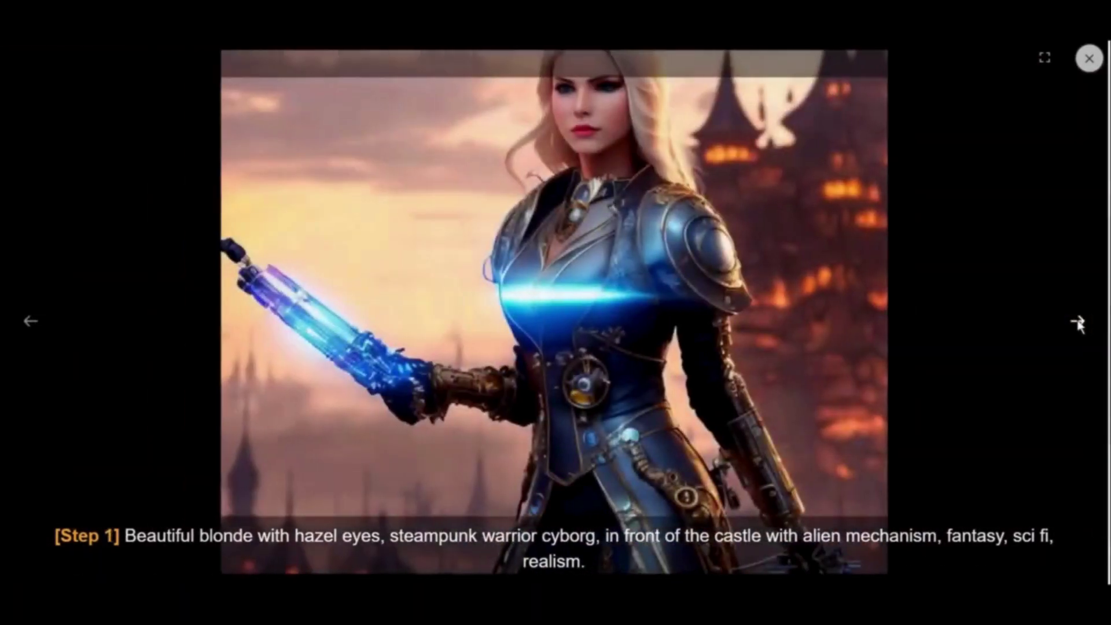
{"action": "left_click", "coordinate": [1077, 322]}
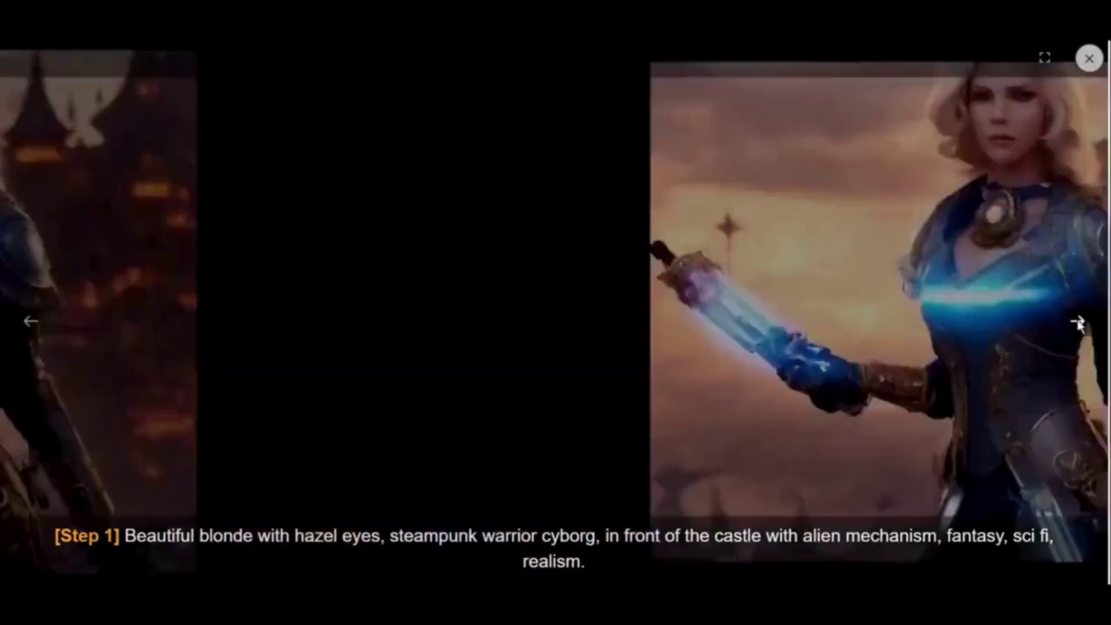
{"action": "left_click", "coordinate": [1078, 323]}
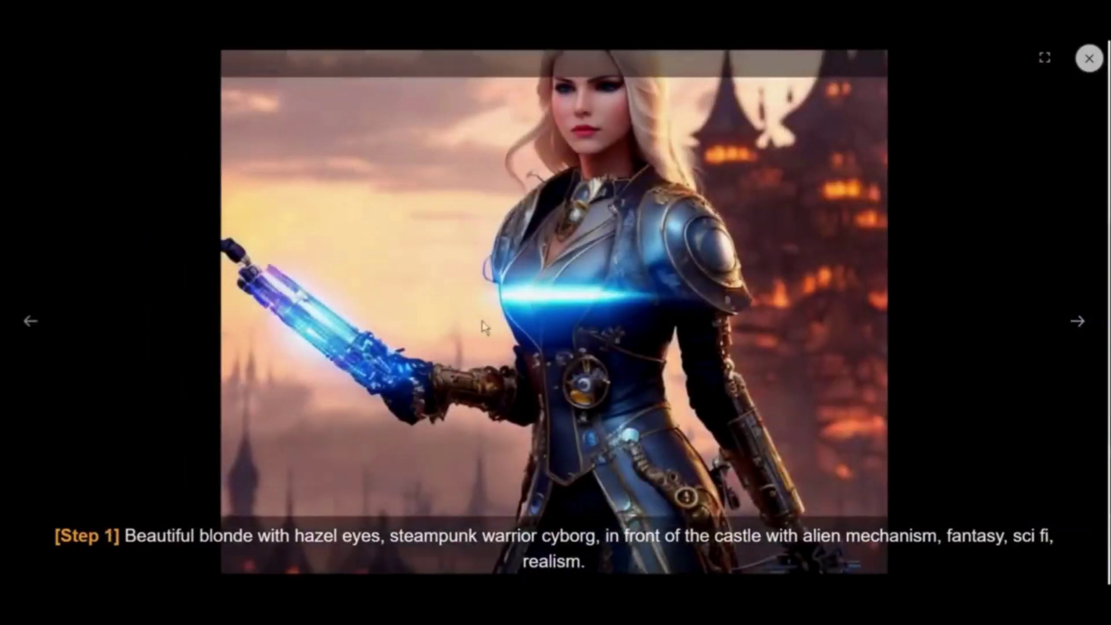
{"action": "left_click", "coordinate": [30, 321]}
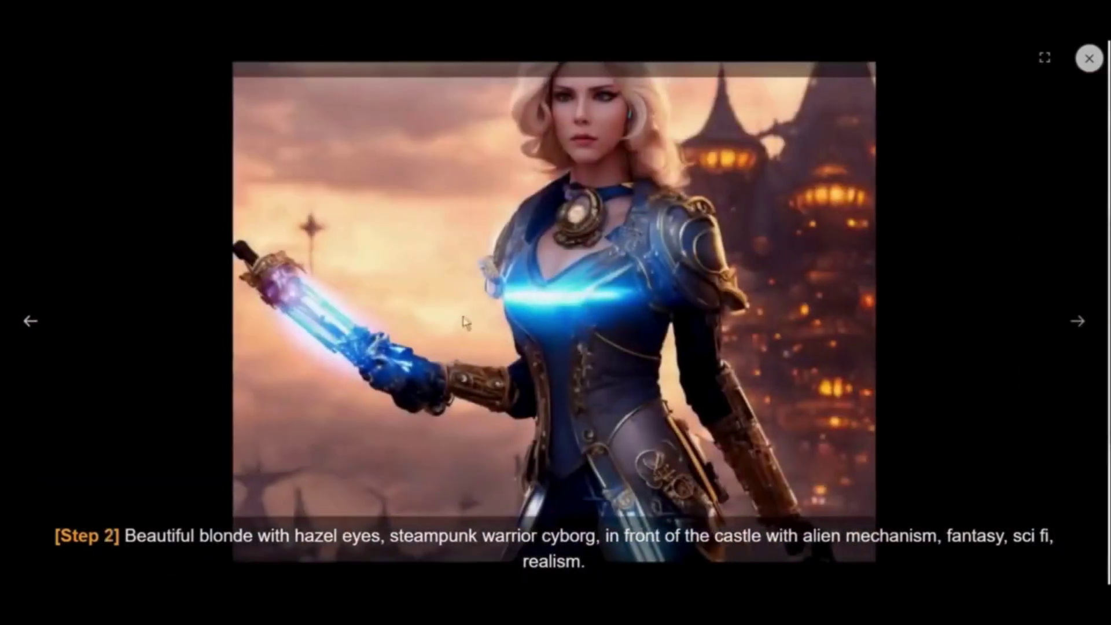
{"action": "left_click", "coordinate": [1090, 59]}
{"action": "scroll", "coordinate": [756, 255], "scroll_direction": "up", "scroll_amount": 6}
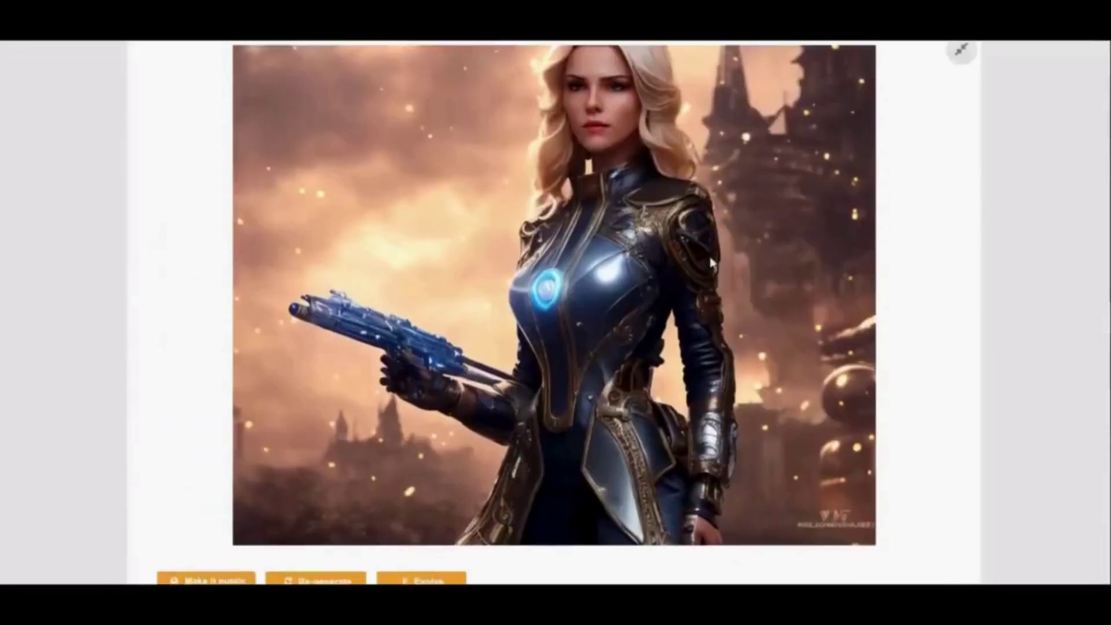
{"action": "scroll", "coordinate": [698, 273], "scroll_direction": "down", "scroll_amount": 1}
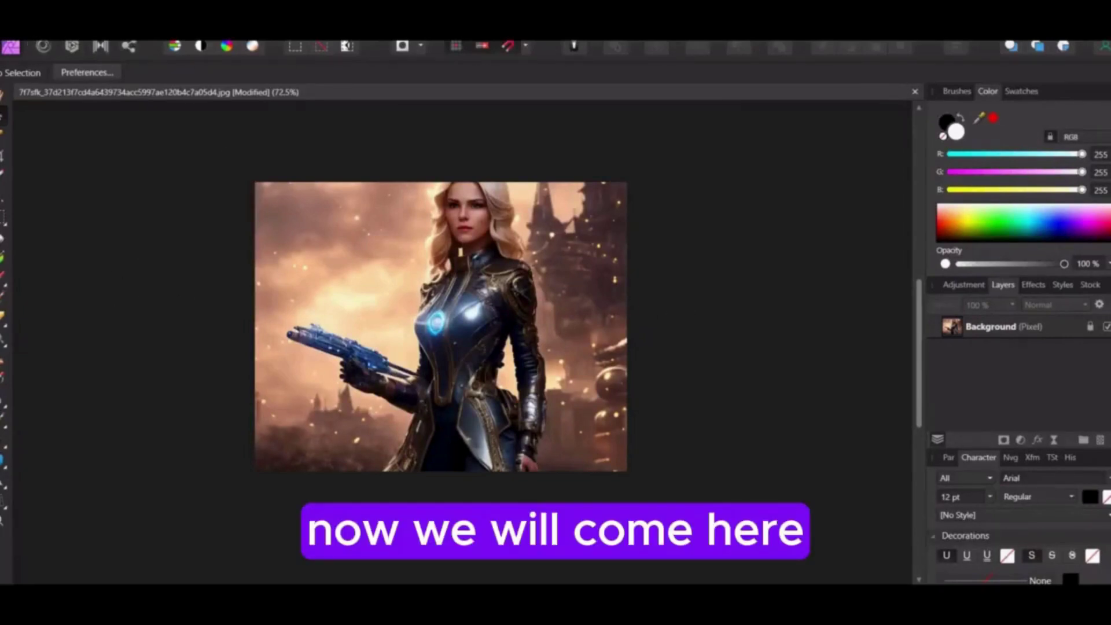
In Affinity Photo, create a blank landscape document of 1920 × 1080 px at 72 DPI
{"action": "key", "text": "alt+f"}
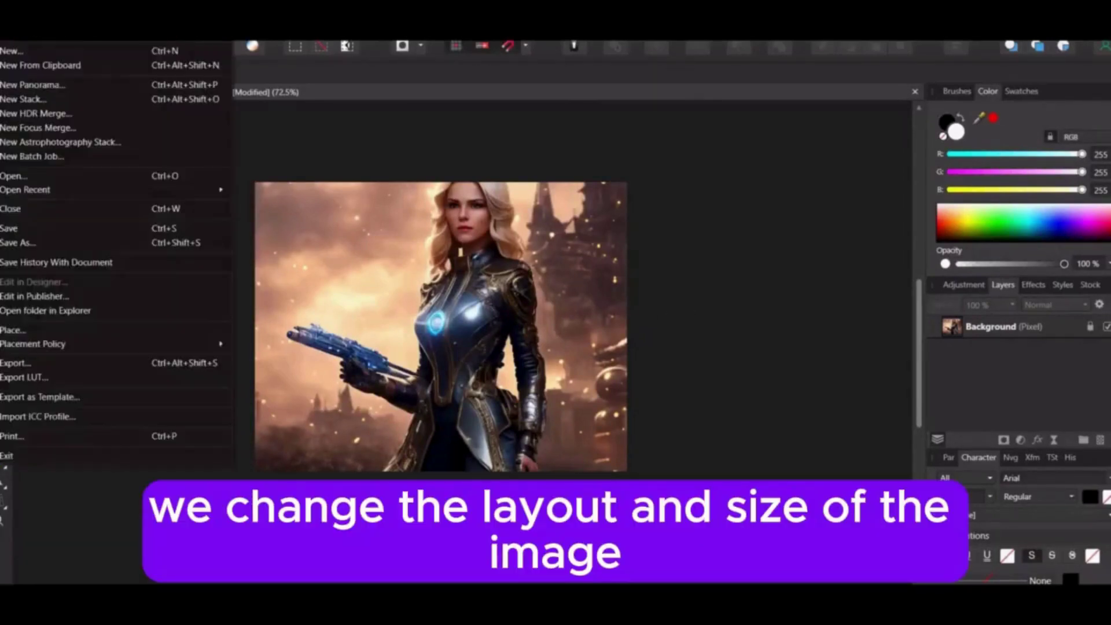
{"action": "left_click", "coordinate": [30, 52]}
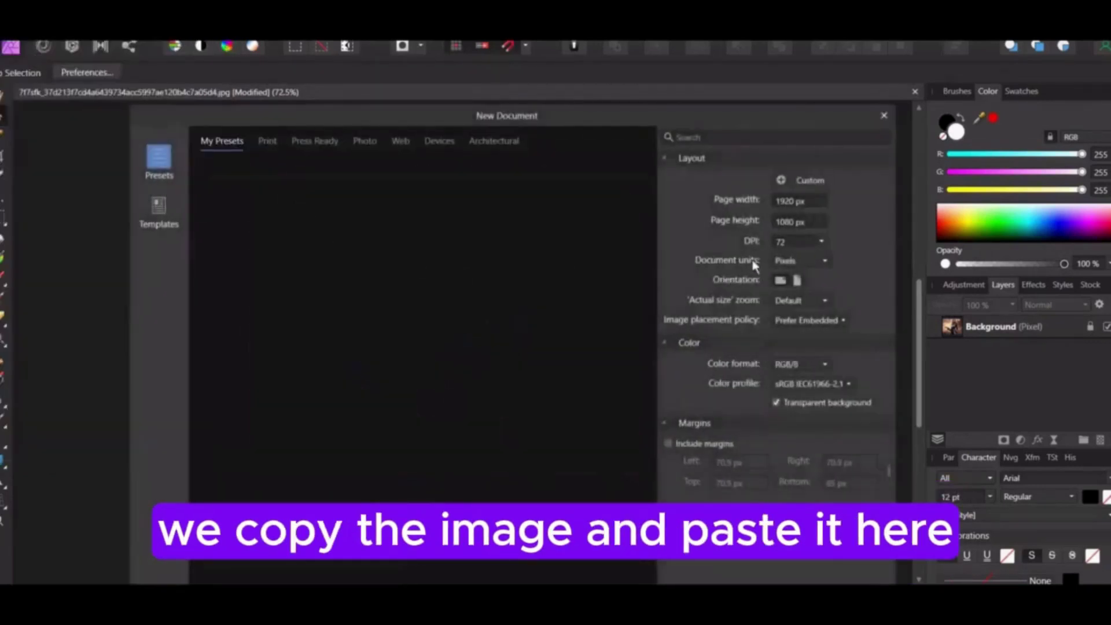
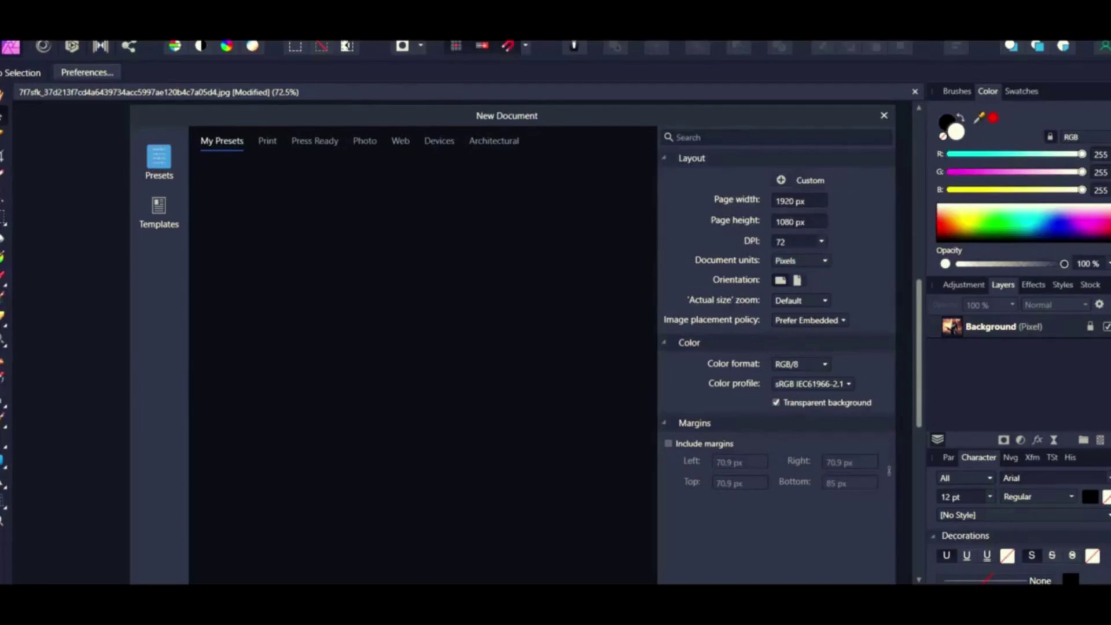
{"action": "key", "text": "Return"}
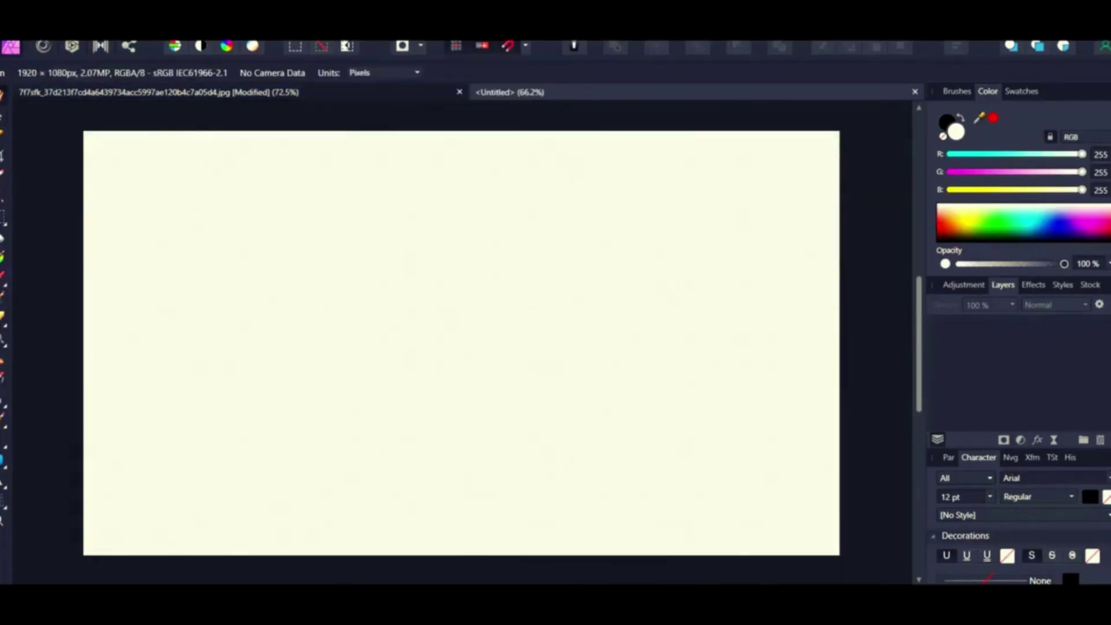
Return to the warrior image document, select its Background layer and copy the picture
{"action": "left_click", "coordinate": [307, 96]}
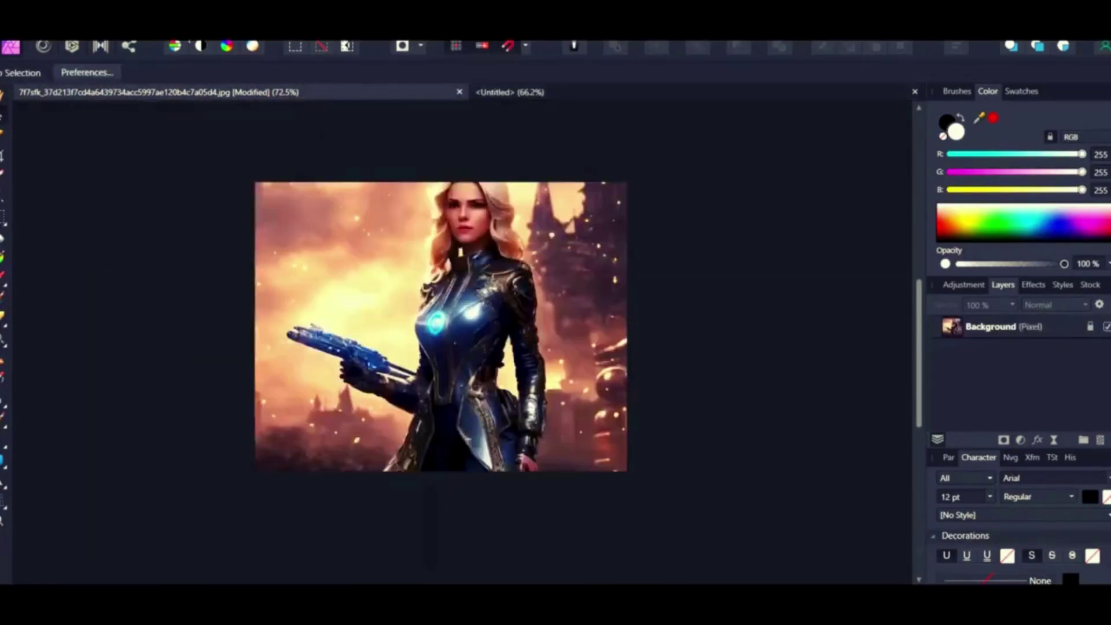
{"action": "key", "text": "alt+e"}
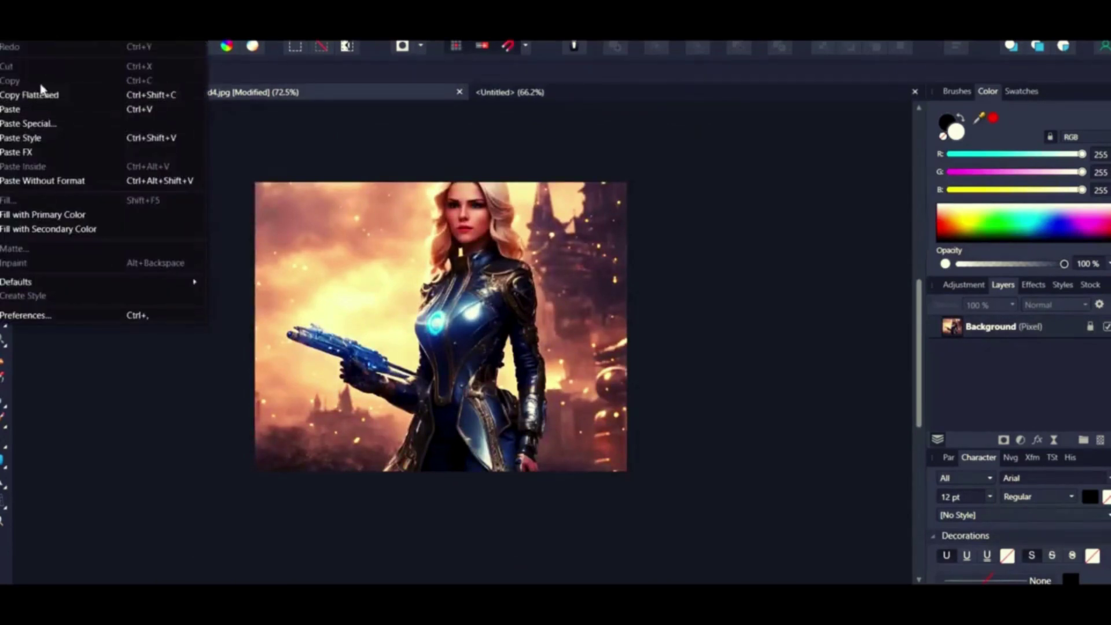
{"action": "left_click", "coordinate": [300, 219]}
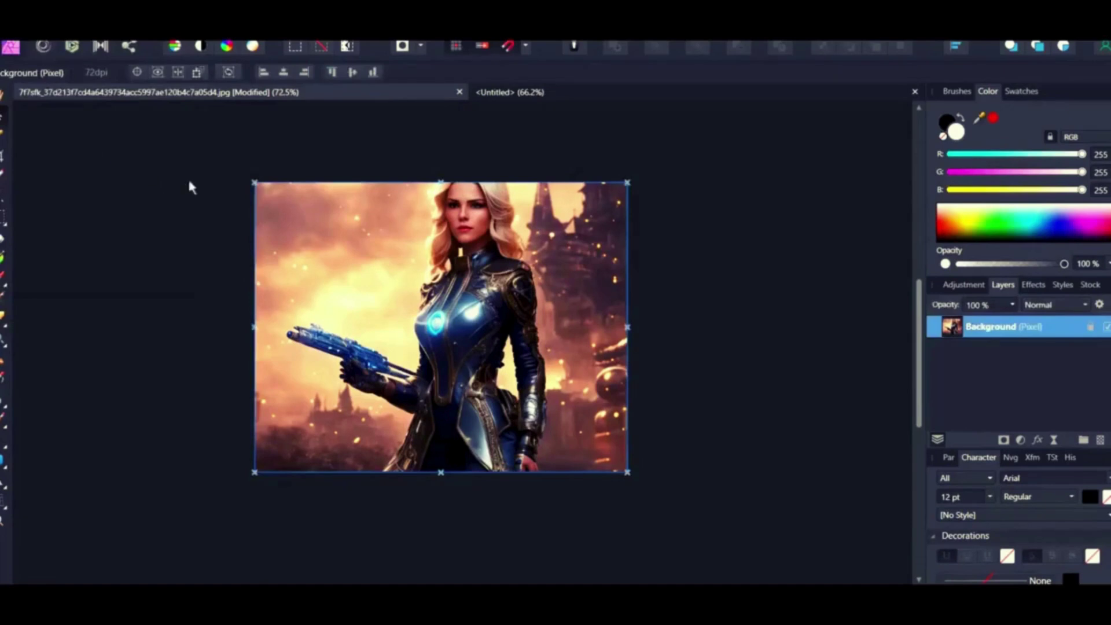
{"action": "key", "text": "alt+e"}
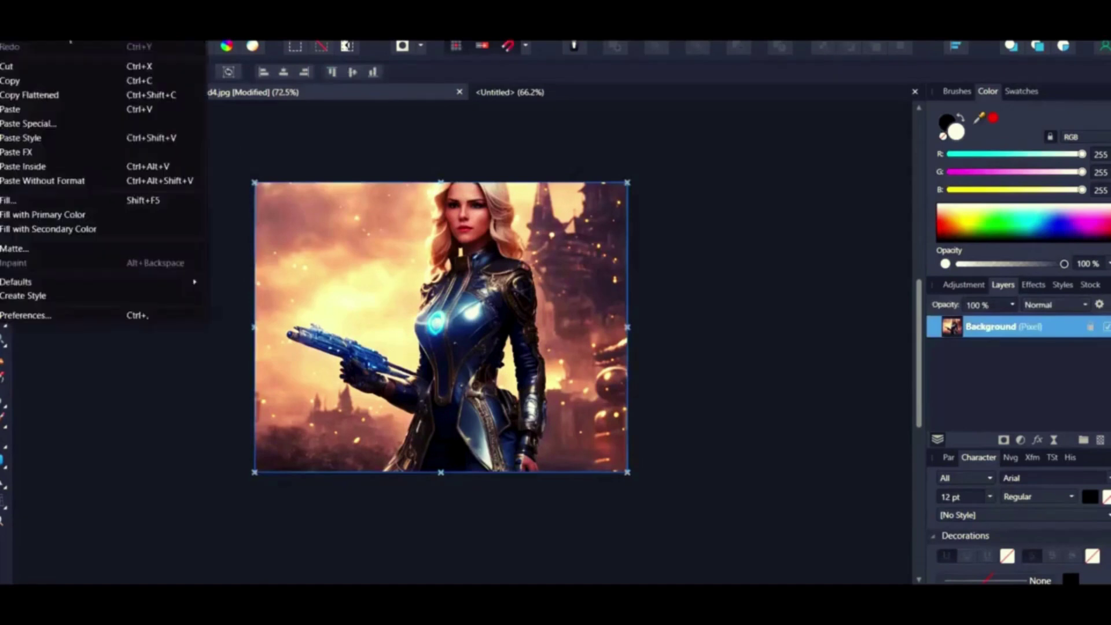
{"action": "left_click", "coordinate": [49, 95]}
Paste the copied warrior picture into the blank untitled document and go back to the source image document
{"action": "left_click", "coordinate": [510, 94]}
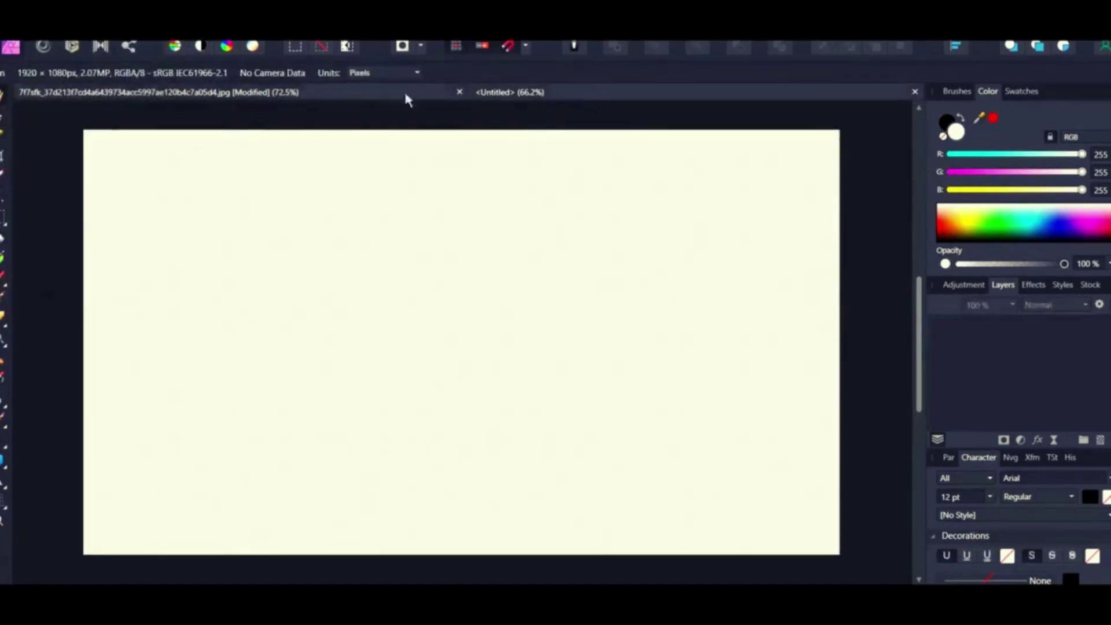
{"action": "key", "text": "alt+e"}
{"action": "left_click", "coordinate": [23, 109]}
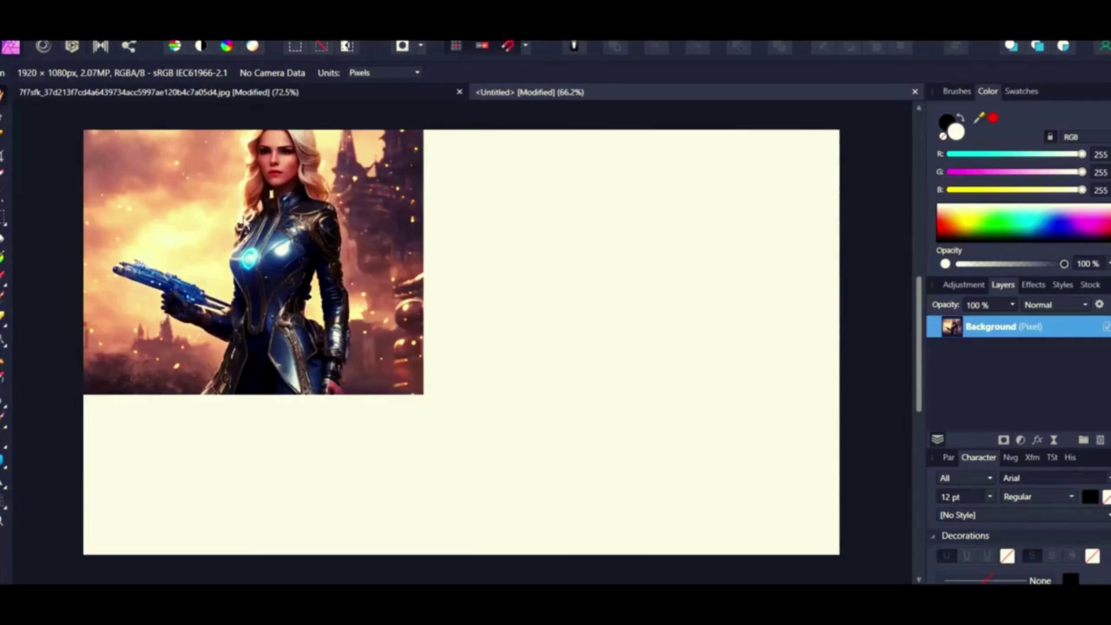
{"action": "left_click", "coordinate": [315, 92]}
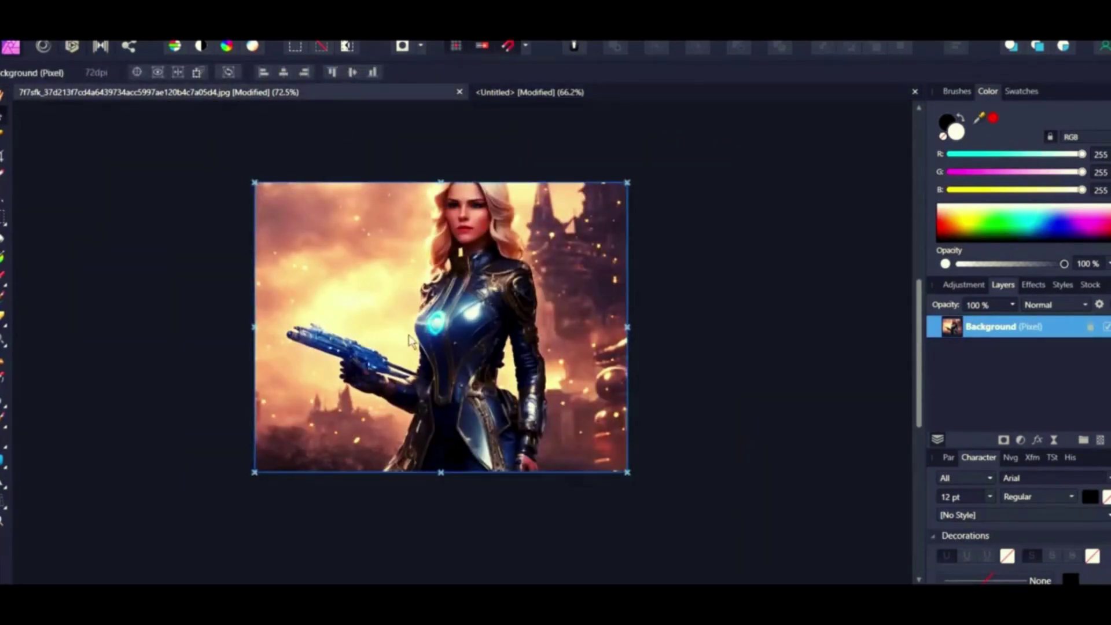
Compare the pasted warrior picture in the untitled document with the source image document
{"action": "left_click", "coordinate": [529, 96]}
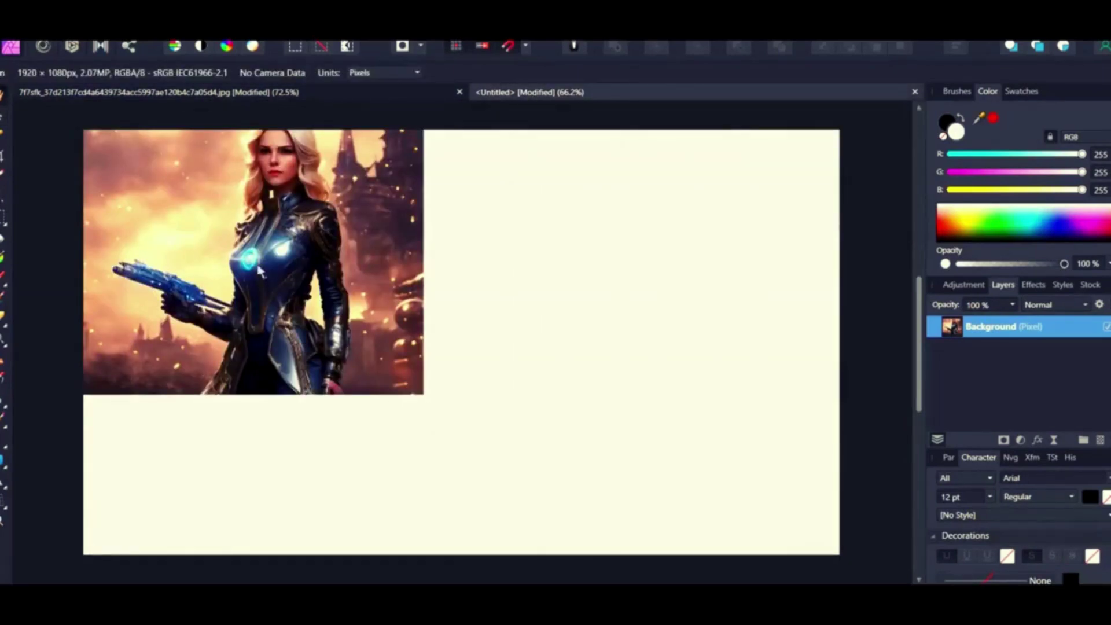
{"action": "left_click", "coordinate": [232, 234]}
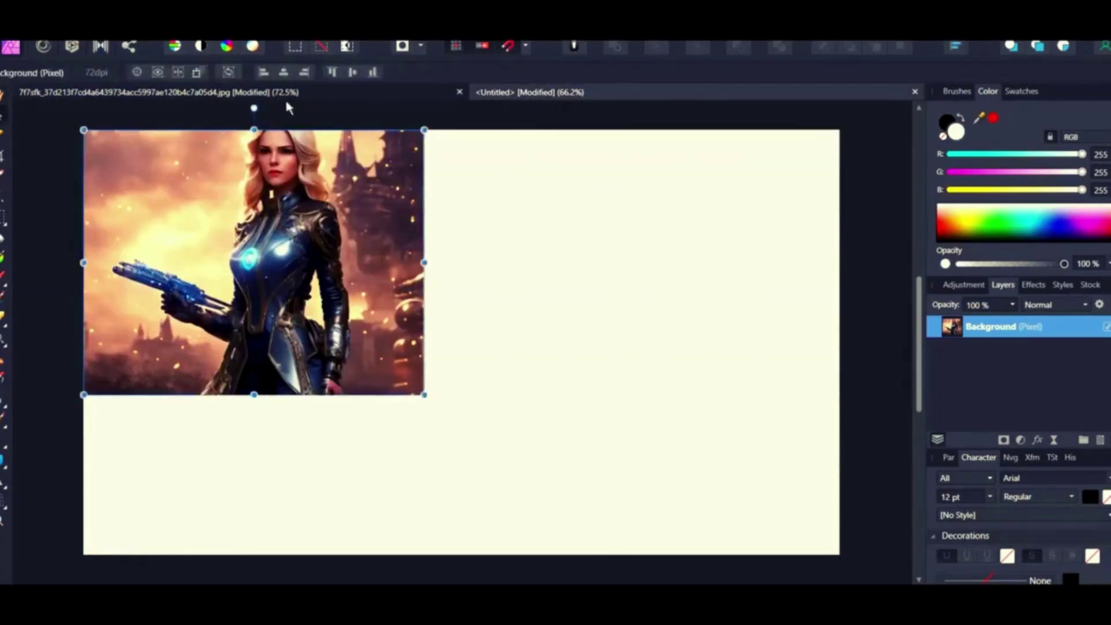
{"action": "left_click", "coordinate": [303, 91]}
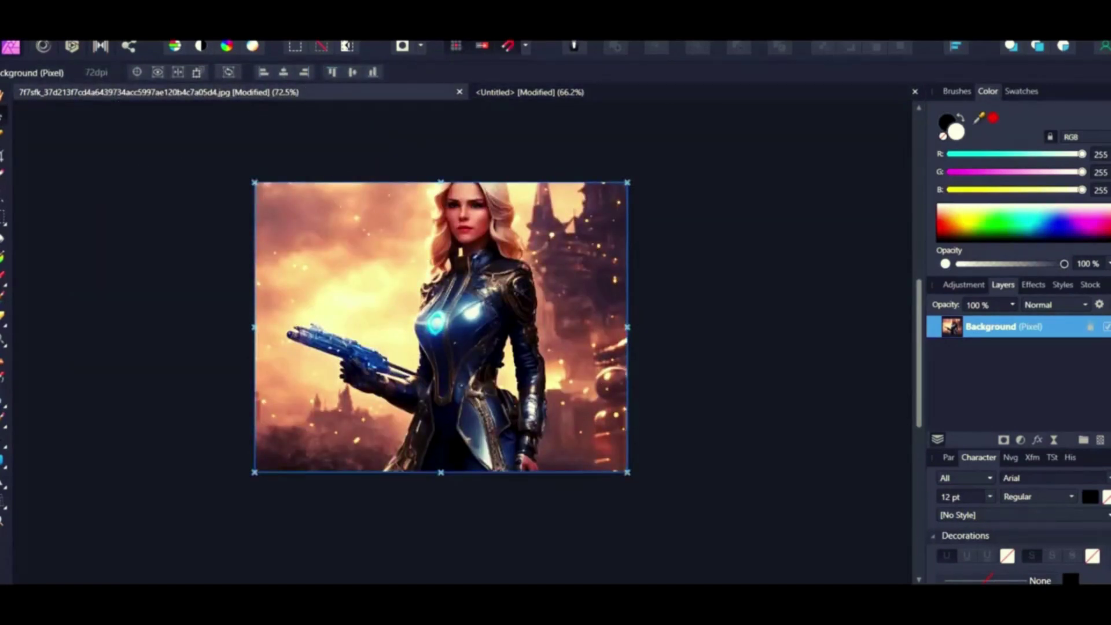
{"action": "key", "text": "alt+d"}
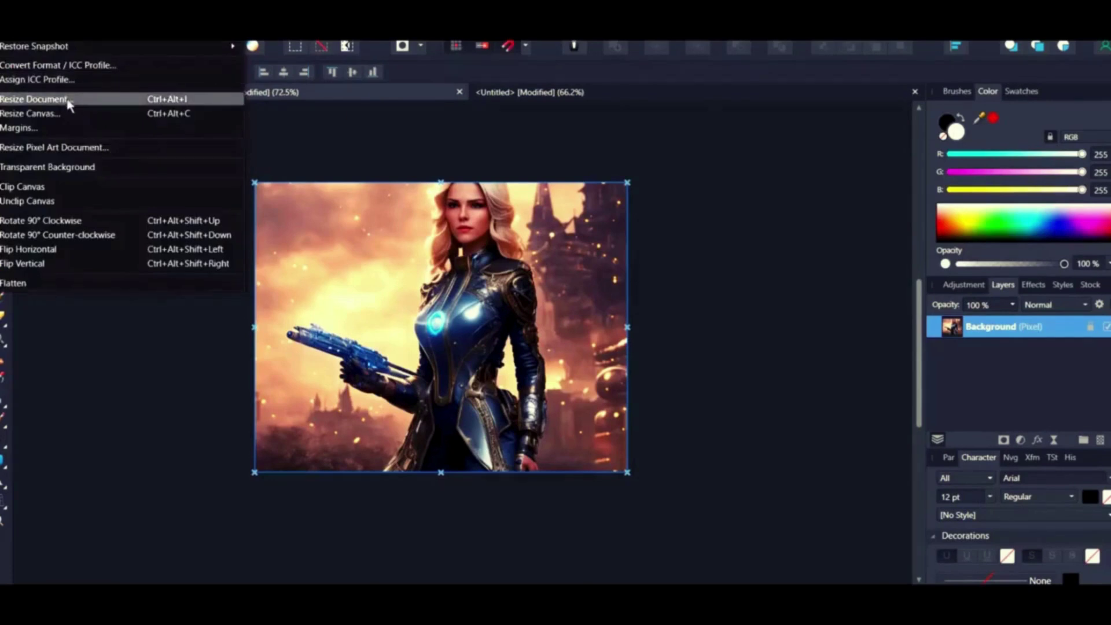
{"action": "left_click", "coordinate": [35, 99]}
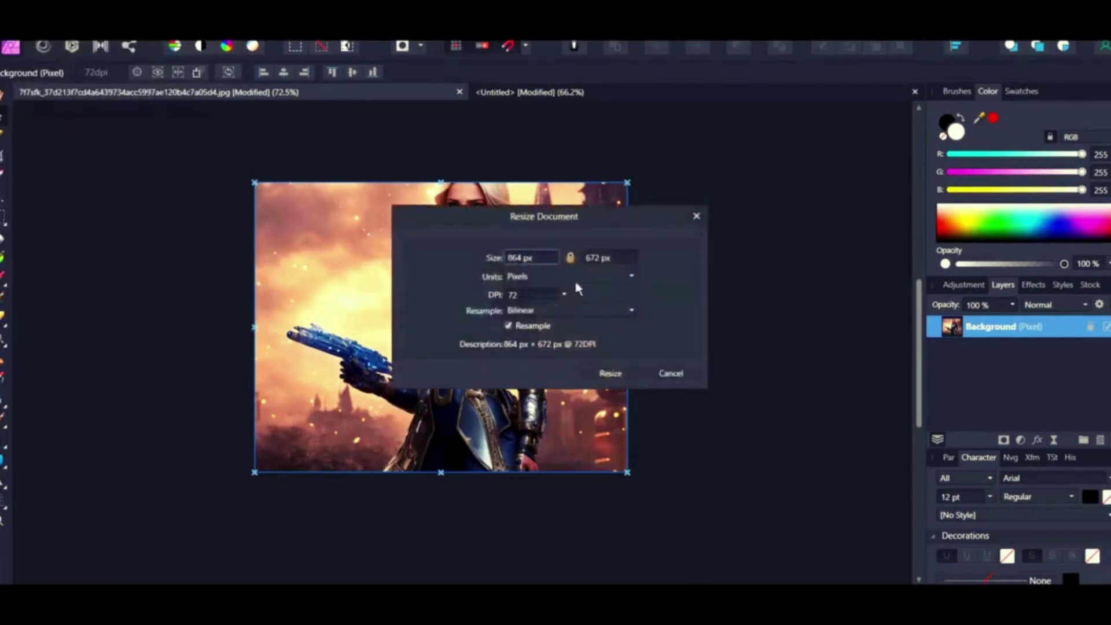
{"action": "left_click_drag", "start_coordinate": [617, 219], "coordinate": [820, 188]}
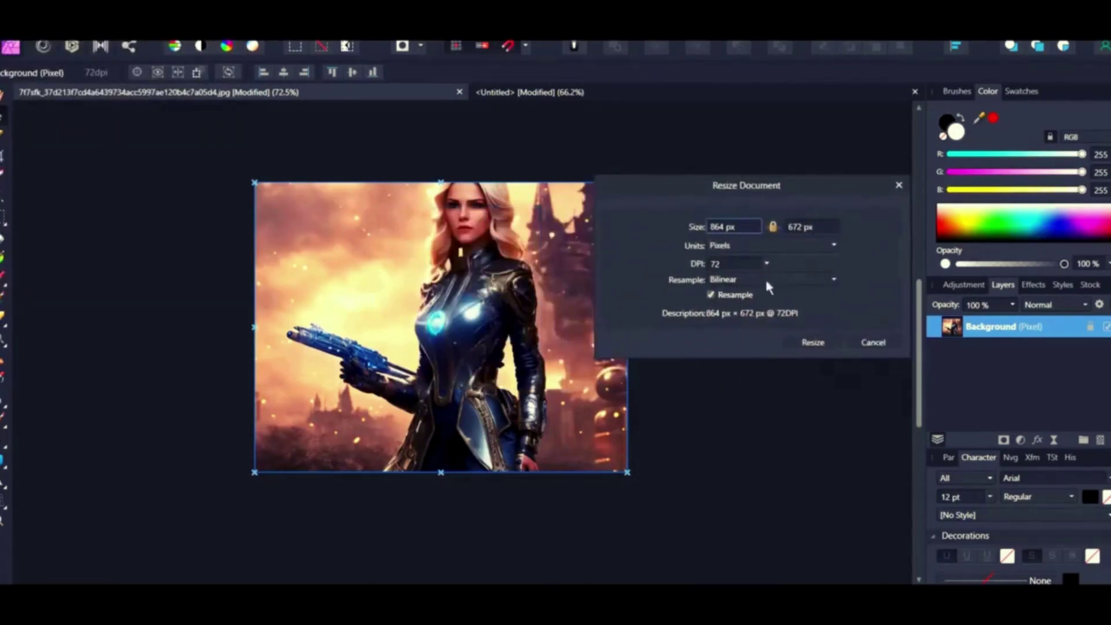
{"action": "left_click", "coordinate": [711, 296]}
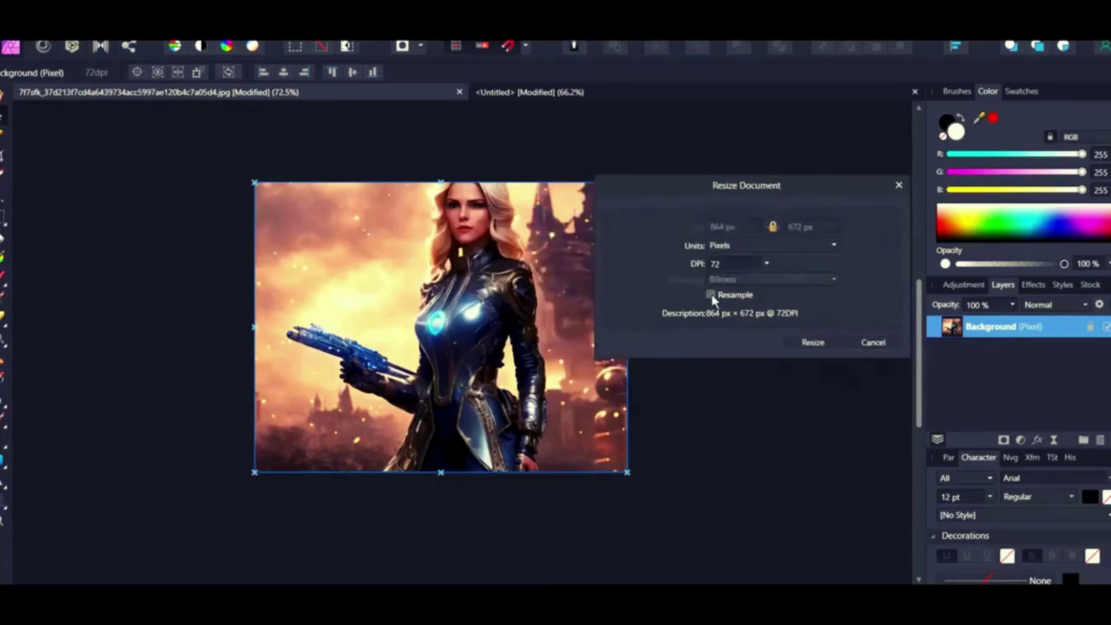
{"action": "left_click", "coordinate": [767, 265]}
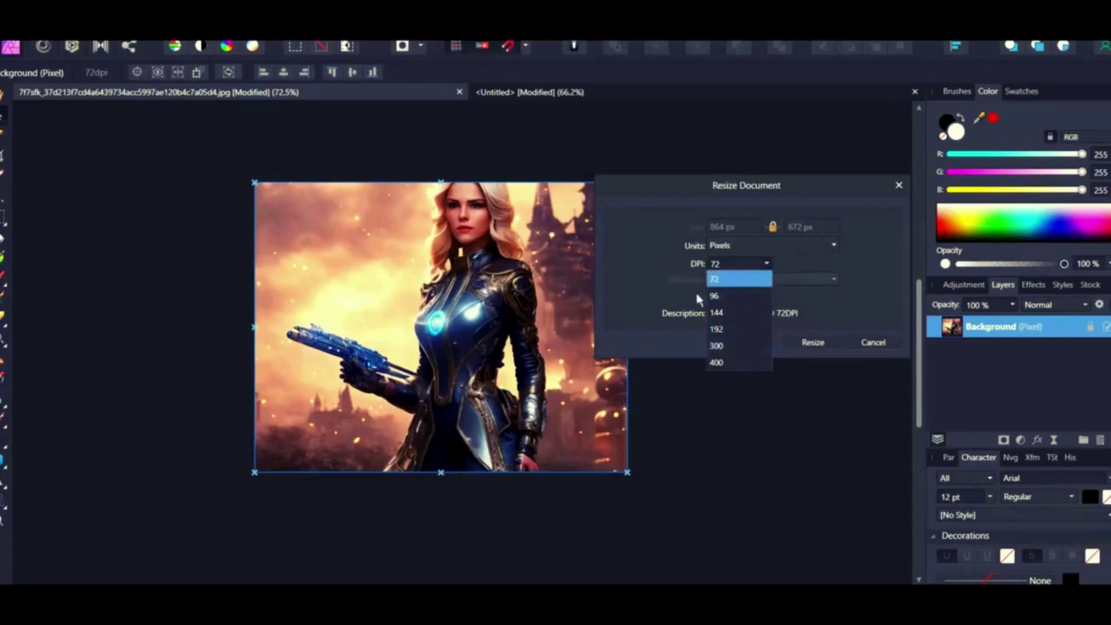
{"action": "left_click", "coordinate": [647, 306]}
{"action": "left_click", "coordinate": [714, 295]}
{"action": "left_click", "coordinate": [738, 228]}
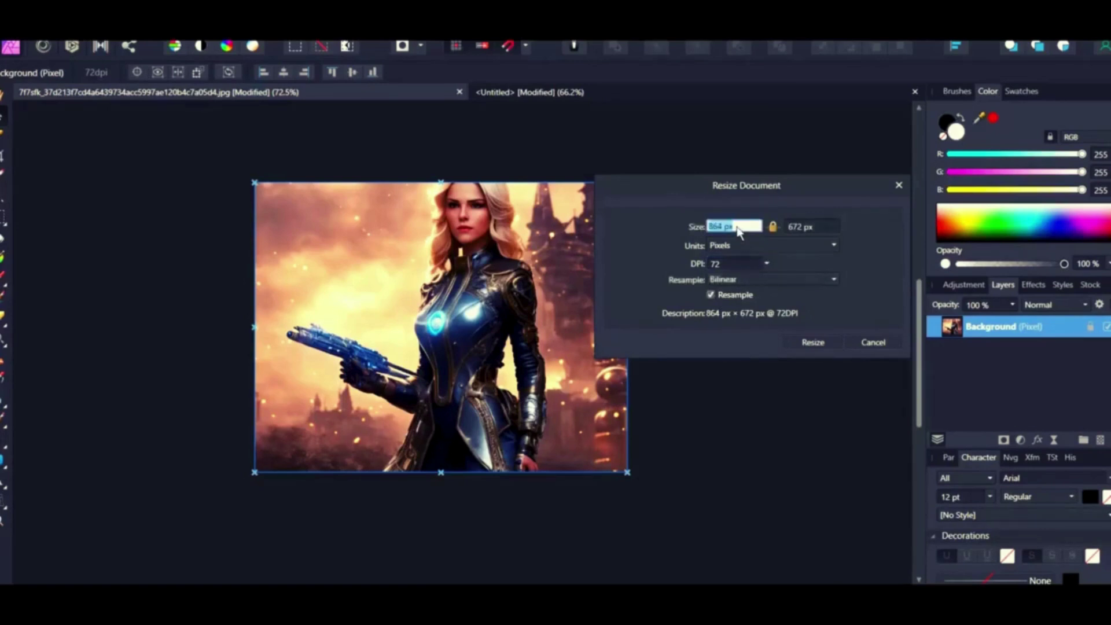
{"action": "type", "text": "1"}
{"action": "left_click", "coordinate": [874, 342]}
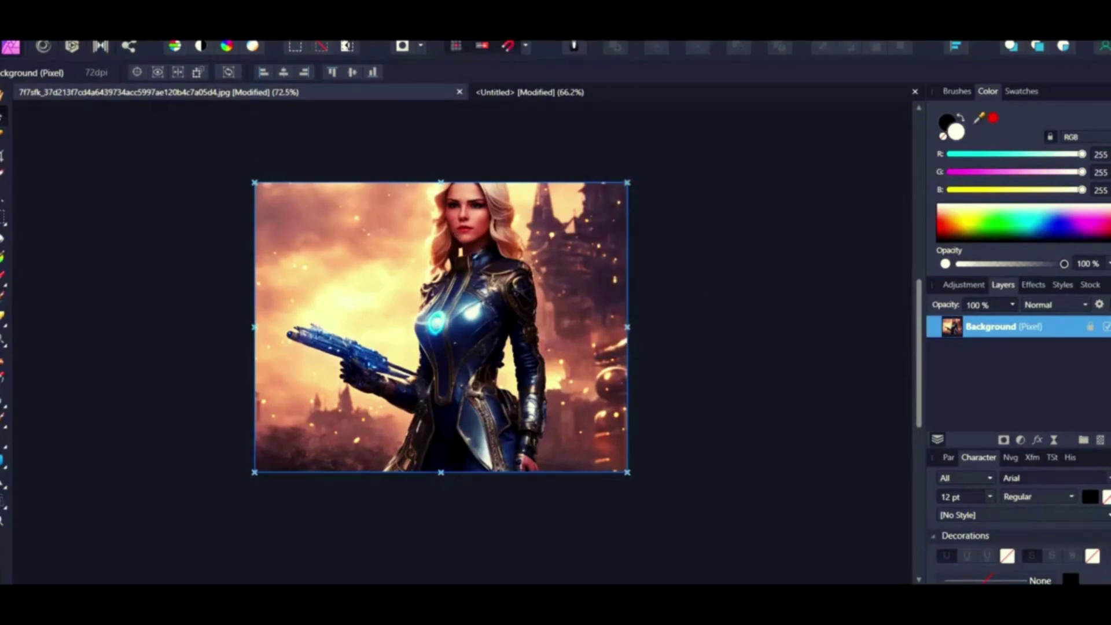
{"action": "left_click", "coordinate": [23, 32]}
{"action": "left_click", "coordinate": [69, 92]}
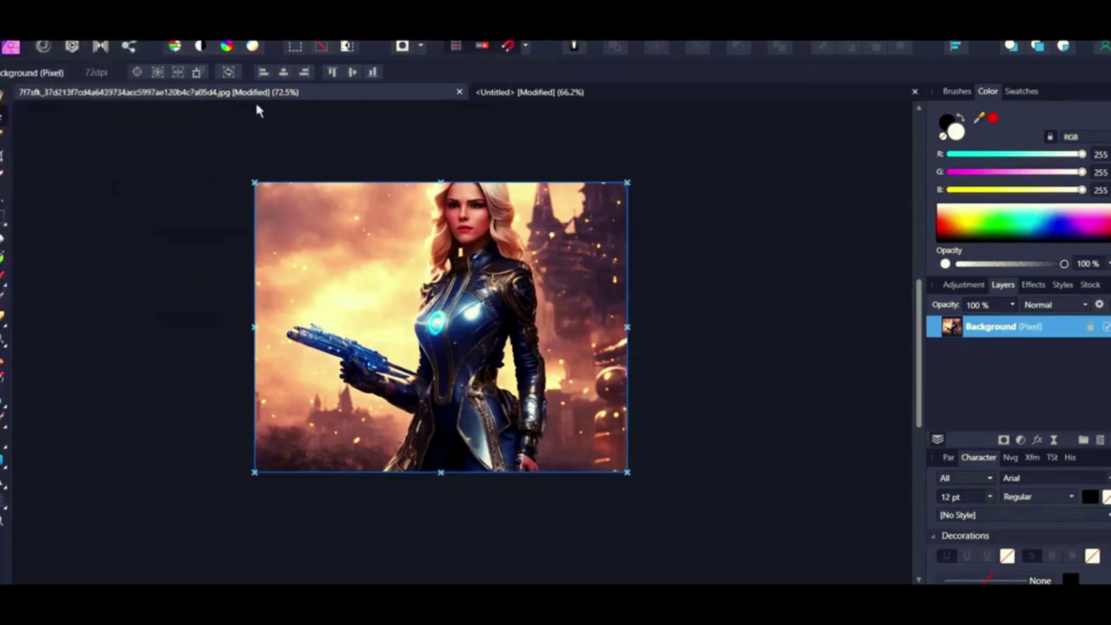
In the untitled document, enlarge the warrior picture proportionally to the full canvas height and move it flush with the canvas's right edge
{"action": "left_click", "coordinate": [586, 96]}
{"action": "key", "text": "ctrl+v"}
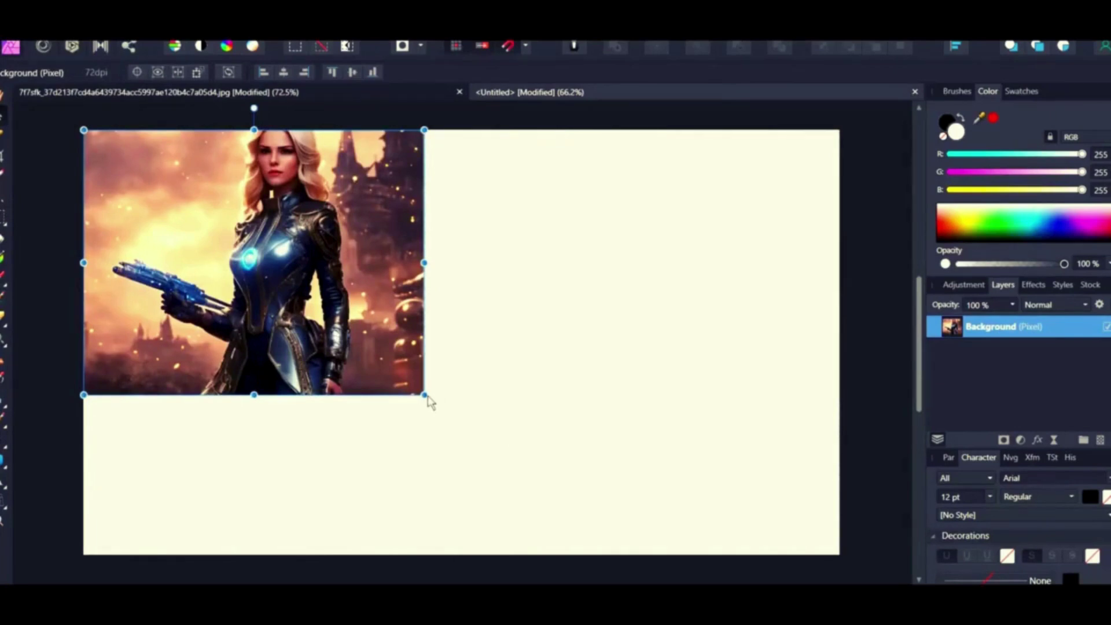
{"action": "left_click_drag", "start_coordinate": [425, 396], "coordinate": [633, 556]}
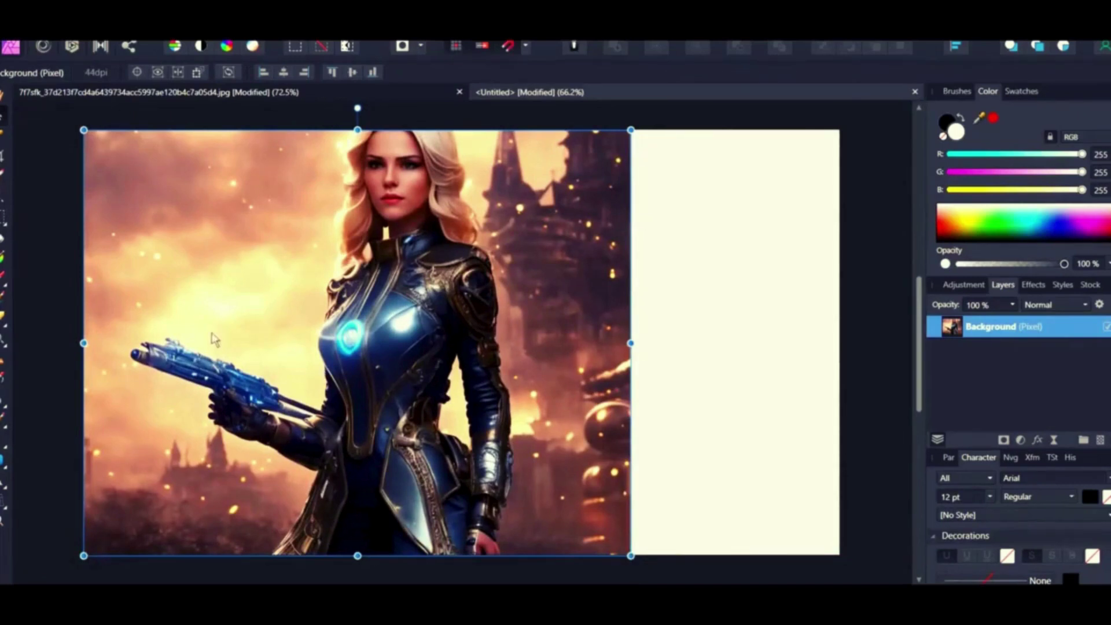
{"action": "left_click_drag", "start_coordinate": [207, 327], "coordinate": [413, 326]}
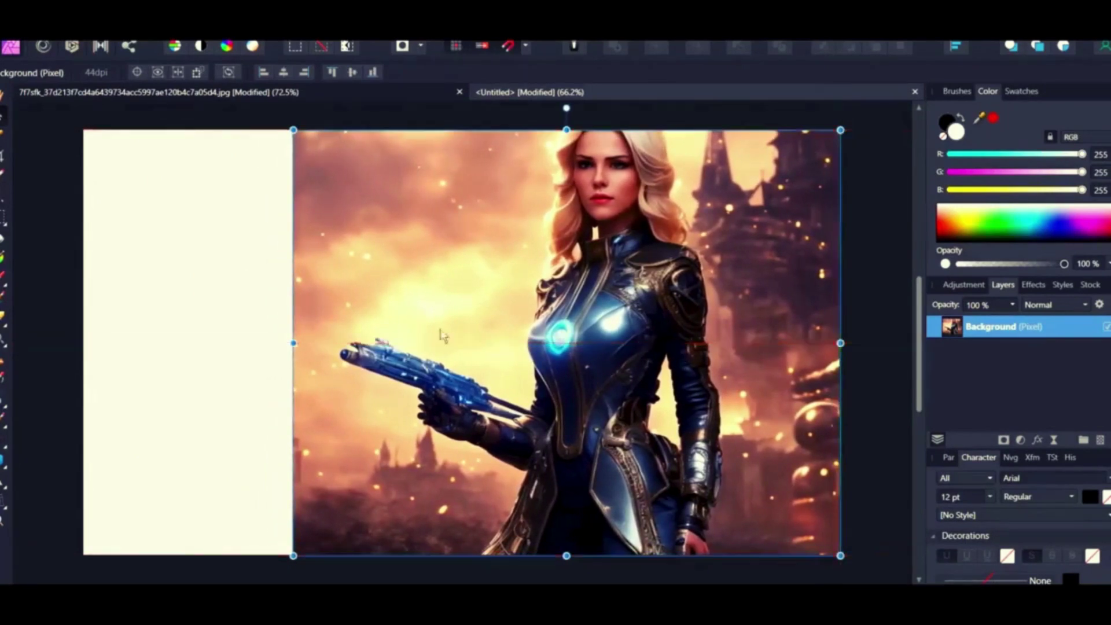
{"action": "left_click", "coordinate": [860, 312]}
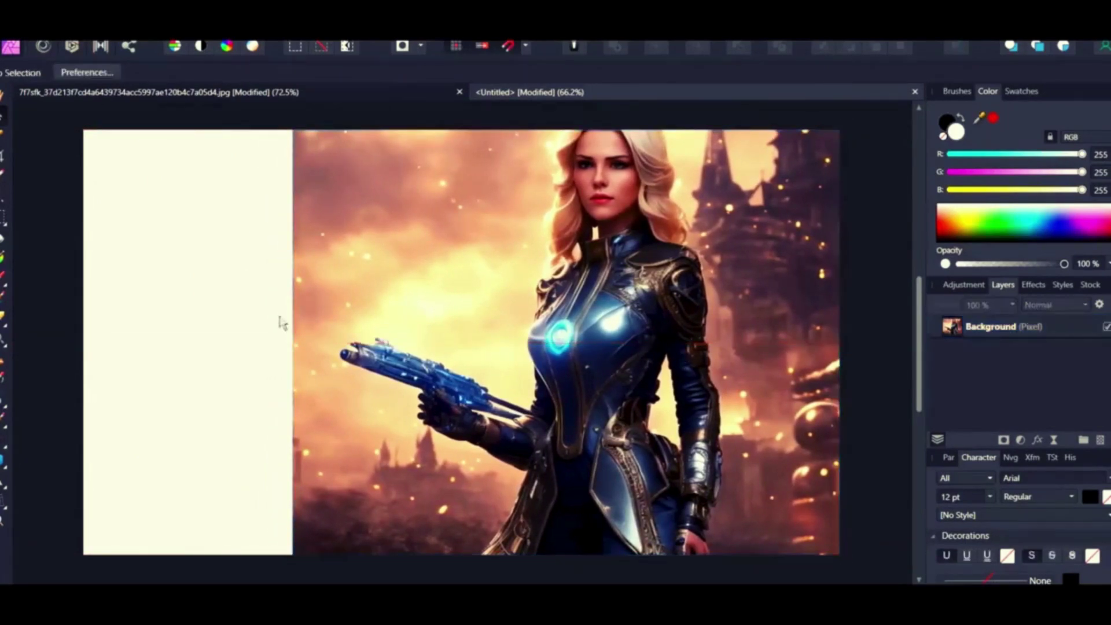
On the Background layer, marquee-select the blank strip beside the picture with a slight overlap, inpaint it and deselect
{"action": "left_click", "coordinate": [1055, 336]}
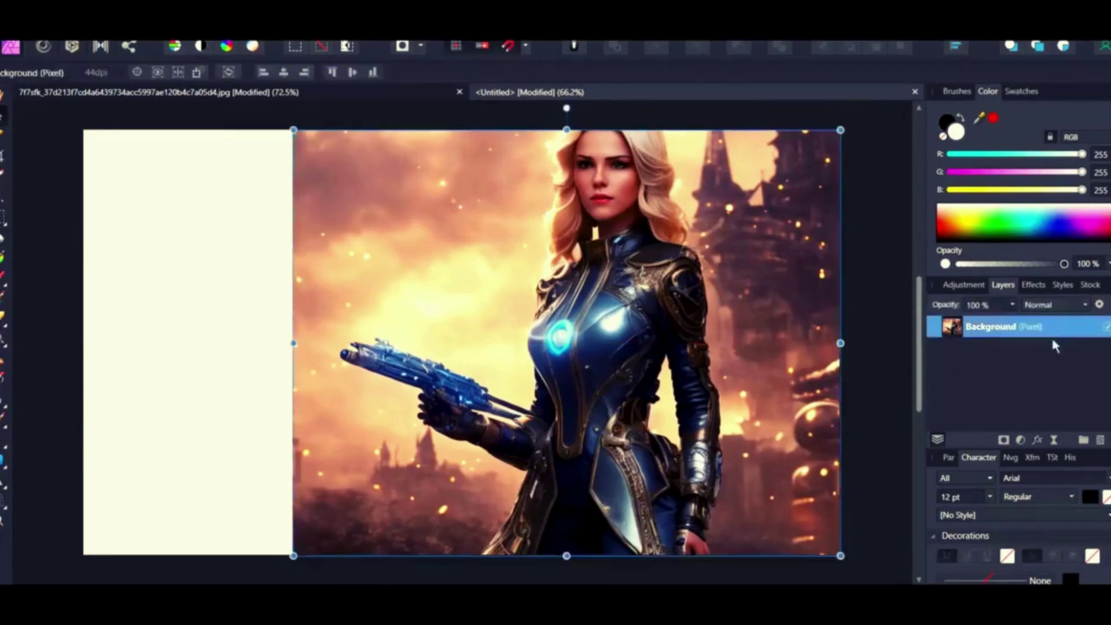
{"action": "left_click", "coordinate": [2, 219]}
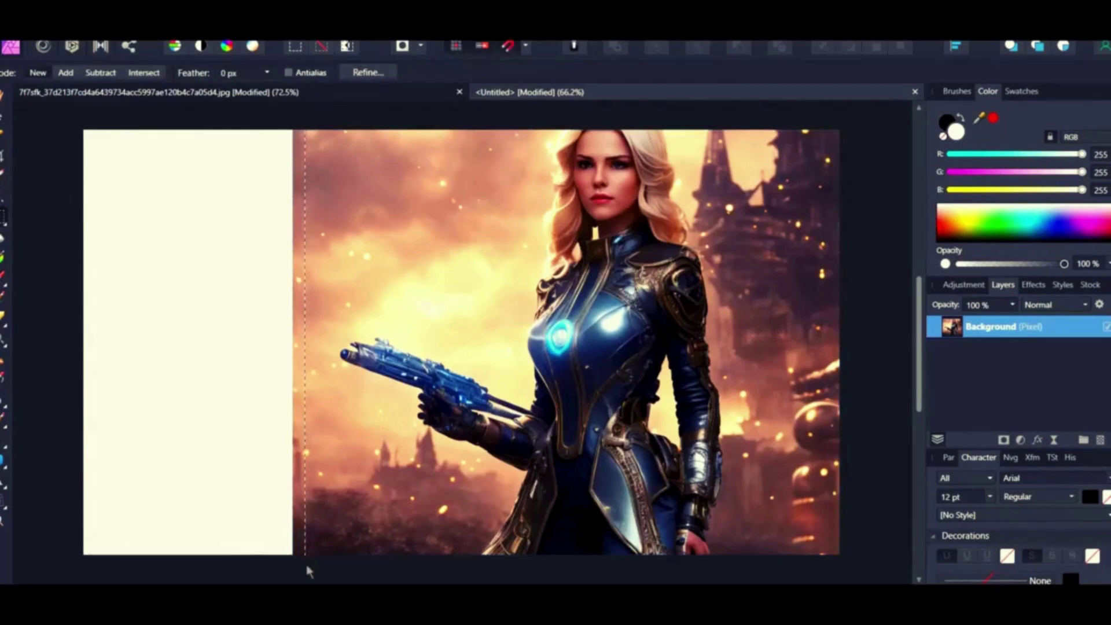
{"action": "scroll", "coordinate": [307, 571], "scroll_direction": "down", "scroll_amount": 1}
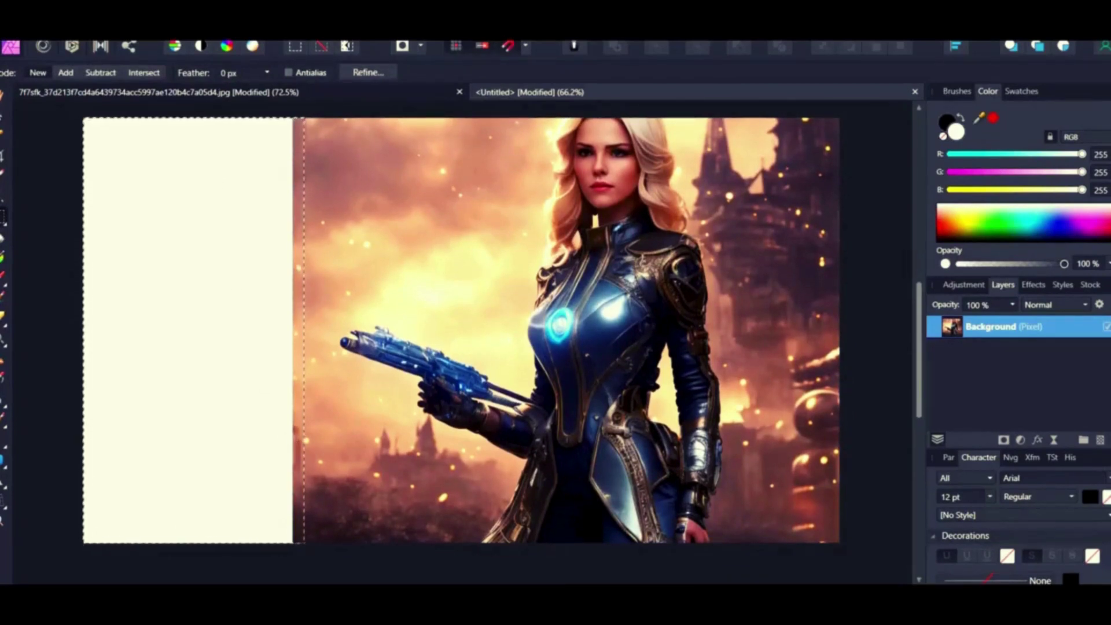
{"action": "key", "text": "alt+e"}
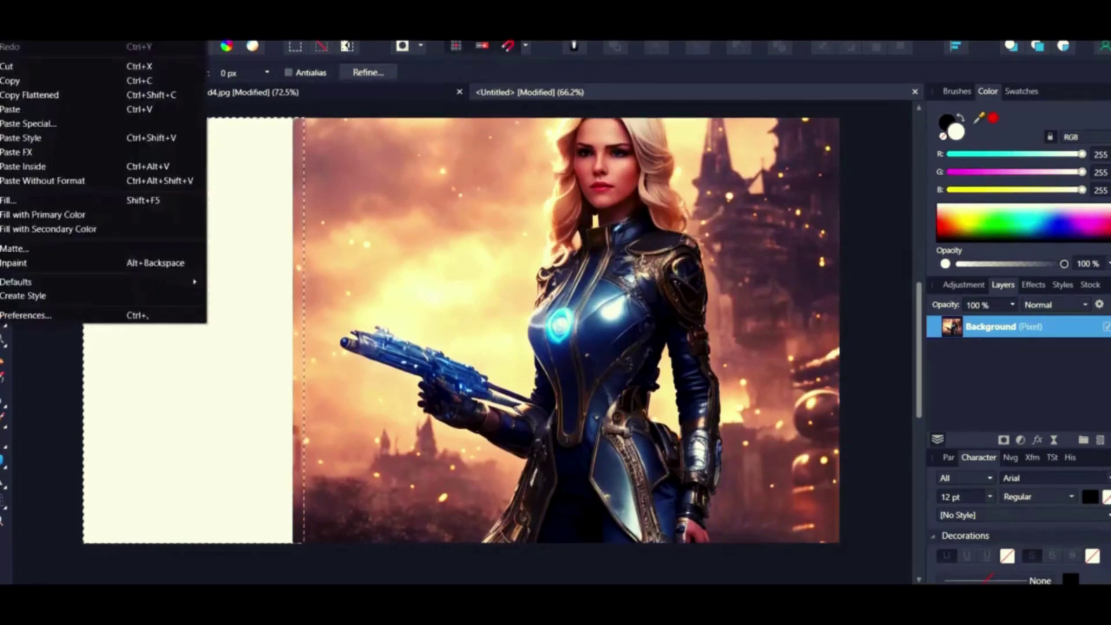
{"action": "left_click", "coordinate": [56, 266]}
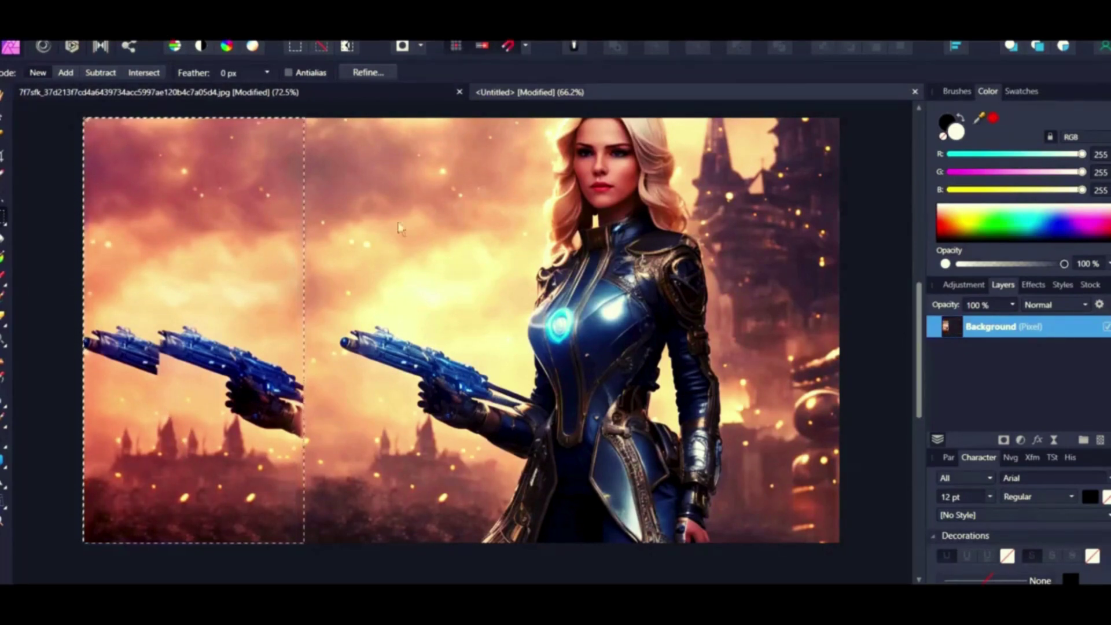
{"action": "left_click", "coordinate": [341, 250]}
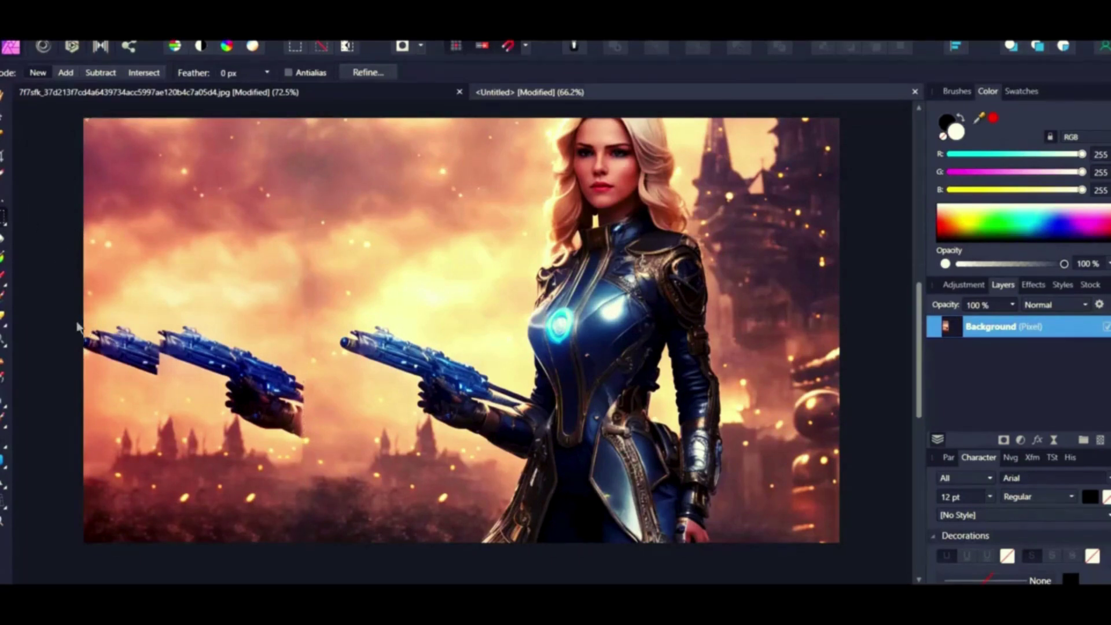
Marquee-select the duplicated guns and hand in the filled area, inpaint them away and clear the selection
{"action": "left_click_drag", "start_coordinate": [208, 390], "coordinate": [312, 457]}
{"action": "key", "text": "alt+e"}
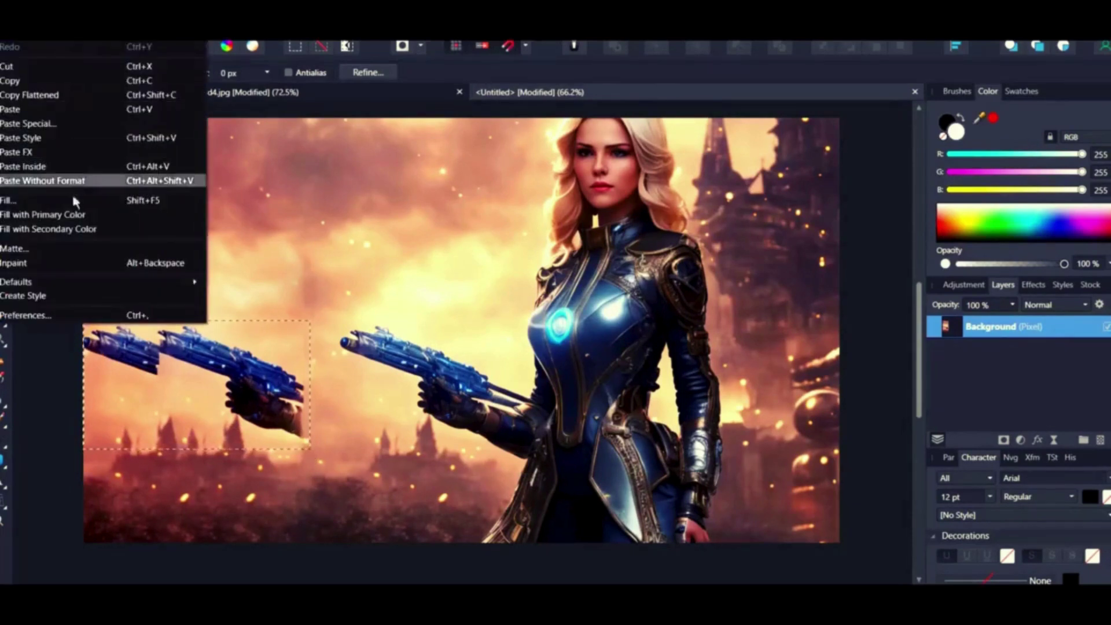
{"action": "left_click", "coordinate": [57, 263]}
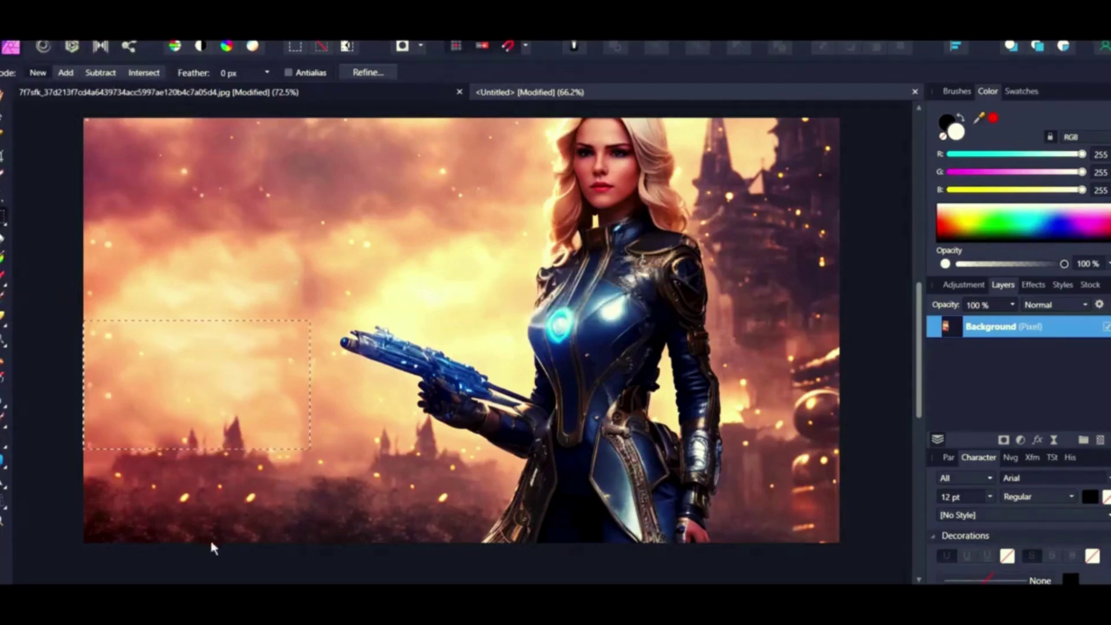
{"action": "key", "text": "ctrl+d"}
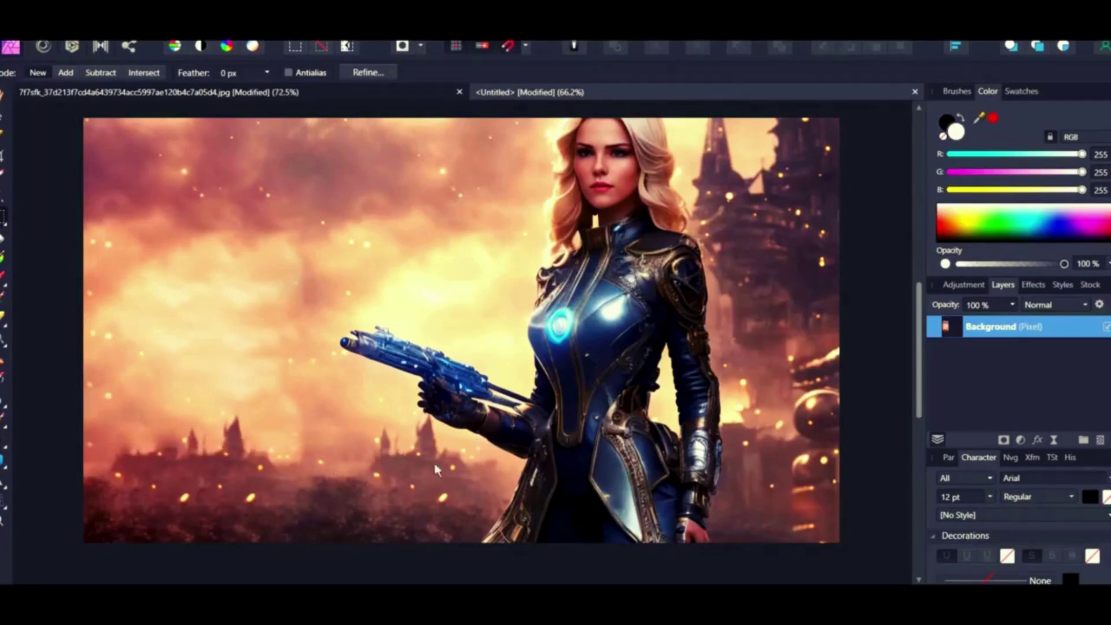
Select the duplicated castle silhouette in the filled area with a rectangular marquee, inpaint it and deselect
{"action": "left_click_drag", "start_coordinate": [141, 441], "coordinate": [325, 486]}
{"action": "left_click", "coordinate": [17, 29]}
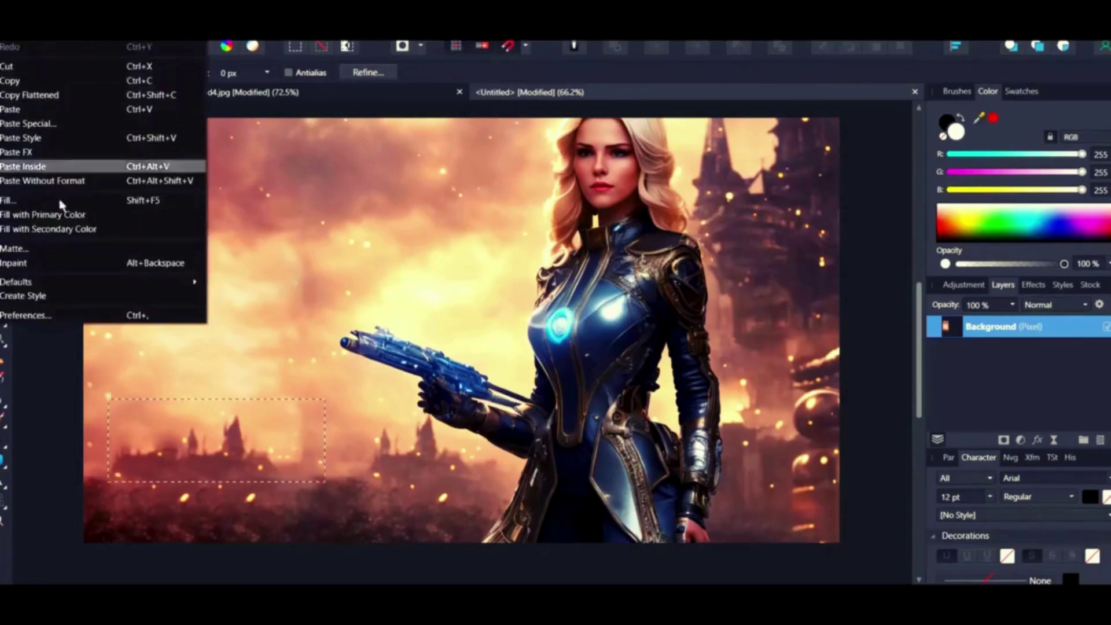
{"action": "left_click", "coordinate": [58, 263]}
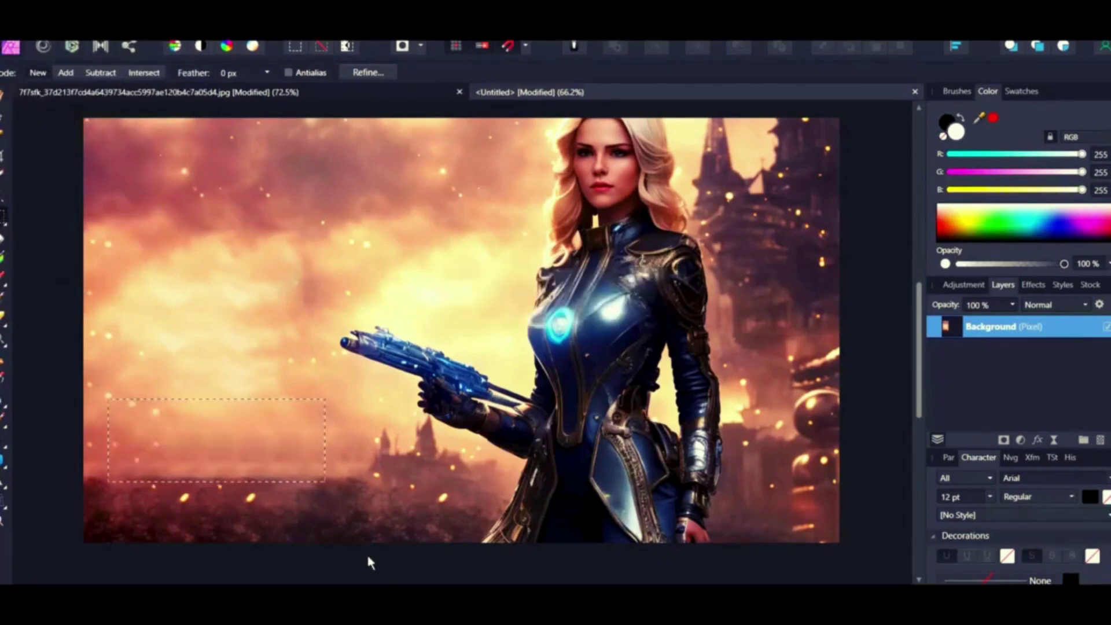
{"action": "left_click", "coordinate": [219, 413]}
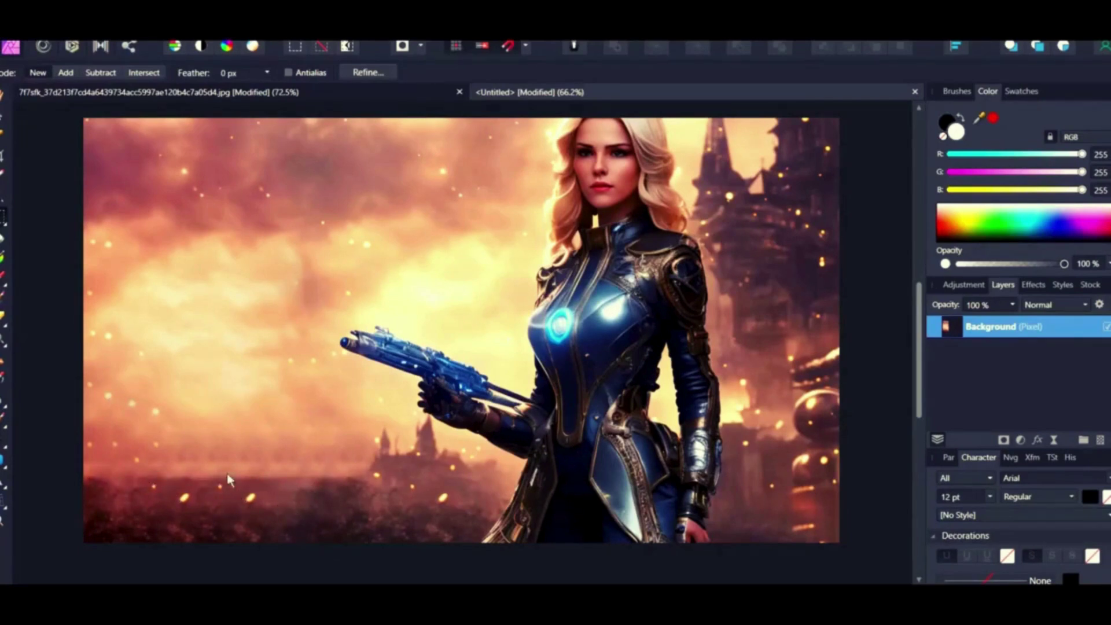
Undo the last deselection and the inpainting of the castle silhouette
{"action": "key", "text": "b"}
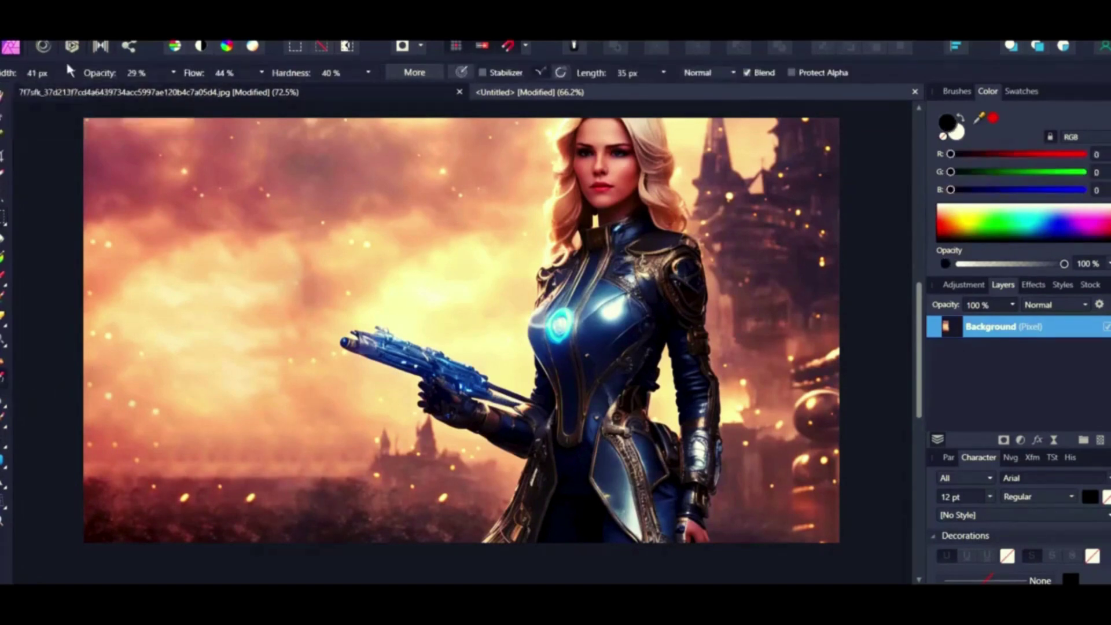
{"action": "left_click", "coordinate": [58, 29]}
{"action": "left_click", "coordinate": [58, 46]}
{"action": "left_click", "coordinate": [24, 32]}
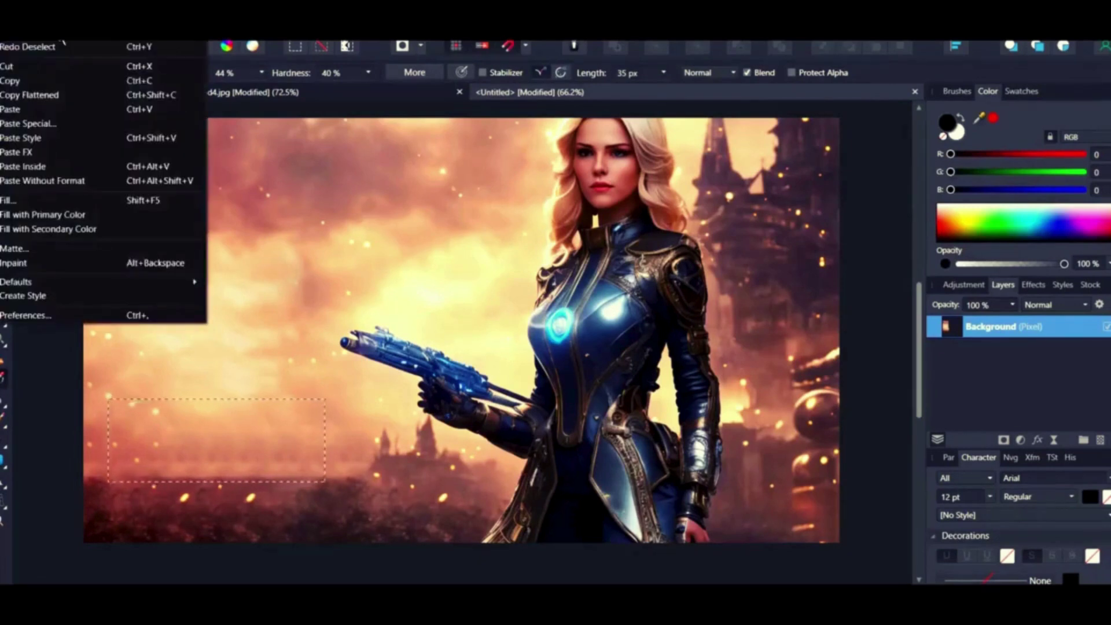
{"action": "left_click", "coordinate": [35, 260]}
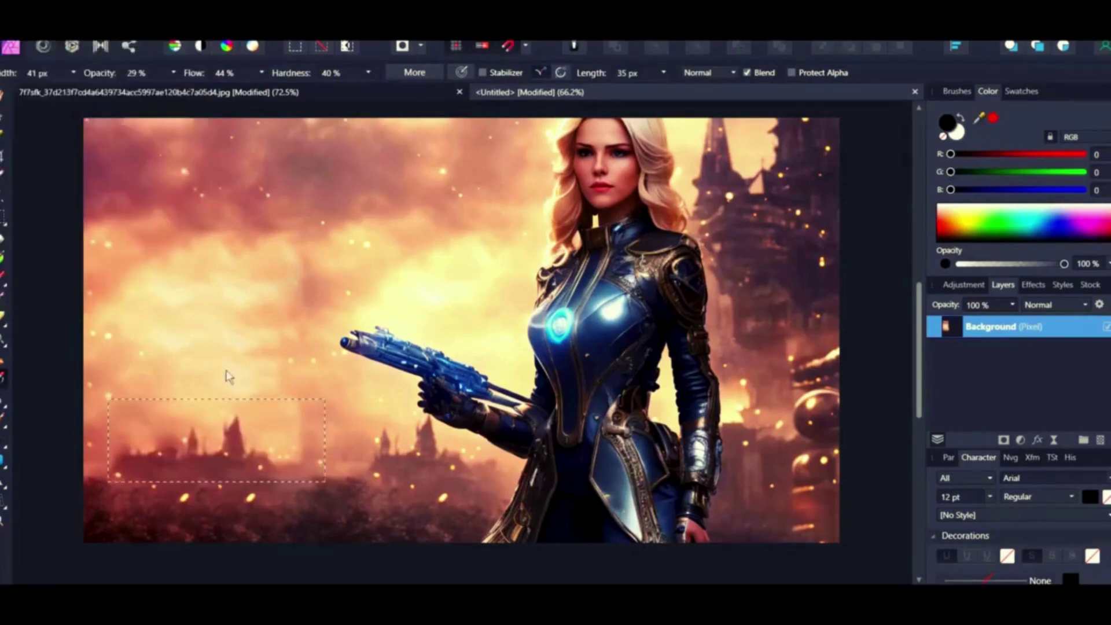
Shift the rectangular selection slightly upward over the duplicated castle, inpaint that area again and deselect
{"action": "left_click", "coordinate": [3, 217]}
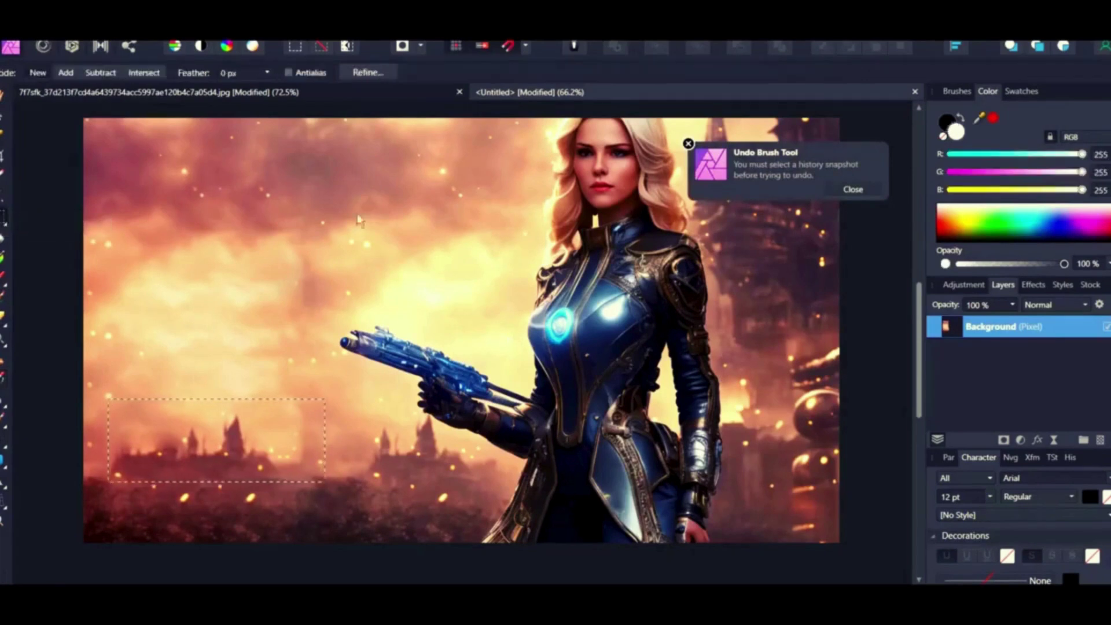
{"action": "left_click", "coordinate": [852, 189]}
{"action": "key", "text": "Up"}
{"action": "key", "text": "Up"}
{"action": "key", "text": "Up"}
{"action": "key", "text": "Up"}
{"action": "key", "text": "Up"}
{"action": "key", "text": "Up"}
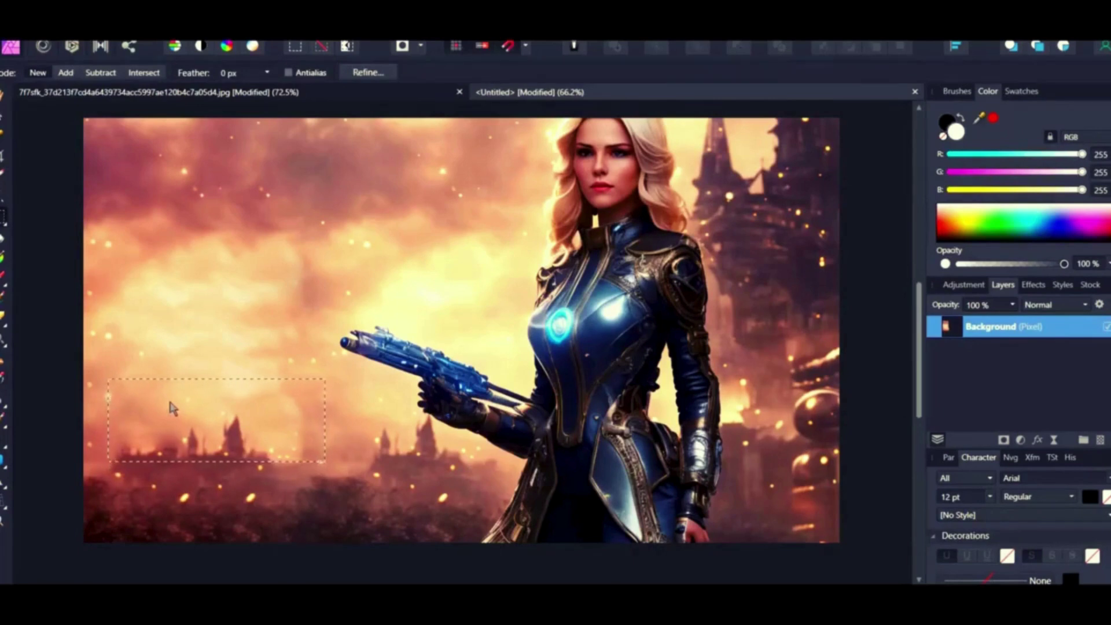
{"action": "key", "text": "alt+e"}
{"action": "left_click", "coordinate": [44, 263]}
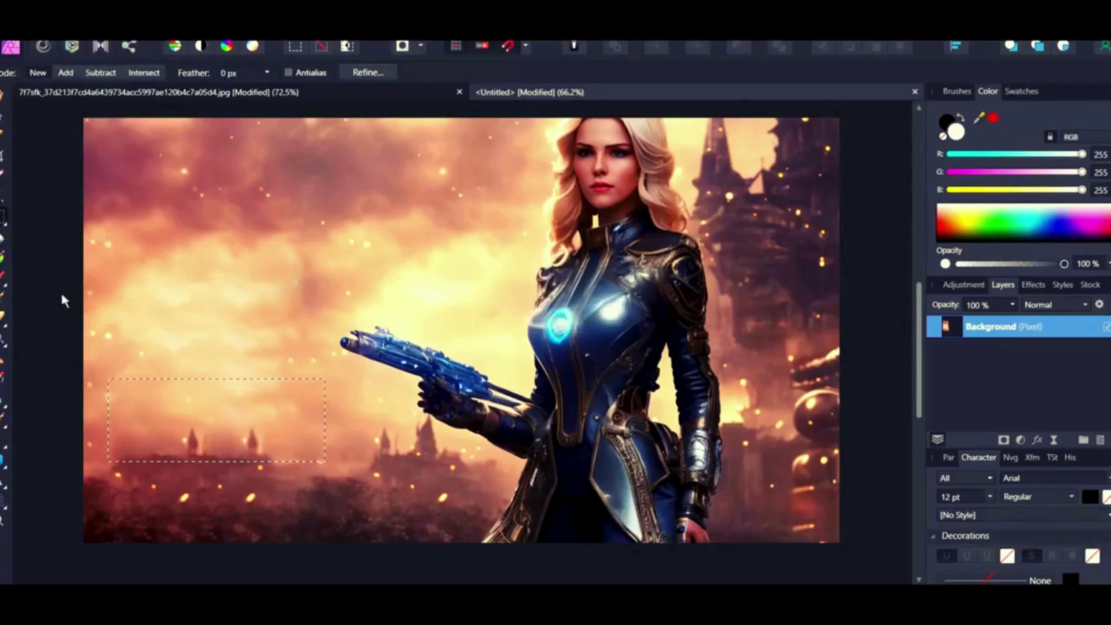
{"action": "left_click", "coordinate": [189, 369]}
Examine the inpainted landscape and castle area closely at 100% zoom
{"action": "left_click", "coordinate": [3, 527]}
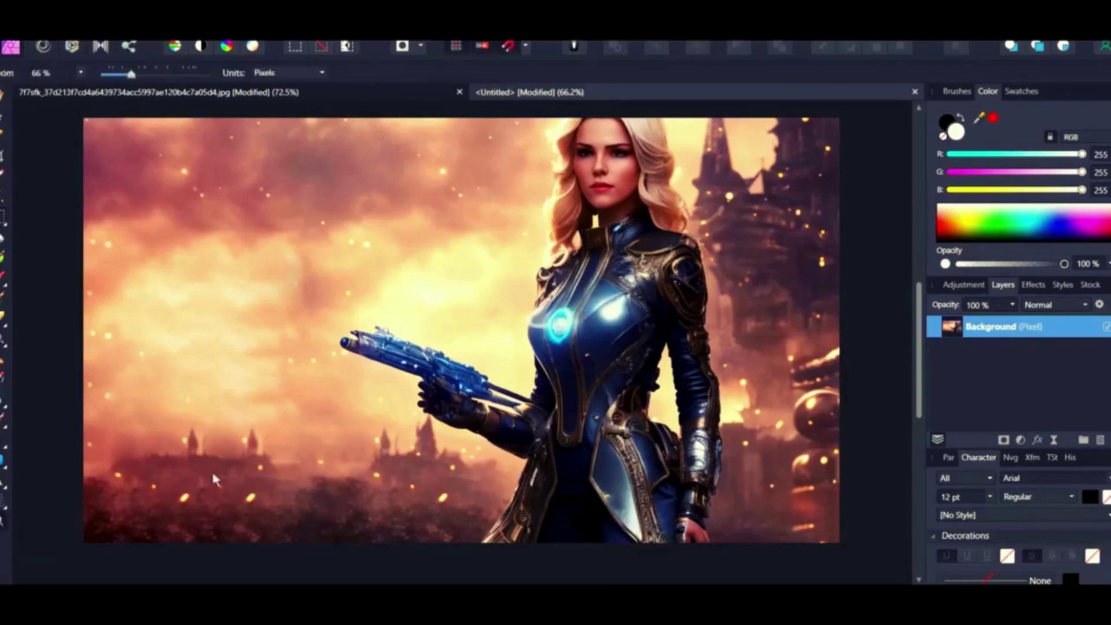
{"action": "scroll", "coordinate": [385, 409], "scroll_direction": "up", "scroll_amount": 5}
{"action": "scroll", "coordinate": [356, 414], "scroll_direction": "down", "scroll_amount": 3}
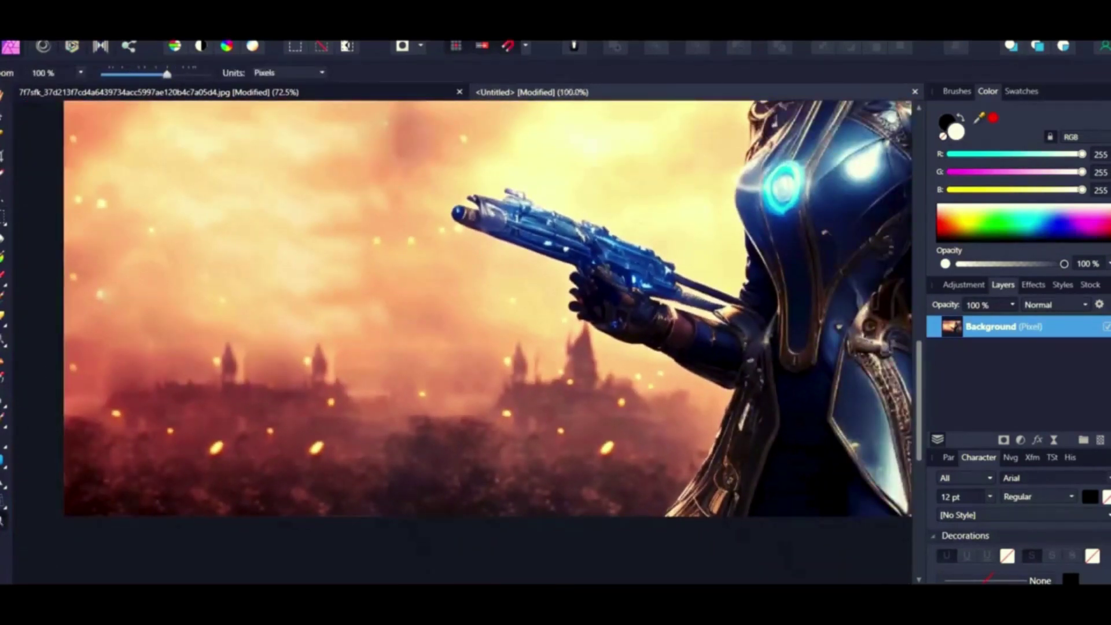
Heal the duplicated castle's left end with a 236 px Healing Brush sampled from nearby haze, and resample the sky with a 48 px brush
{"action": "left_click", "coordinate": [5, 429]}
{"action": "left_click", "coordinate": [76, 421]}
{"action": "left_click", "coordinate": [90, 415]}
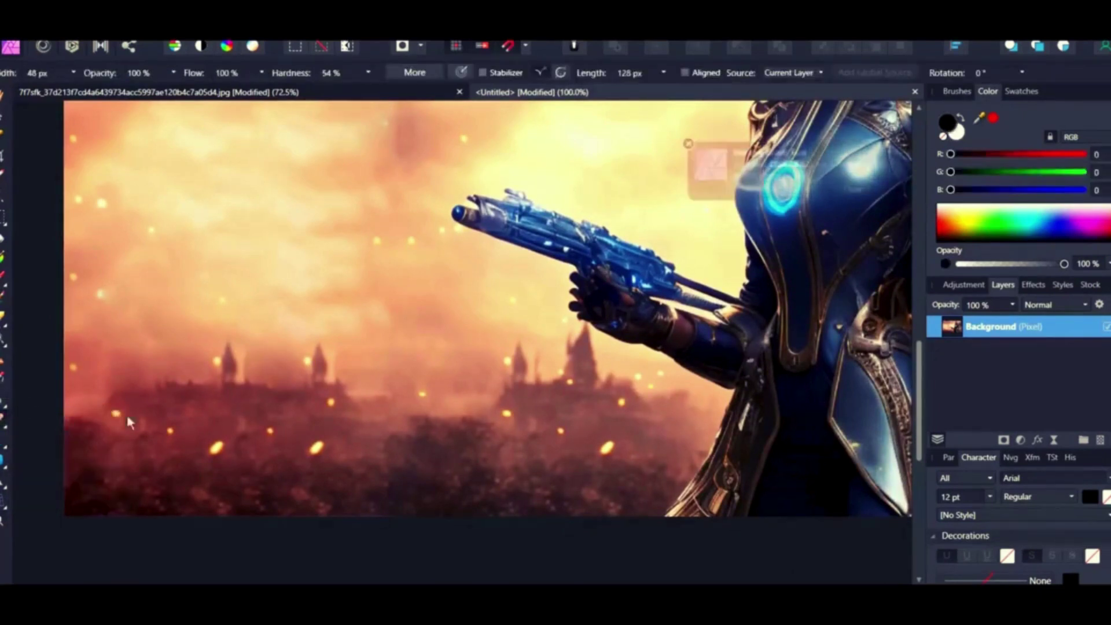
{"action": "left_click", "coordinate": [74, 73]}
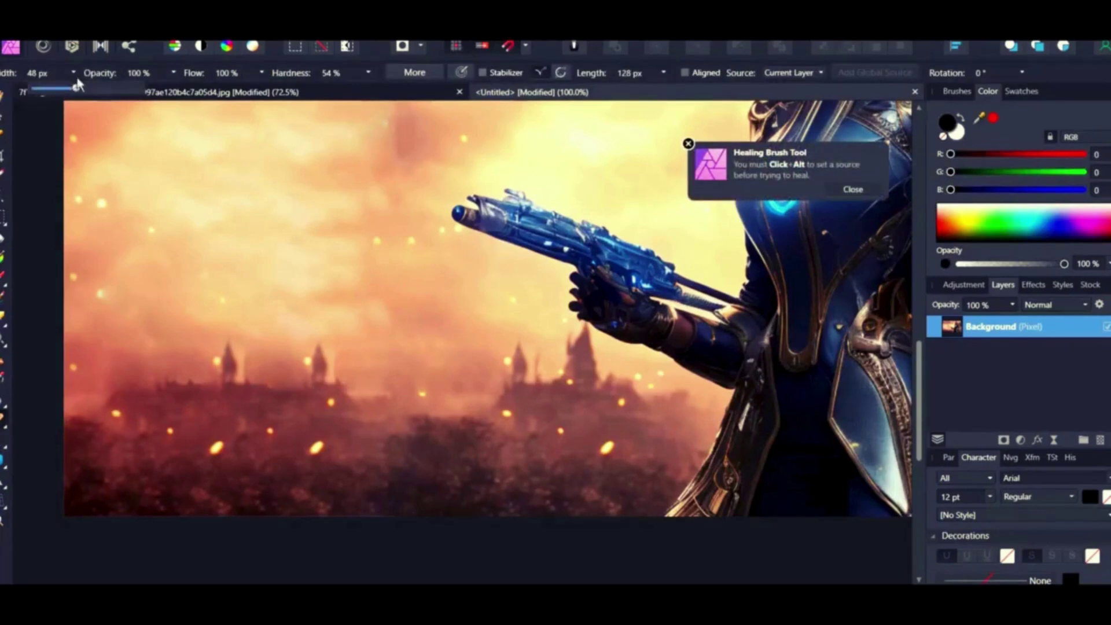
{"action": "left_click", "coordinate": [99, 89]}
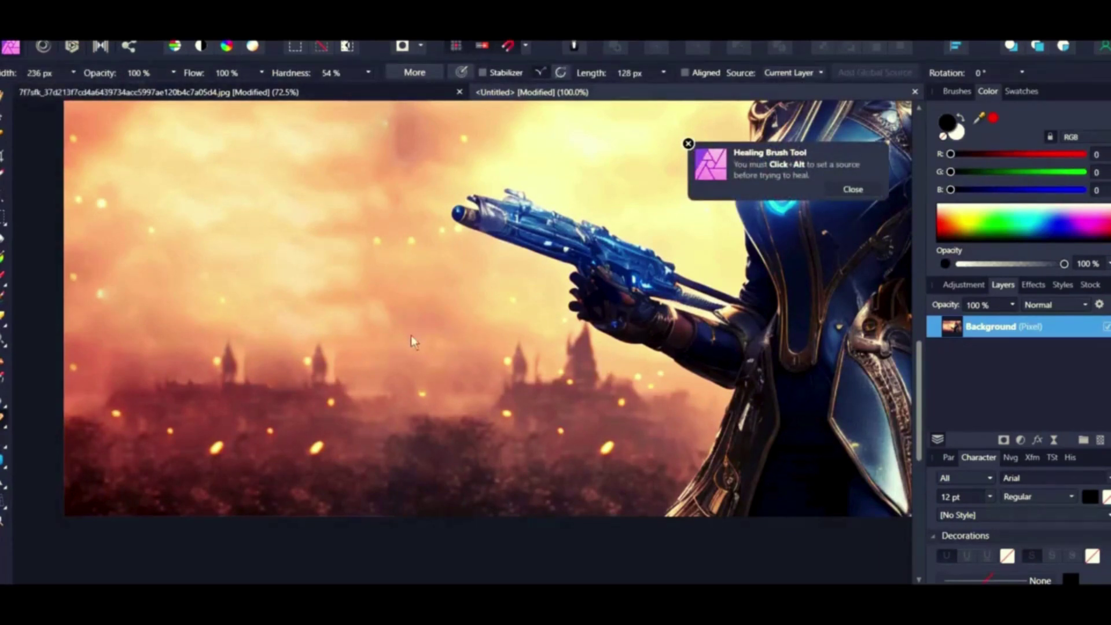
{"action": "left_click", "coordinate": [387, 383], "text": "alt"}
{"action": "left_click_drag", "start_coordinate": [335, 387], "coordinate": [322, 382]}
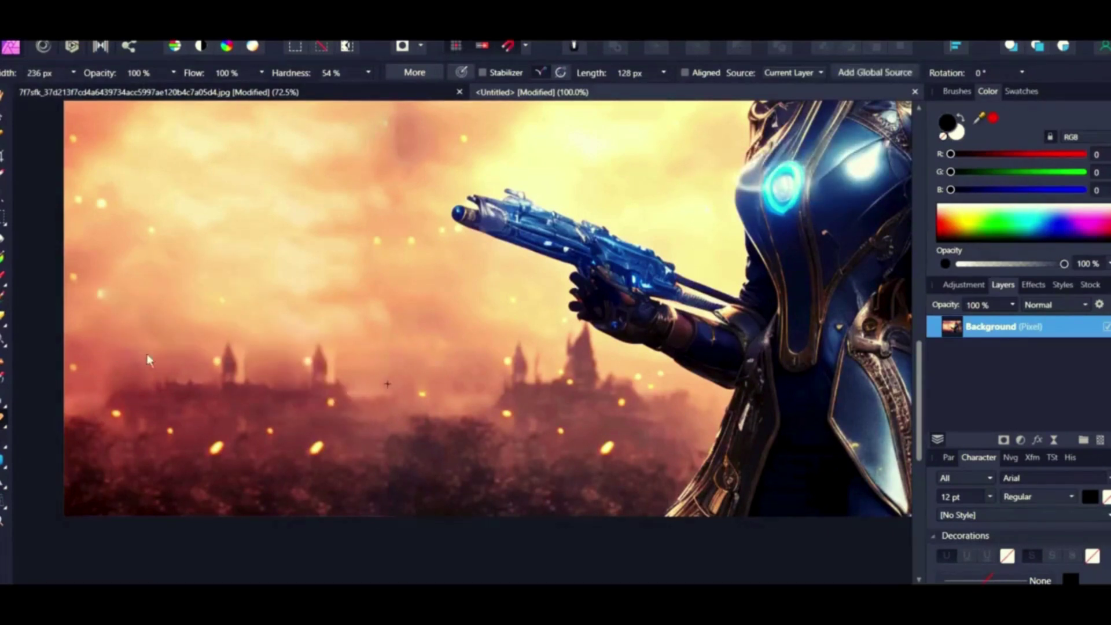
{"action": "mouse_move", "coordinate": [179, 404]}
{"action": "left_mouse_down"}
{"action": "mouse_move", "coordinate": [129, 429]}
{"action": "mouse_move", "coordinate": [155, 415]}
{"action": "left_mouse_up"}
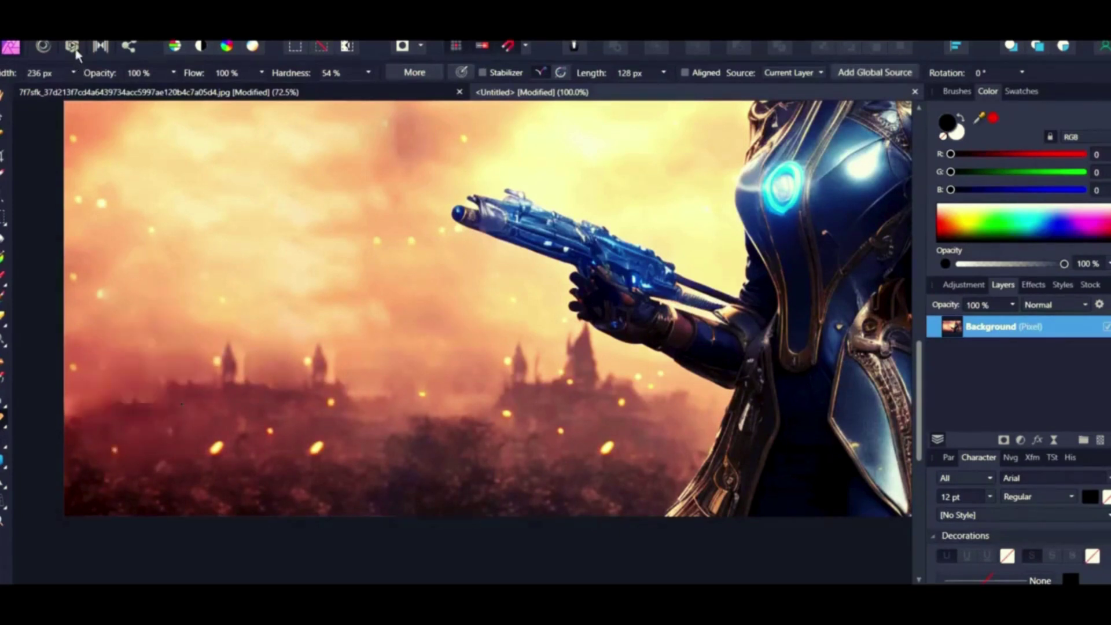
{"action": "left_click_drag", "start_coordinate": [73, 73], "coordinate": [80, 83]}
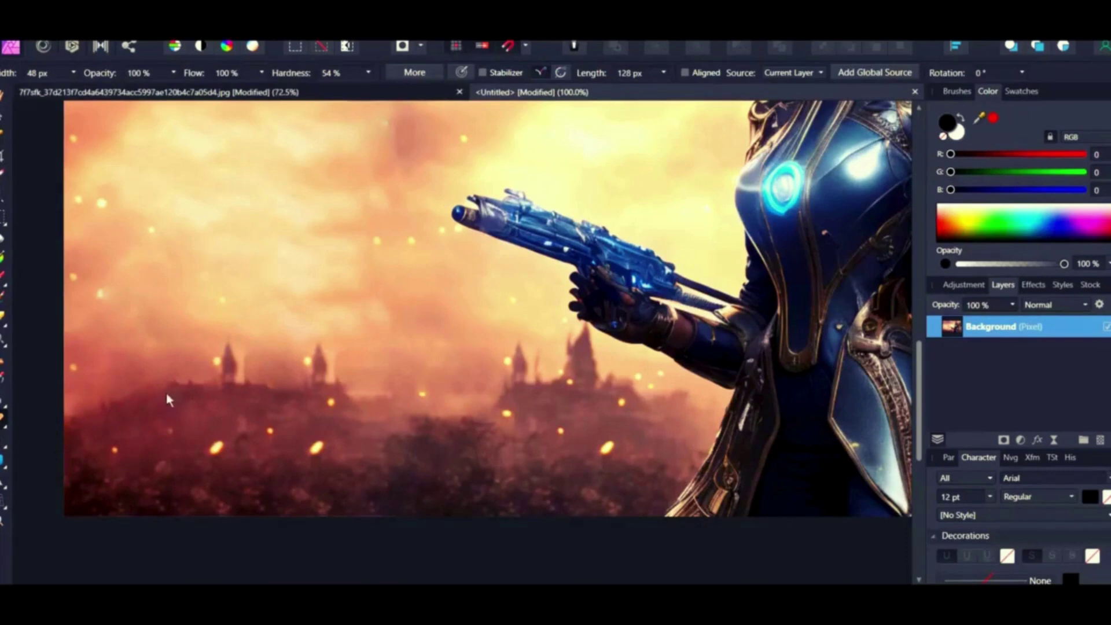
{"action": "left_click", "coordinate": [93, 379], "text": "alt"}
Inpaint the left end and roofline of the duplicated castle with the Inpainting Brush at 35 px width and 80% hardness
{"action": "left_click", "coordinate": [4, 428]}
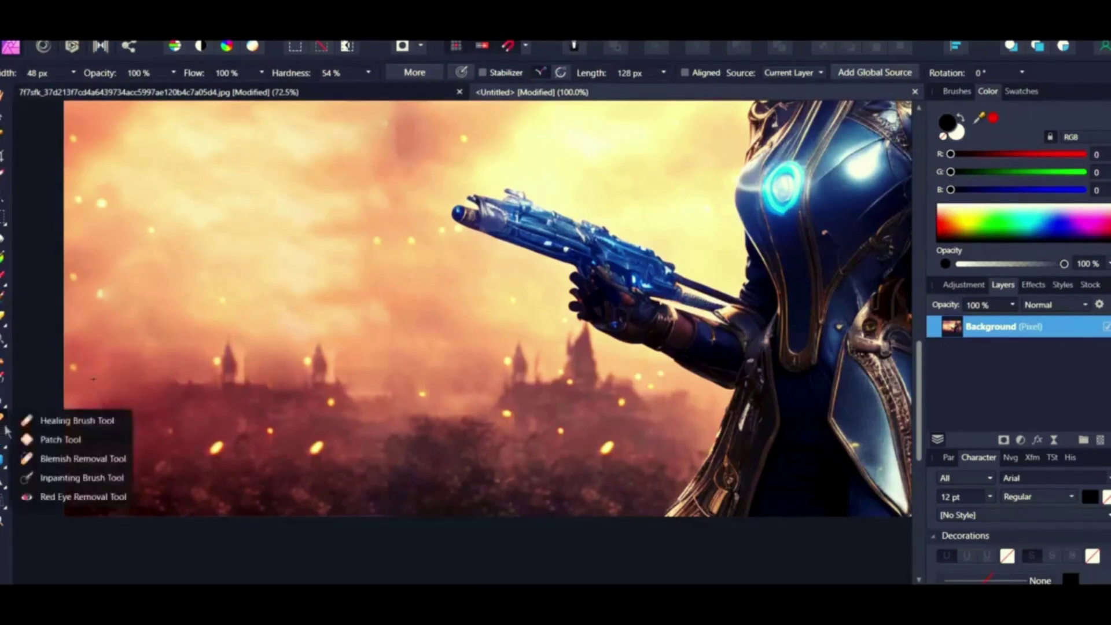
{"action": "left_click", "coordinate": [82, 477]}
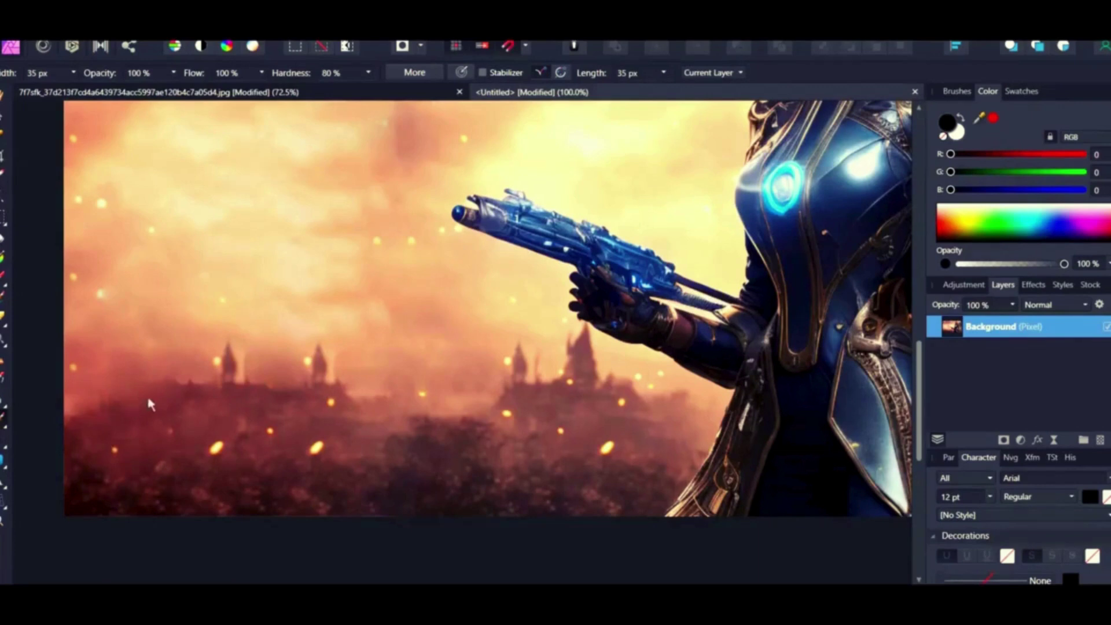
{"action": "mouse_move", "coordinate": [87, 410]}
{"action": "left_mouse_down"}
{"action": "mouse_move", "coordinate": [161, 384]}
{"action": "mouse_move", "coordinate": [92, 425]}
{"action": "left_mouse_up"}
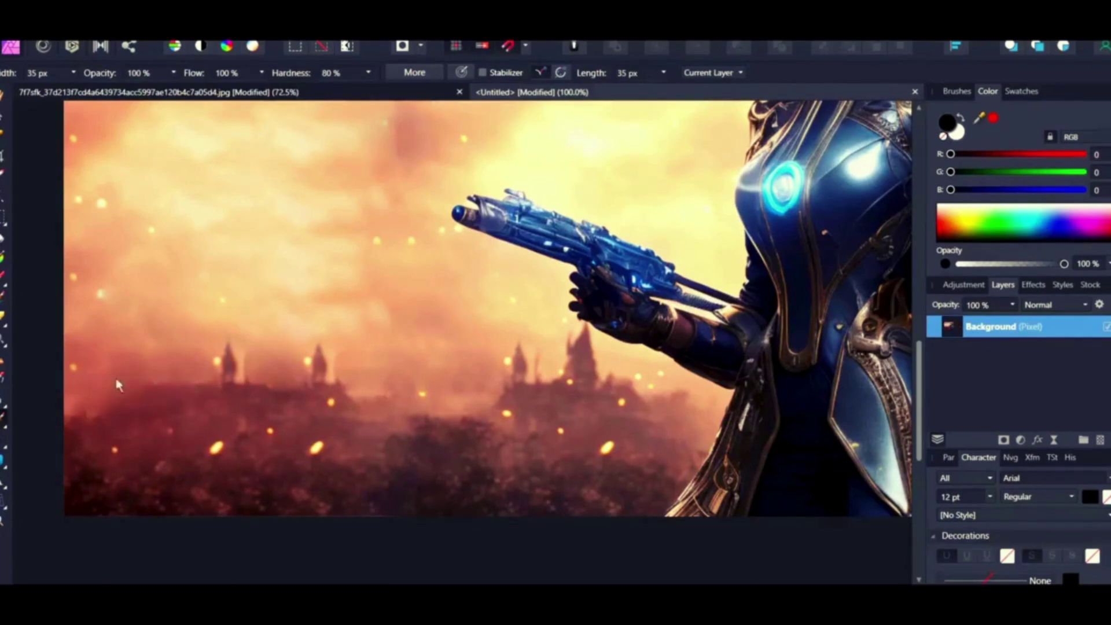
{"action": "mouse_move", "coordinate": [107, 376]}
{"action": "left_mouse_down"}
{"action": "mouse_move", "coordinate": [137, 366]}
{"action": "mouse_move", "coordinate": [95, 388]}
{"action": "mouse_move", "coordinate": [155, 370]}
{"action": "mouse_move", "coordinate": [90, 399]}
{"action": "mouse_move", "coordinate": [111, 381]}
{"action": "mouse_move", "coordinate": [200, 368]}
{"action": "left_mouse_up"}
{"action": "left_click_drag", "start_coordinate": [118, 374], "coordinate": [88, 409]}
{"action": "mouse_move", "coordinate": [272, 375]}
{"action": "left_mouse_down"}
{"action": "mouse_move", "coordinate": [250, 355]}
{"action": "mouse_move", "coordinate": [253, 370]}
{"action": "mouse_move", "coordinate": [289, 373]}
{"action": "mouse_move", "coordinate": [298, 358]}
{"action": "mouse_move", "coordinate": [296, 377]}
{"action": "mouse_move", "coordinate": [301, 366]}
{"action": "mouse_move", "coordinate": [287, 382]}
{"action": "mouse_move", "coordinate": [250, 382]}
{"action": "mouse_move", "coordinate": [272, 356]}
{"action": "mouse_move", "coordinate": [264, 382]}
{"action": "left_mouse_up"}
{"action": "mouse_move", "coordinate": [336, 383]}
{"action": "left_mouse_down"}
{"action": "mouse_move", "coordinate": [337, 331]}
{"action": "mouse_move", "coordinate": [341, 392]}
{"action": "left_mouse_up"}
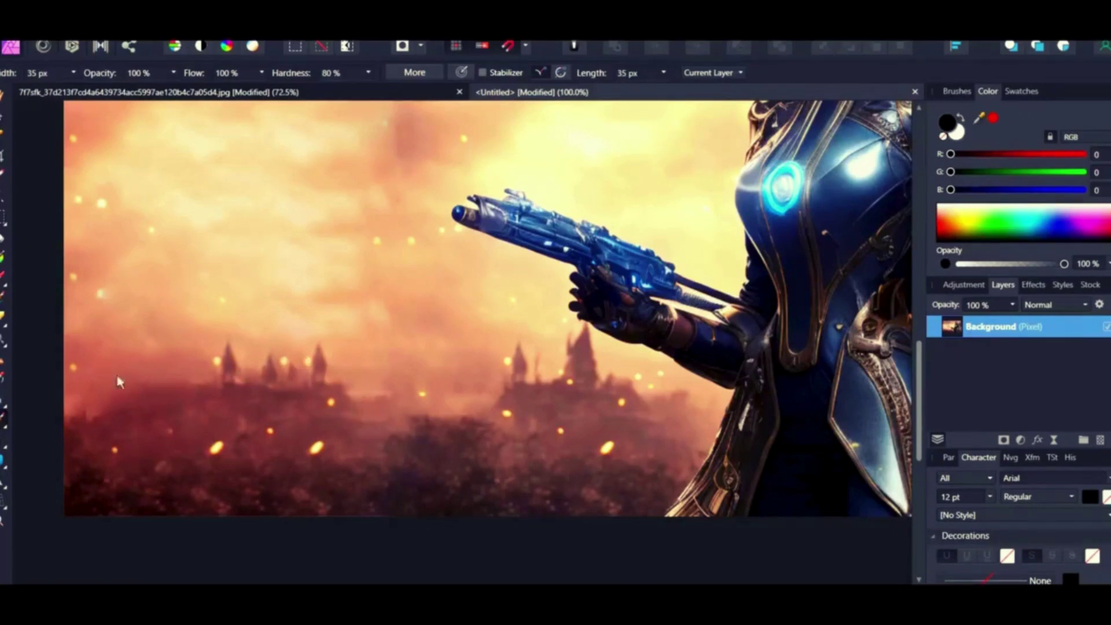
Heal the foliage below the duplicated castle with a 243 px Healing Brush sampled from the dark trees, undoing unwanted strokes
{"action": "left_click", "coordinate": [3, 421]}
{"action": "left_click", "coordinate": [114, 421]}
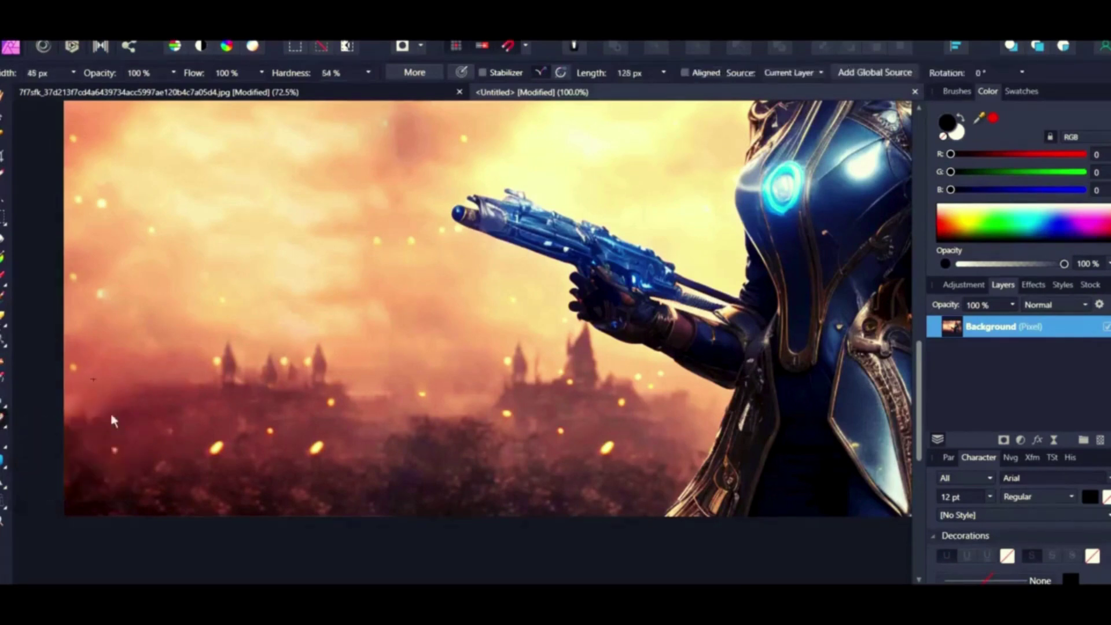
{"action": "left_click", "coordinate": [73, 73]}
{"action": "left_click_drag", "start_coordinate": [86, 91], "coordinate": [99, 91]}
{"action": "left_click_drag", "start_coordinate": [434, 439], "coordinate": [412, 436]}
{"action": "left_click_drag", "start_coordinate": [231, 447], "coordinate": [171, 447]}
{"action": "key", "text": "ctrl+z"}
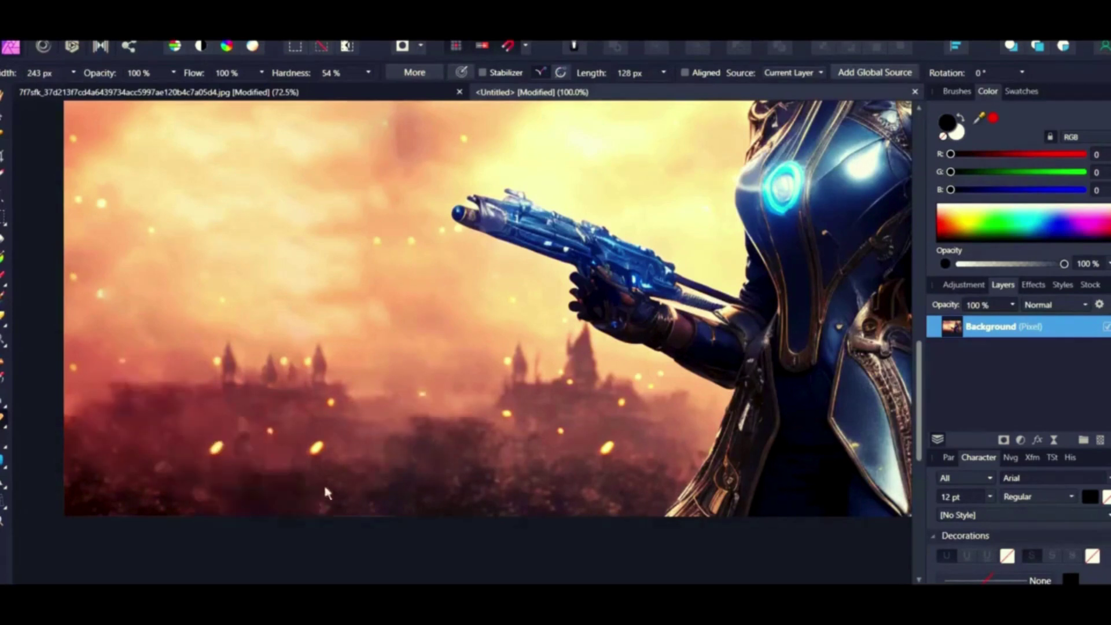
{"action": "left_click_drag", "start_coordinate": [249, 353], "coordinate": [168, 390]}
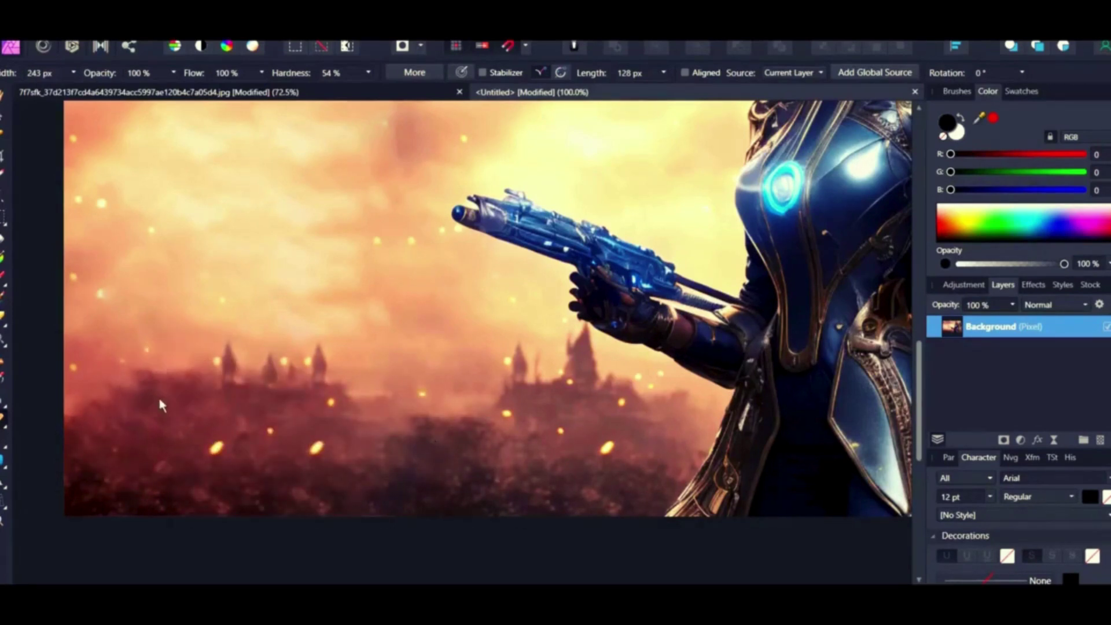
Break up the duplicated castle's walls with a 52 px Healing Brush, and resample the sky above its towers with a 30 px brush
{"action": "left_click", "coordinate": [74, 73]}
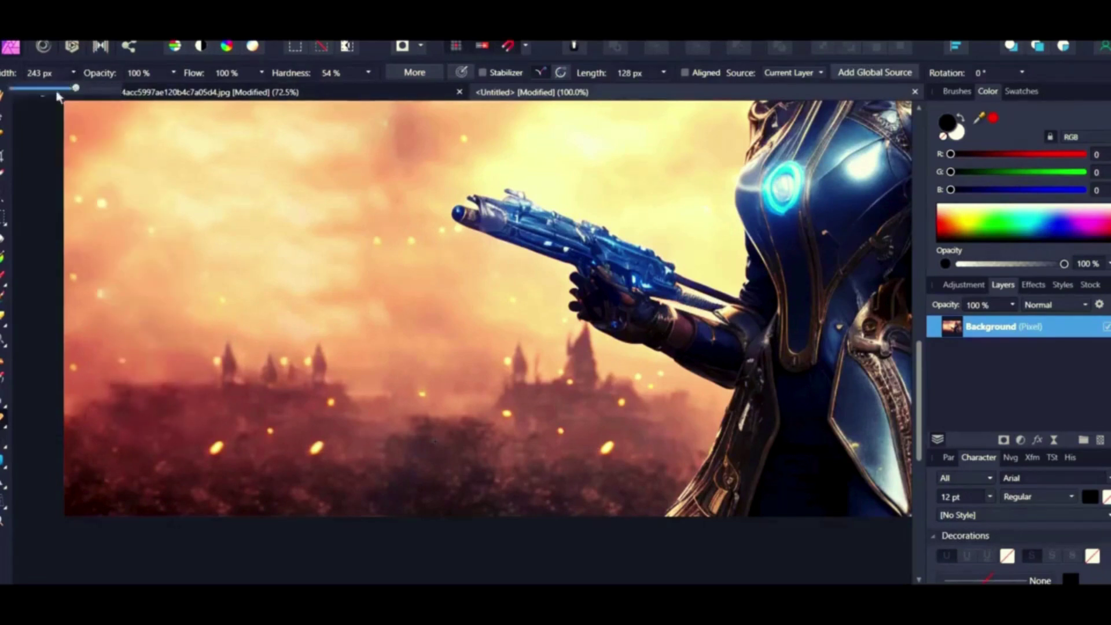
{"action": "left_click", "coordinate": [56, 89]}
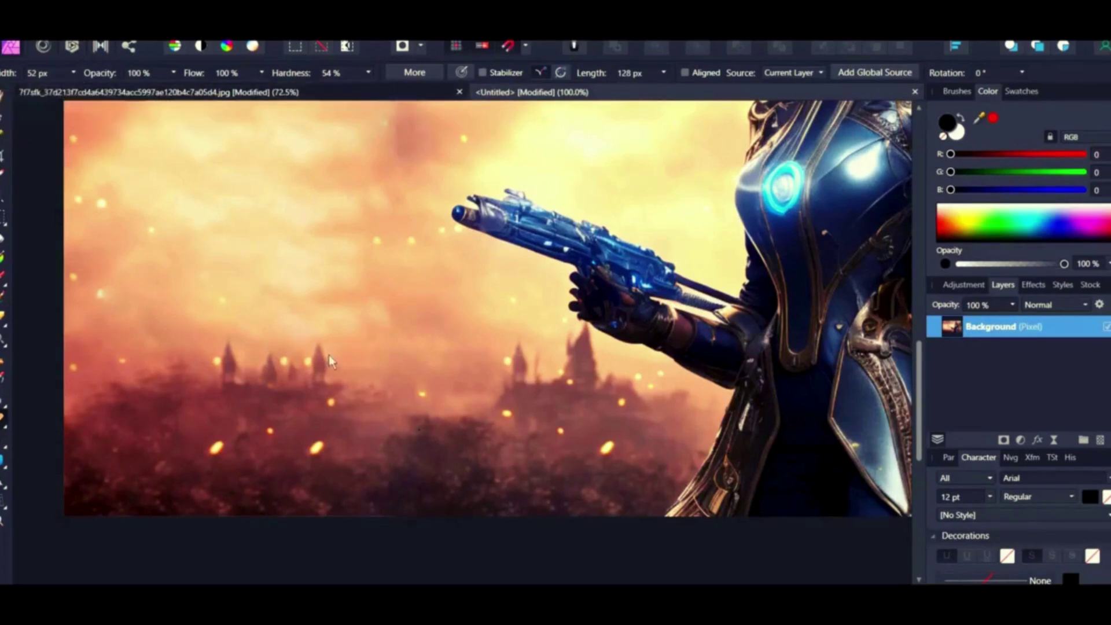
{"action": "left_click", "coordinate": [252, 347], "text": "alt"}
{"action": "left_click", "coordinate": [65, 41]}
{"action": "left_click", "coordinate": [66, 42]}
{"action": "left_click", "coordinate": [74, 72]}
{"action": "left_click_drag", "start_coordinate": [73, 87], "coordinate": [63, 94]}
Blend the treeline between the two castles with the Healing Brush at 47 px width
{"action": "scroll", "coordinate": [278, 289], "scroll_direction": "up", "scroll_amount": 3}
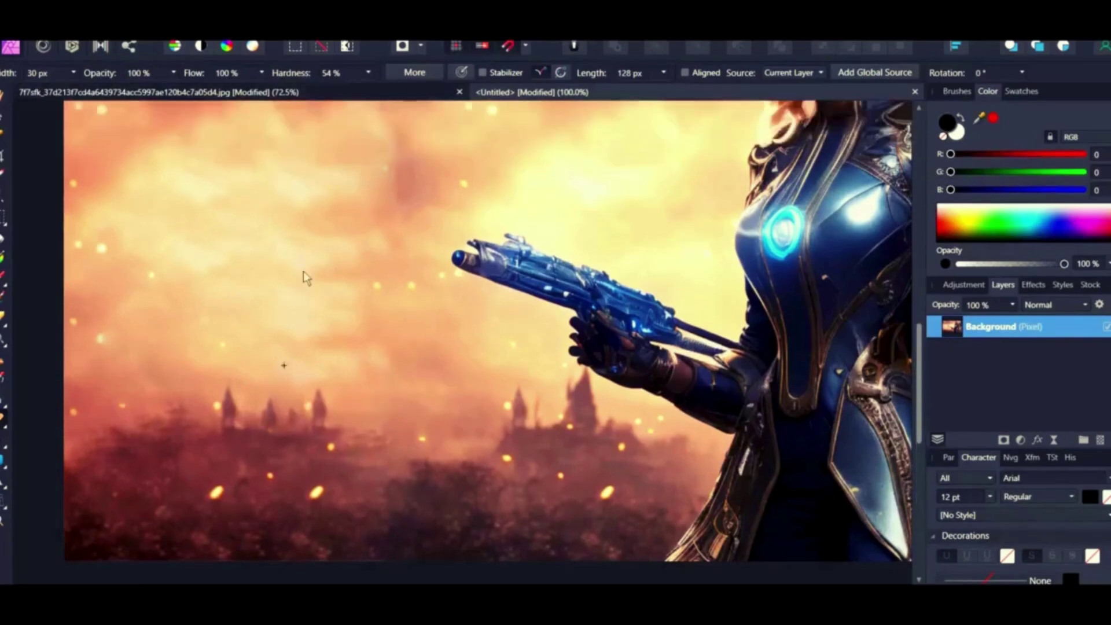
{"action": "key", "text": "z"}
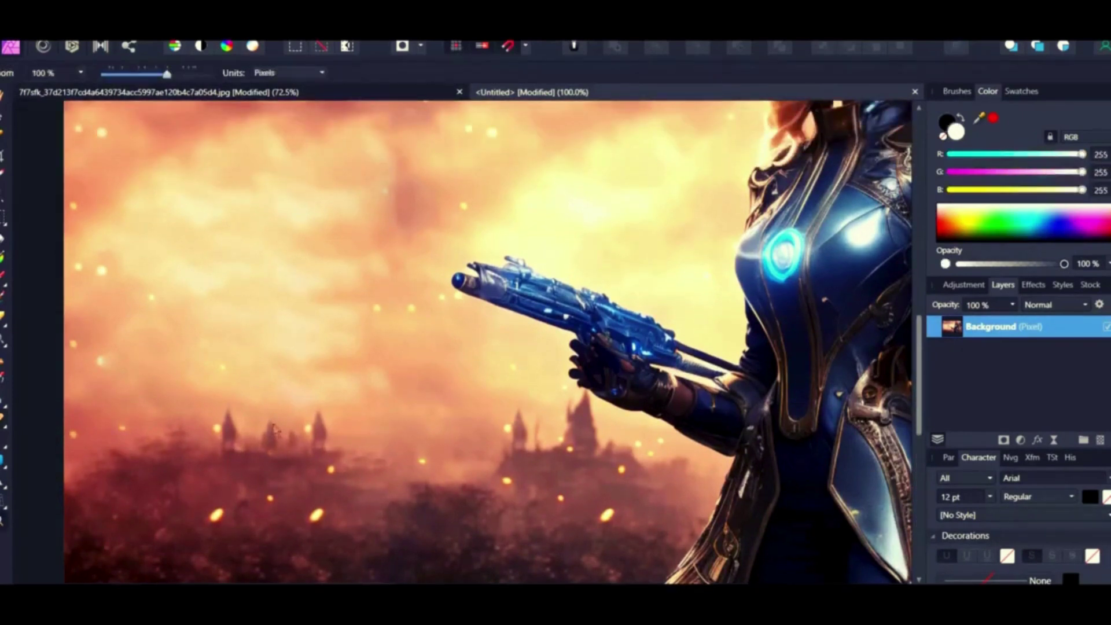
{"action": "left_click", "coordinate": [345, 401], "text": "alt"}
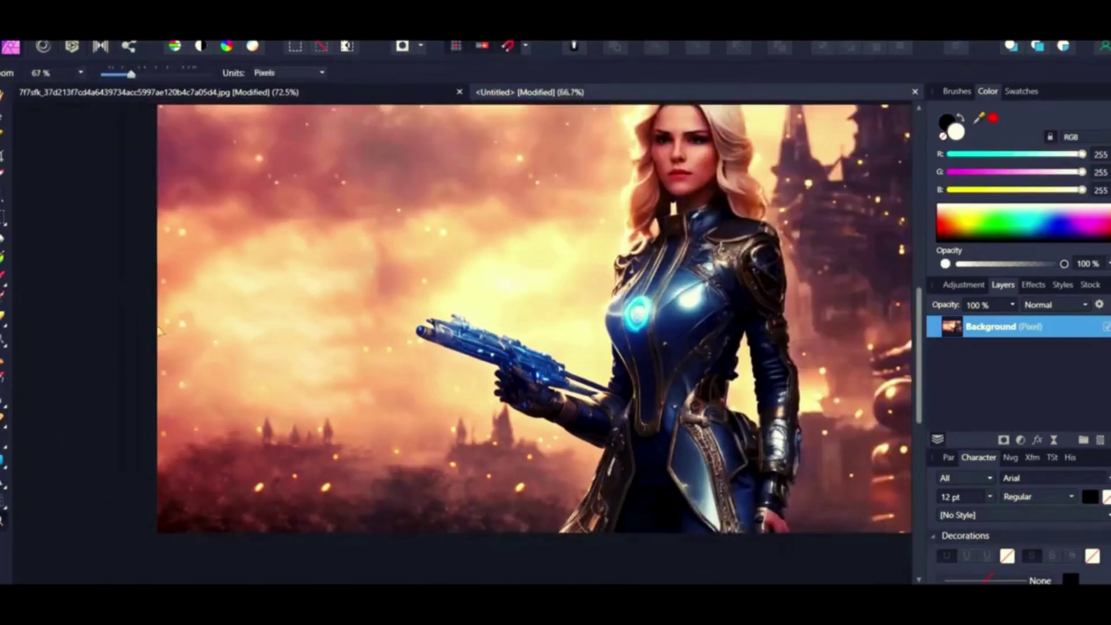
{"action": "scroll", "coordinate": [417, 438], "scroll_direction": "down", "scroll_amount": 1}
{"action": "scroll", "coordinate": [402, 449], "scroll_direction": "up", "scroll_amount": 2}
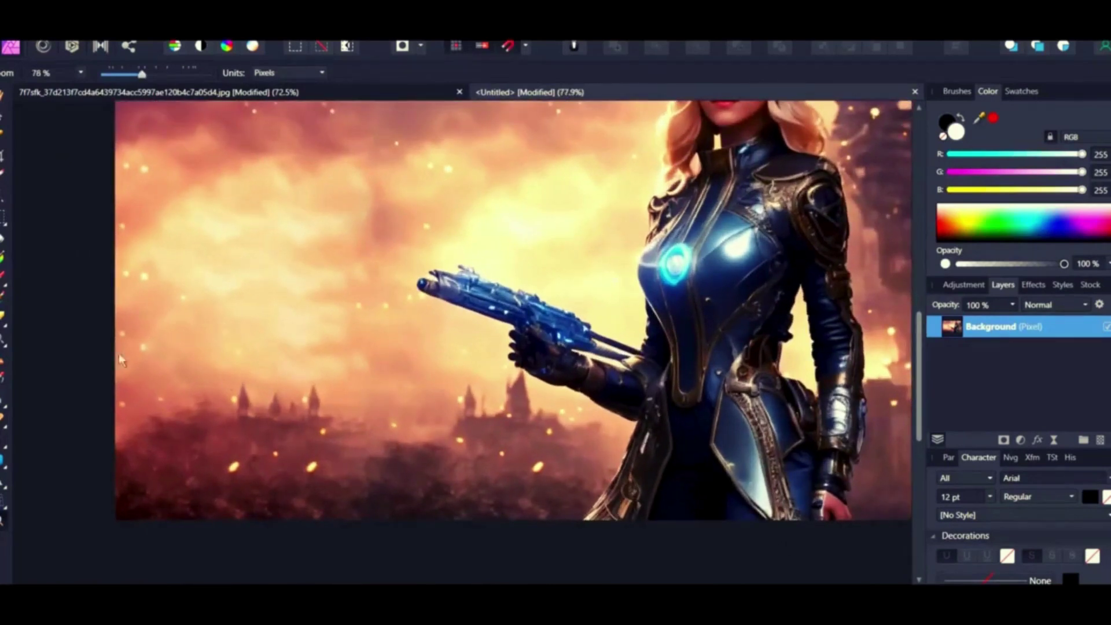
{"action": "left_click", "coordinate": [6, 424]}
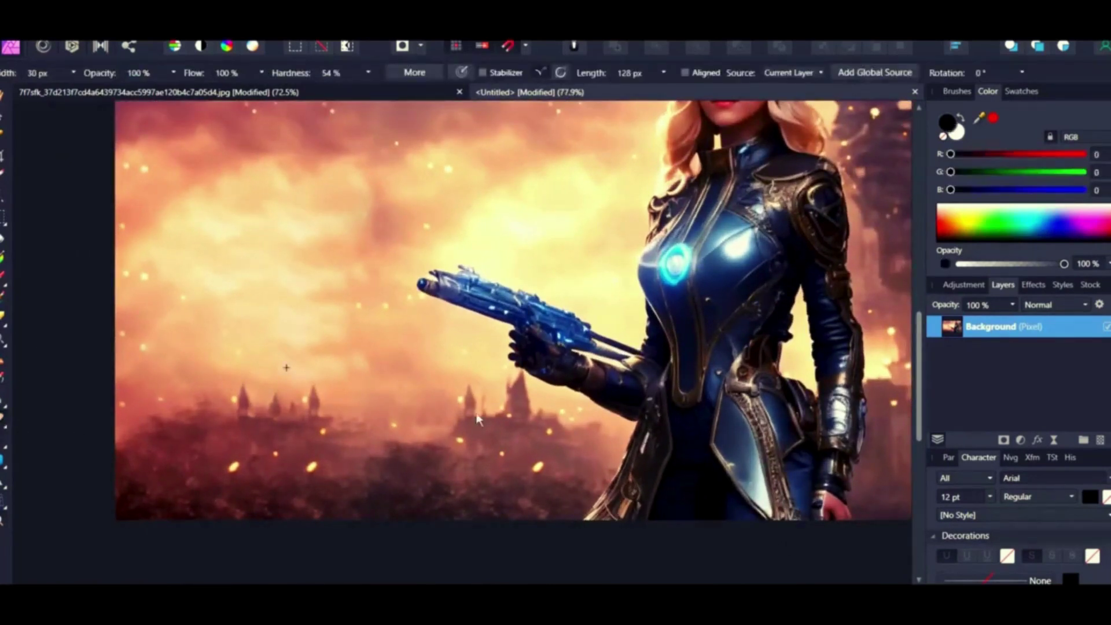
{"action": "left_click", "coordinate": [74, 73]}
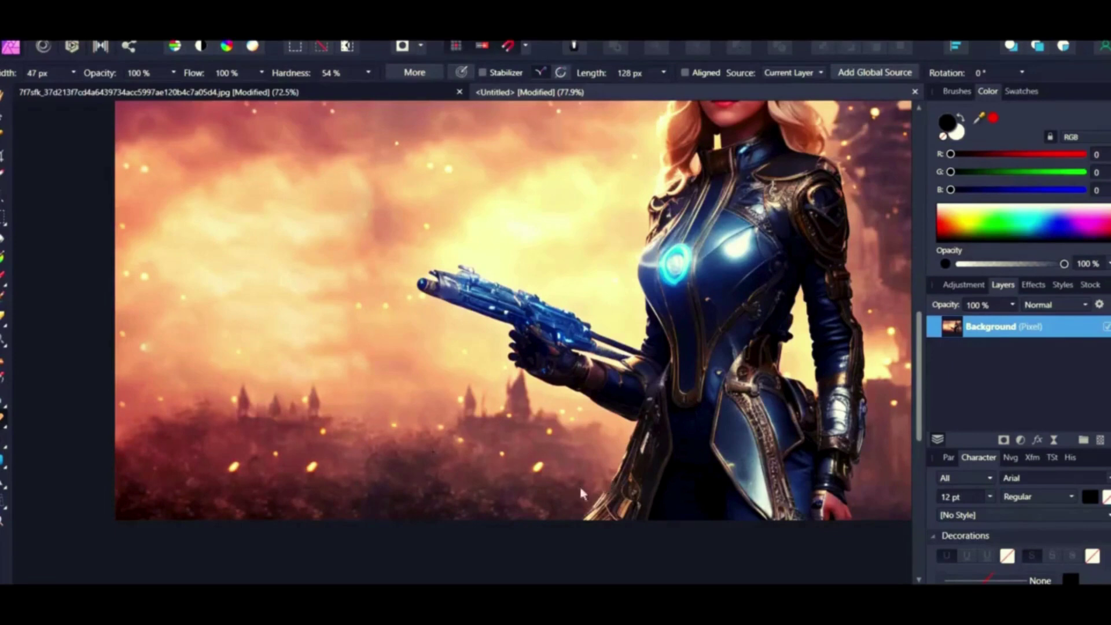
Examine the retouched background and the whole warrior composition at several zoom levels
{"action": "scroll", "coordinate": [599, 494], "scroll_direction": "up", "scroll_amount": 3}
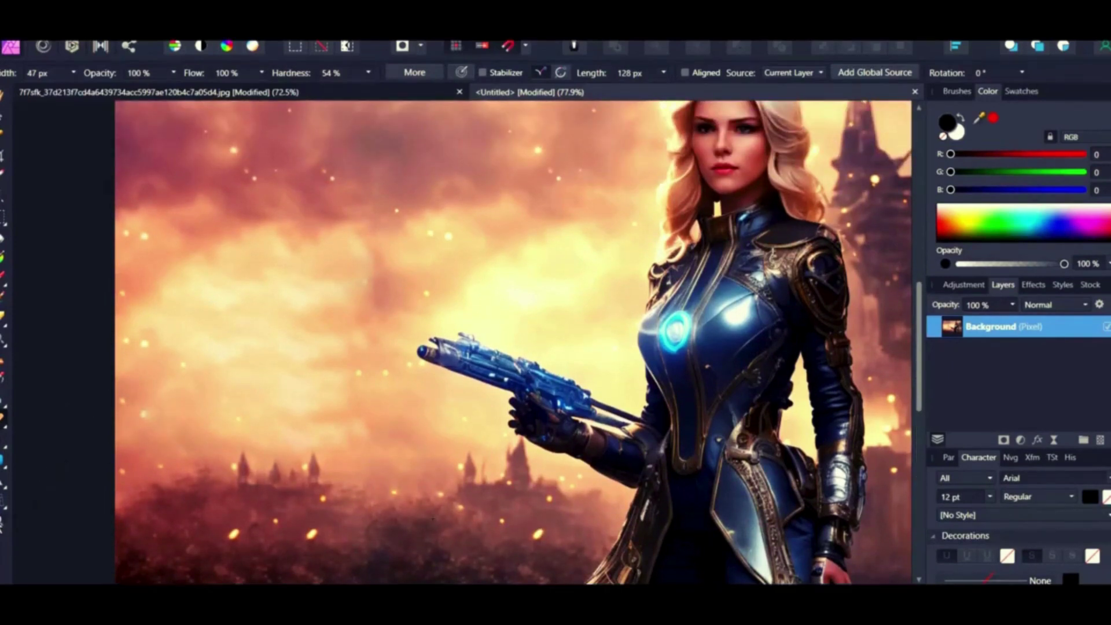
{"action": "key", "text": "z"}
{"action": "scroll", "coordinate": [505, 435], "scroll_direction": "down", "scroll_amount": 3}
{"action": "scroll", "coordinate": [505, 436], "scroll_direction": "up", "scroll_amount": 1}
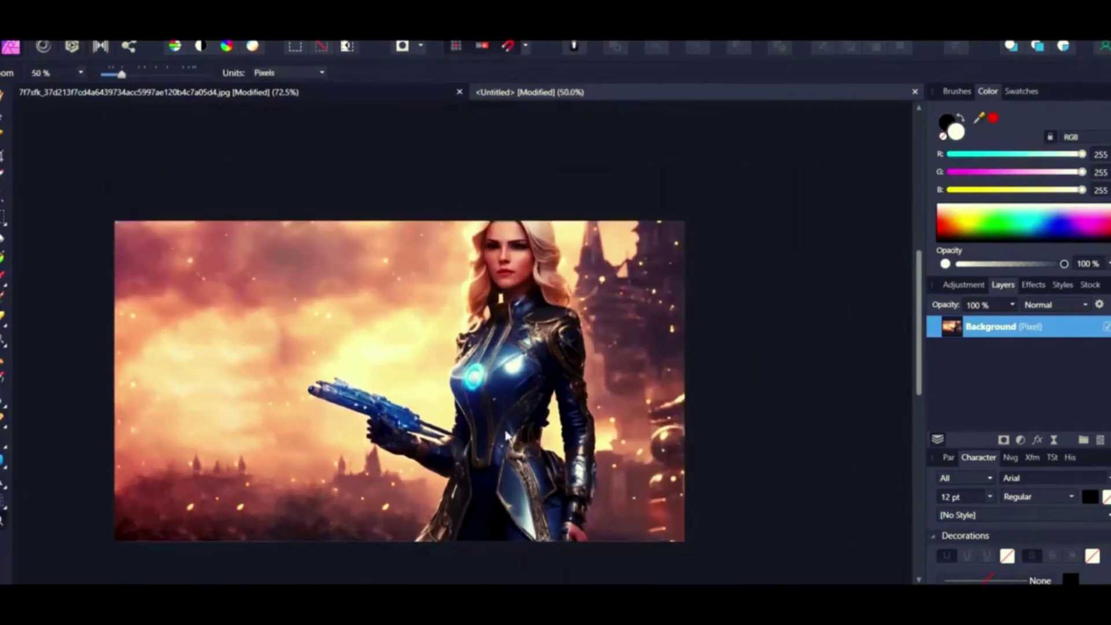
{"action": "scroll", "coordinate": [506, 435], "scroll_direction": "down", "scroll_amount": 1}
{"action": "scroll", "coordinate": [348, 399], "scroll_direction": "down", "scroll_amount": 1}
{"action": "scroll", "coordinate": [347, 388], "scroll_direction": "up", "scroll_amount": 1}
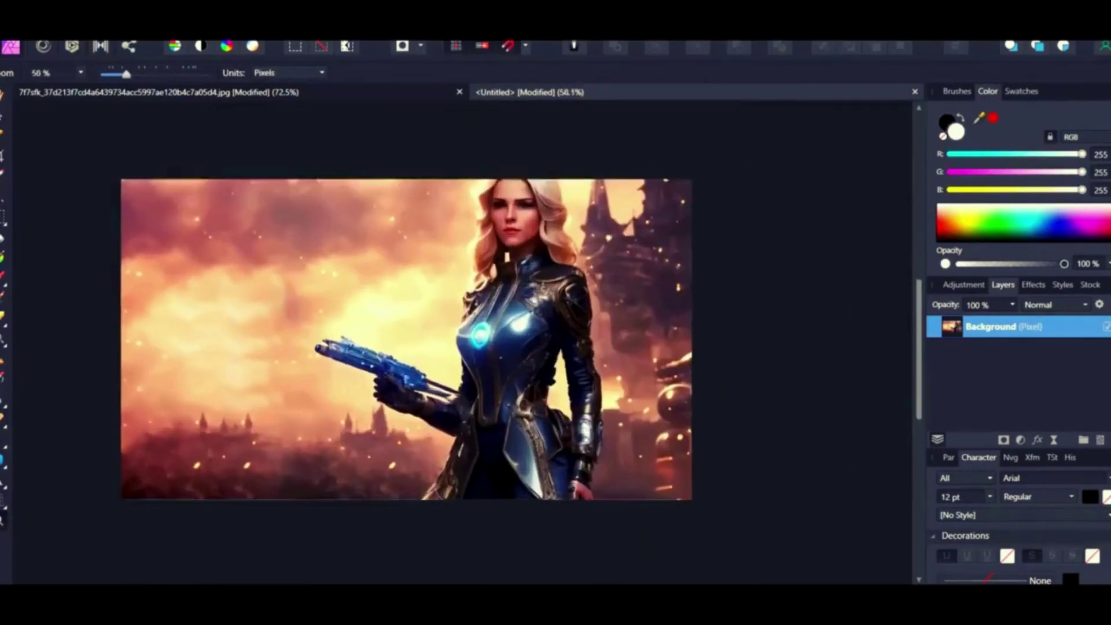
{"action": "scroll", "coordinate": [351, 381], "scroll_direction": "up", "scroll_amount": 1}
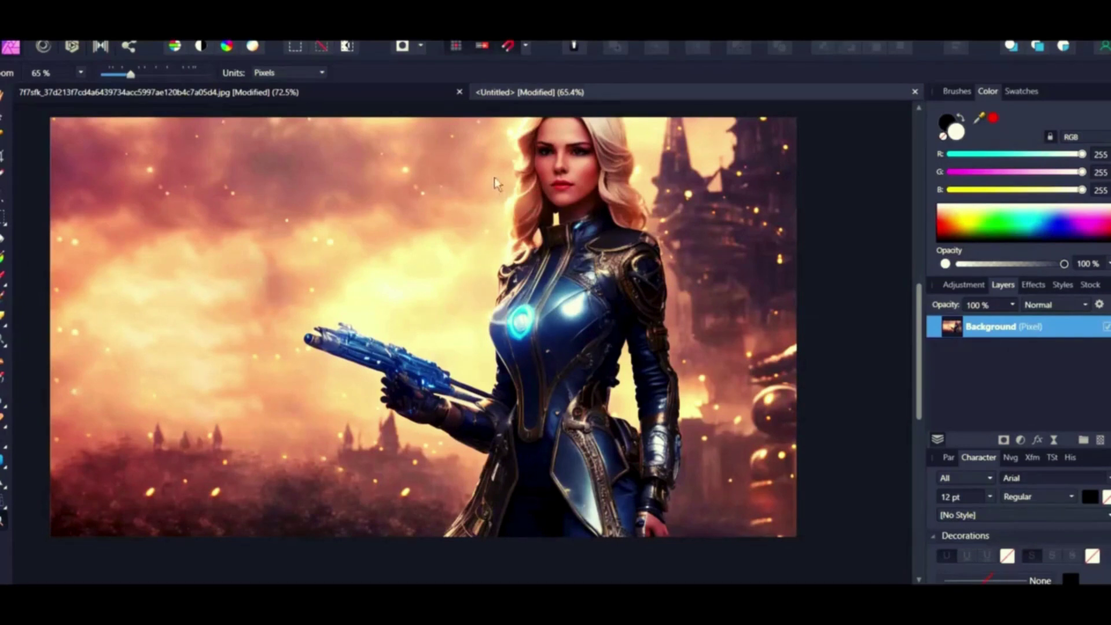
{"action": "scroll", "coordinate": [496, 185], "scroll_direction": "up", "scroll_amount": 3}
{"action": "scroll", "coordinate": [496, 185], "scroll_direction": "down", "scroll_amount": 1}
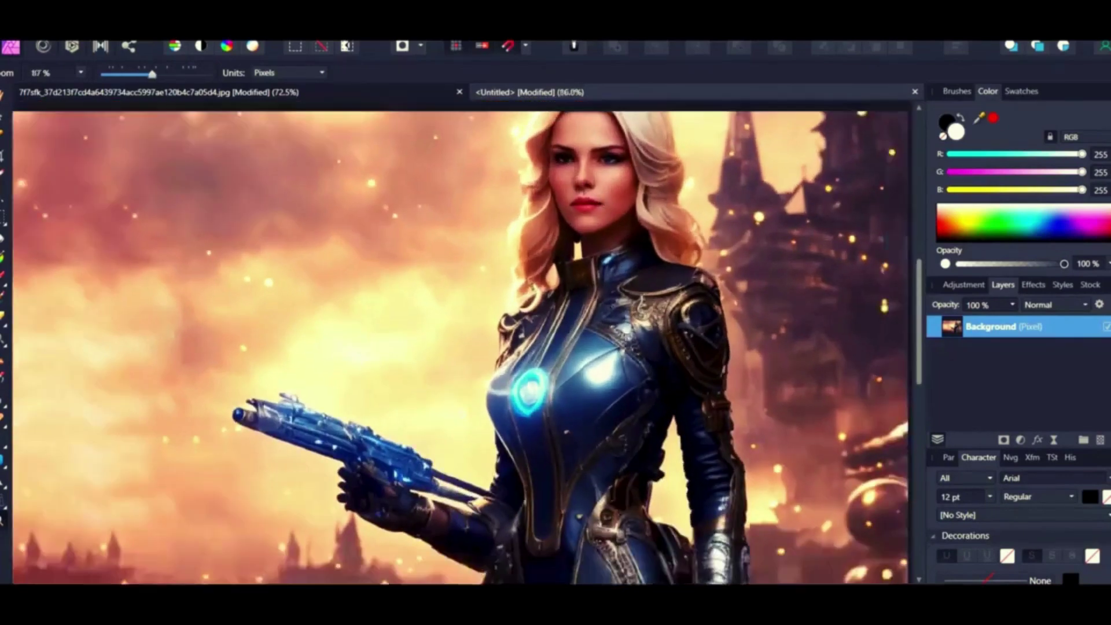
{"action": "scroll", "coordinate": [510, 298], "scroll_direction": "down", "scroll_amount": 5}
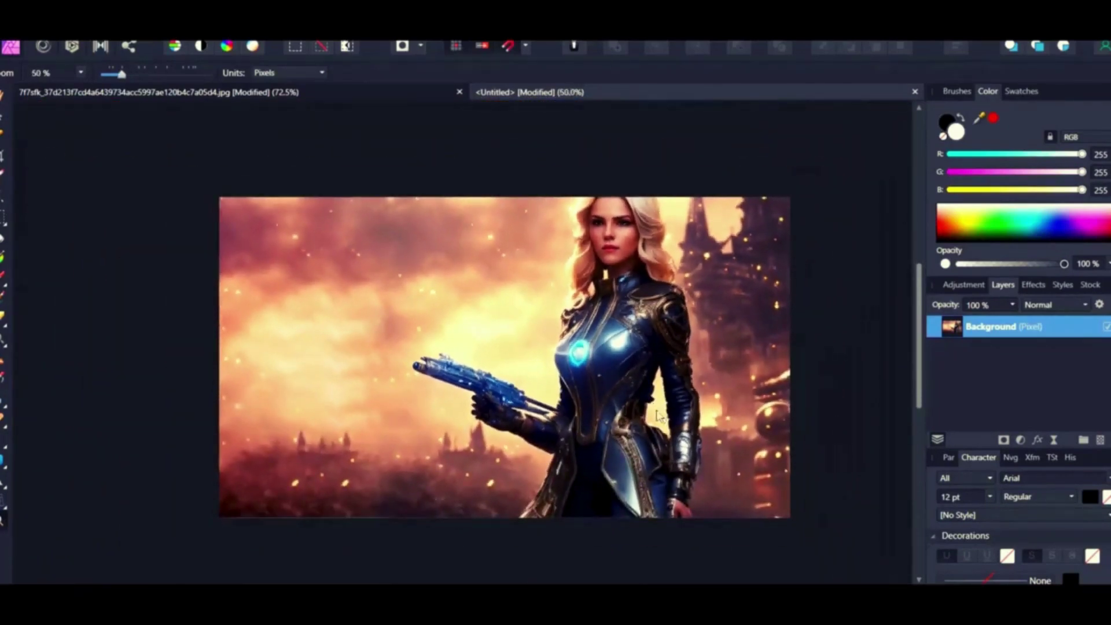
{"action": "scroll", "coordinate": [643, 347], "scroll_direction": "up", "scroll_amount": 2}
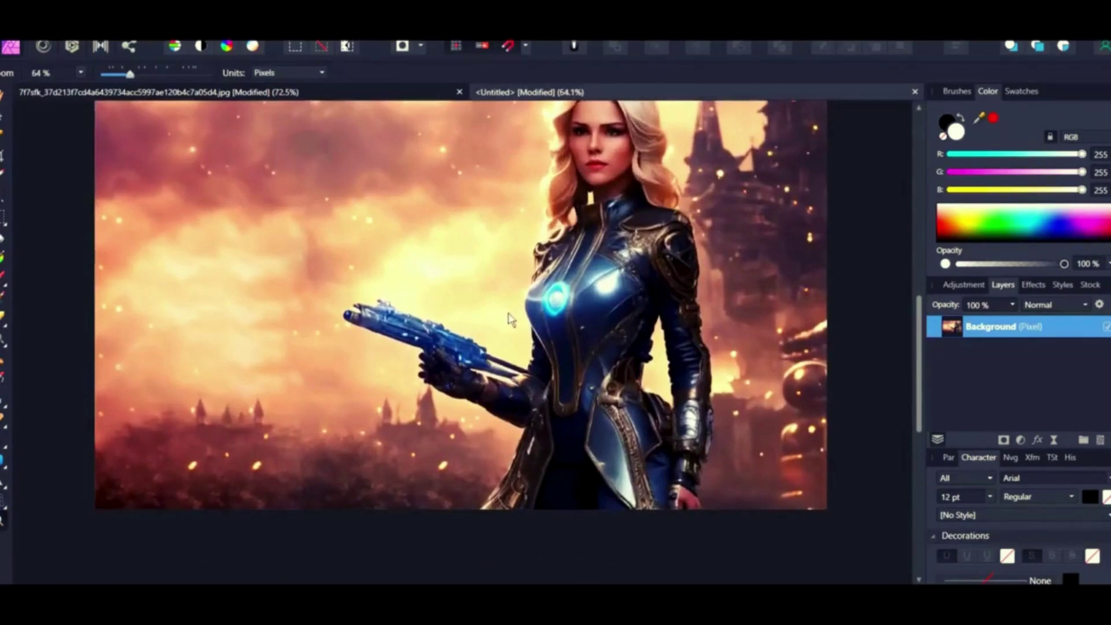
{"action": "scroll", "coordinate": [674, 209], "scroll_direction": "up", "scroll_amount": 1}
{"action": "scroll", "coordinate": [625, 215], "scroll_direction": "up", "scroll_amount": 3}
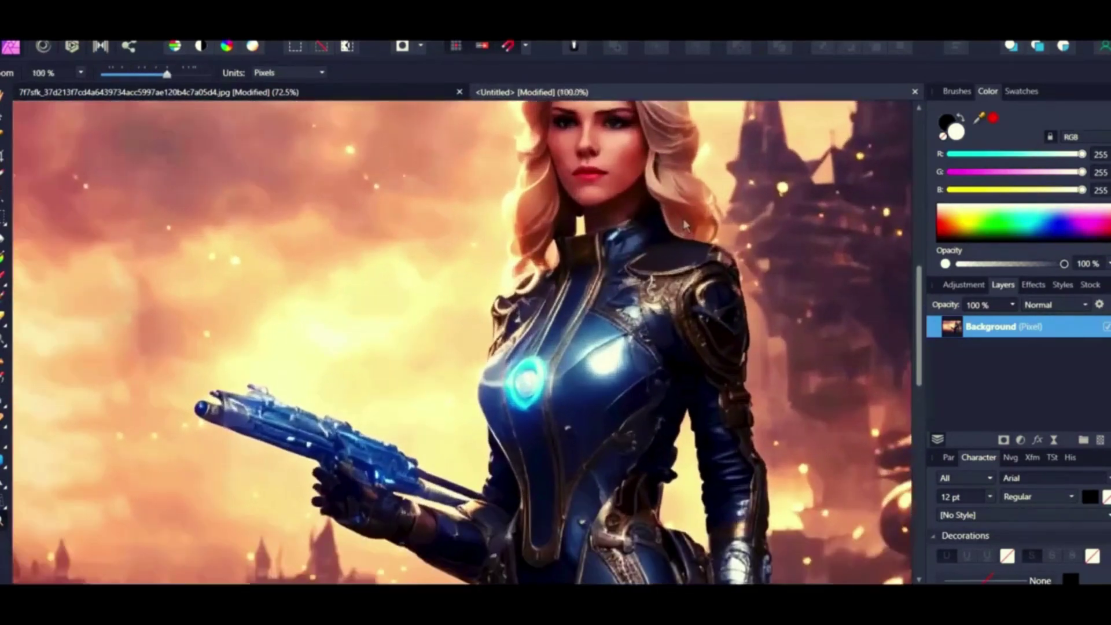
{"action": "scroll", "coordinate": [685, 225], "scroll_direction": "down", "scroll_amount": 3}
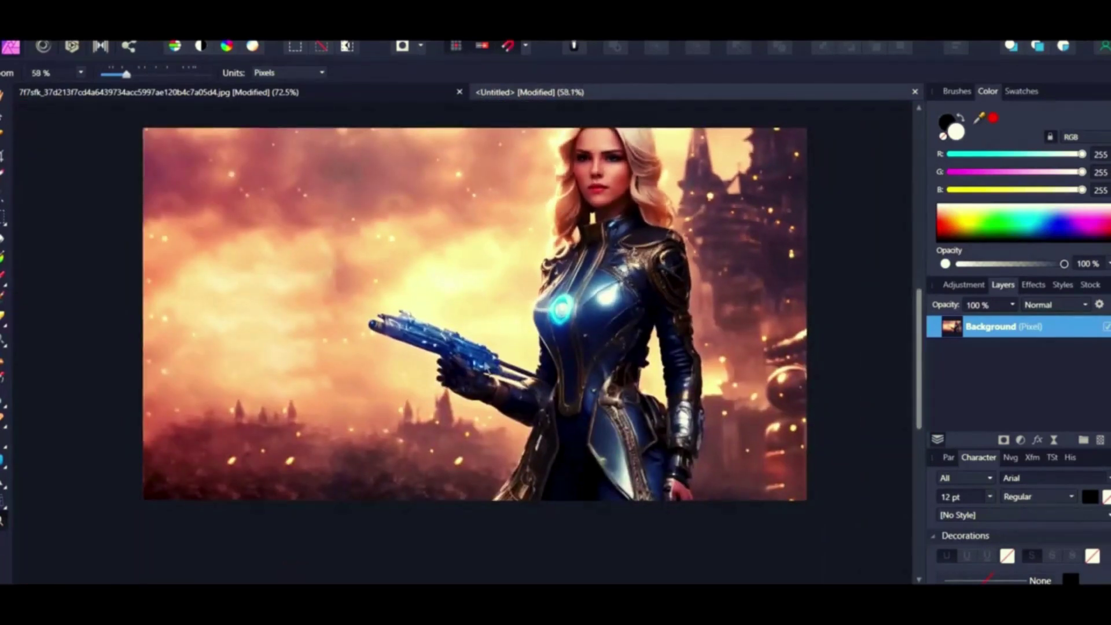
{"action": "scroll", "coordinate": [392, 366], "scroll_direction": "up", "scroll_amount": 1}
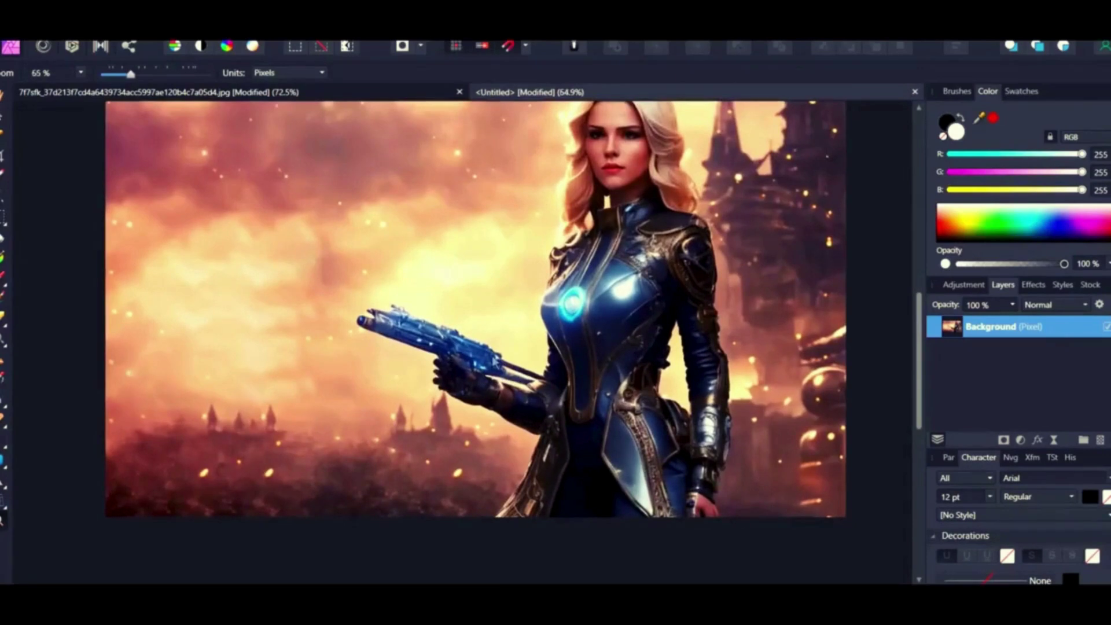
{"action": "scroll", "coordinate": [485, 363], "scroll_direction": "down", "scroll_amount": 1}
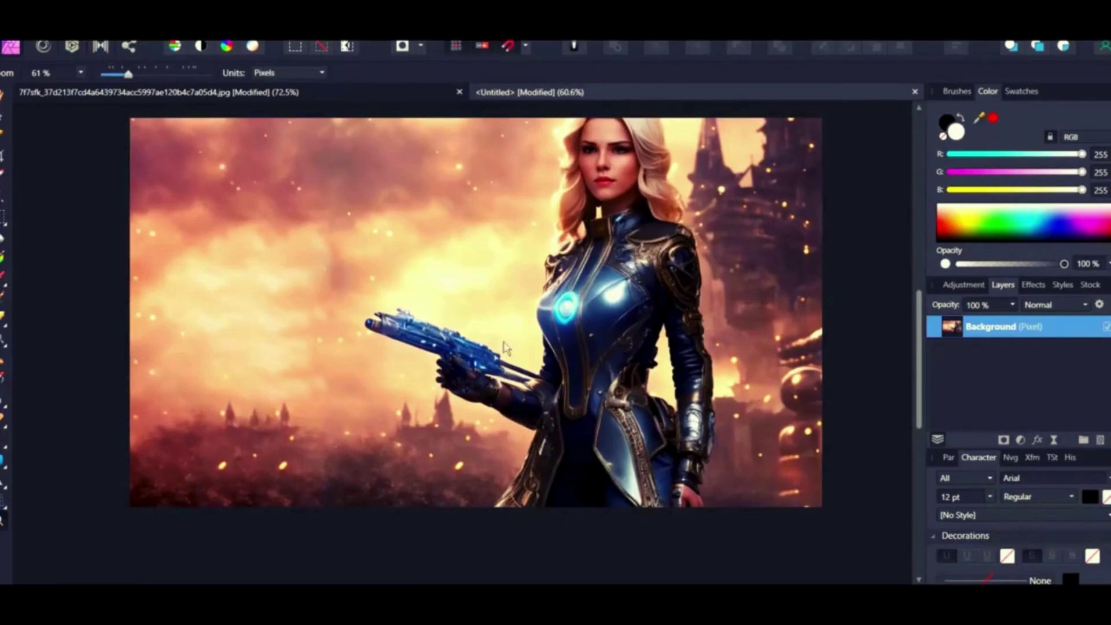
{"action": "scroll", "coordinate": [484, 336], "scroll_direction": "down", "scroll_amount": 3}
{"action": "scroll", "coordinate": [463, 335], "scroll_direction": "down", "scroll_amount": 1}
{"action": "scroll", "coordinate": [502, 325], "scroll_direction": "up", "scroll_amount": 1}
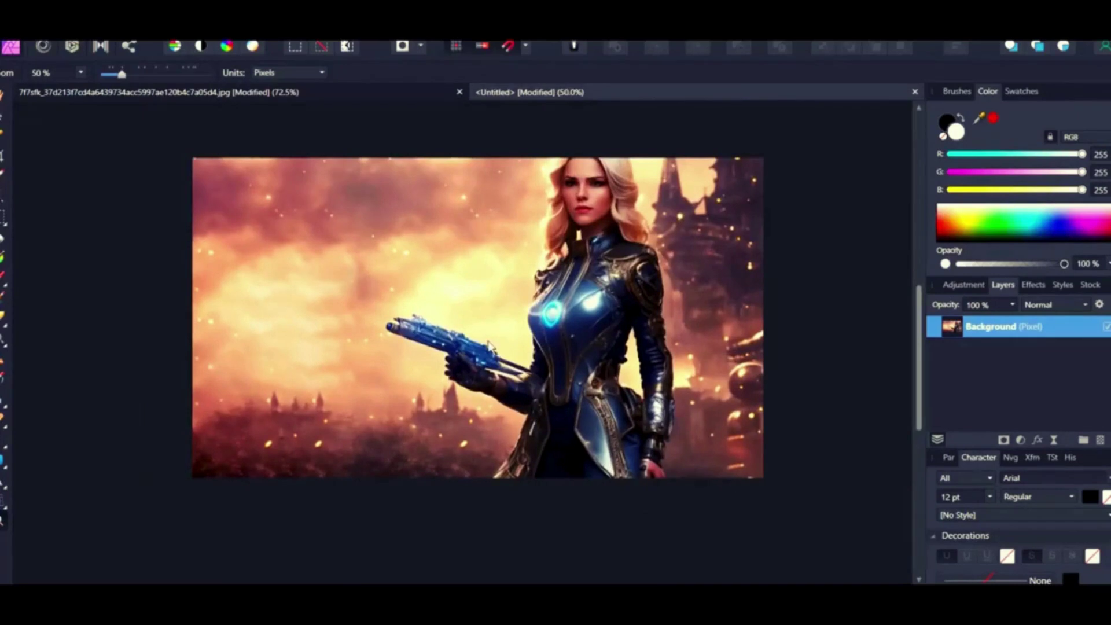
{"action": "scroll", "coordinate": [520, 304], "scroll_direction": "up", "scroll_amount": 1}
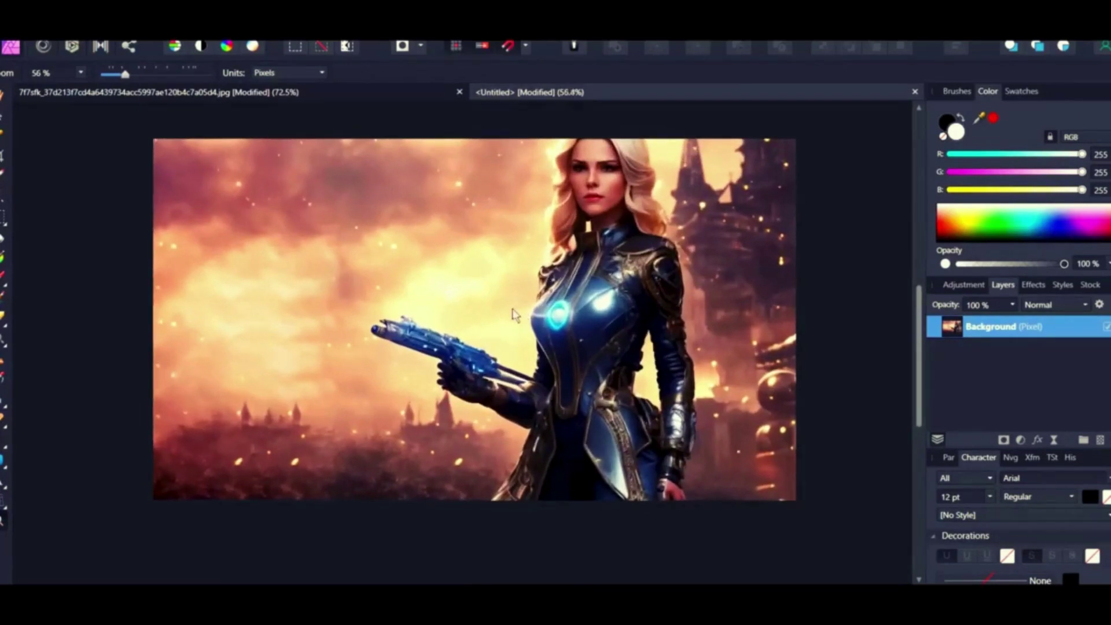